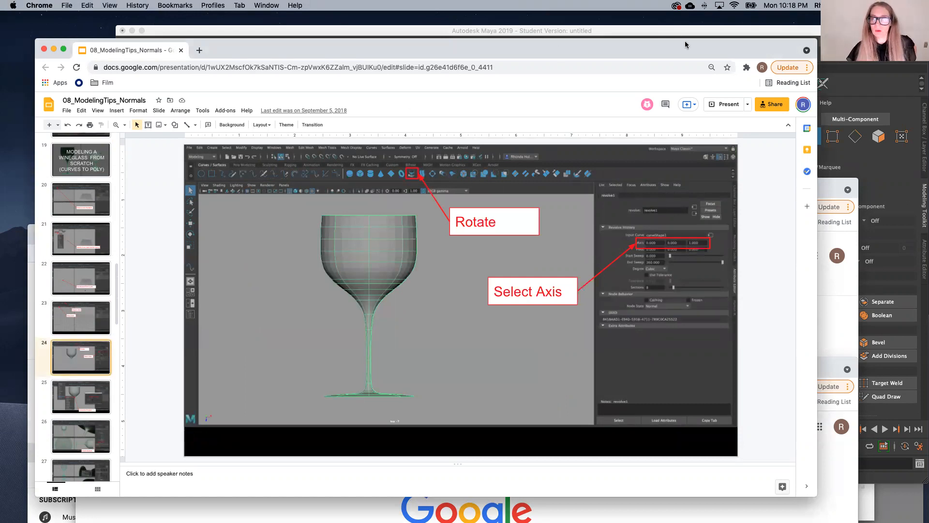
Step: Switch from the slides to Autodesk Maya and expand its window to fill the whole screen
left_click(900, 174)
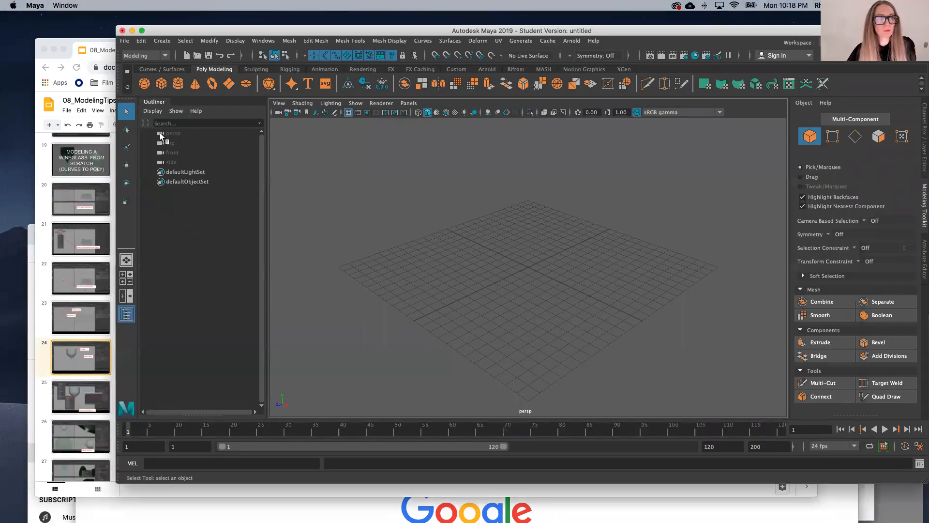
left_click_drag(225, 30, 174, 33)
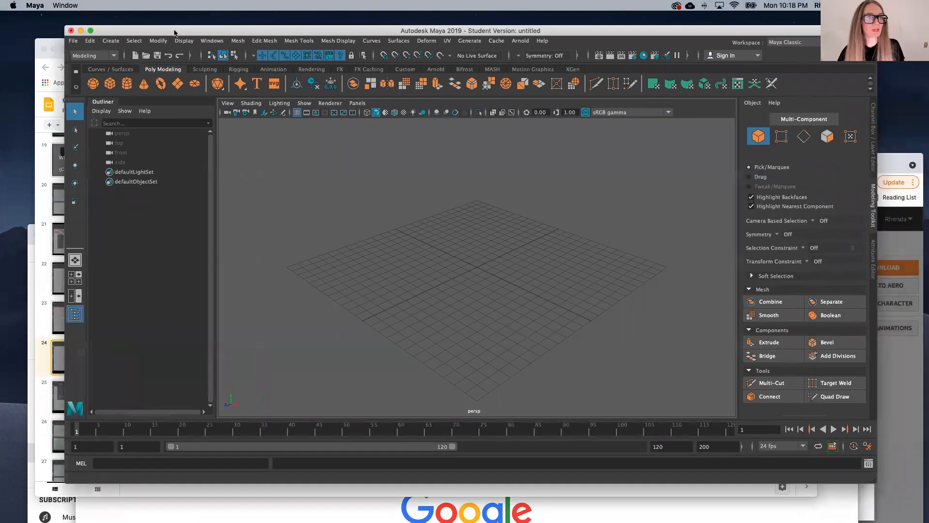
left_click(90, 31)
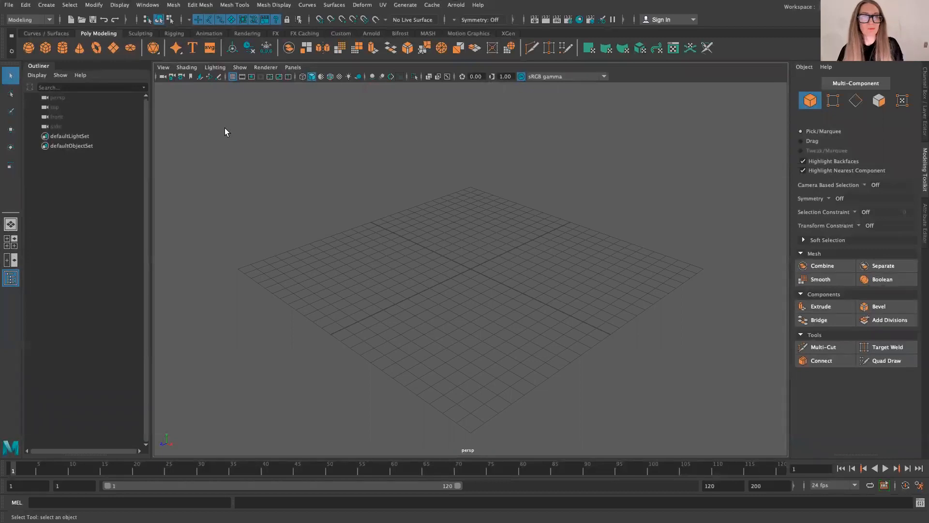
Step: Change the viewport to the front orthographic view
left_click(298, 68)
mouse_move(309, 97)
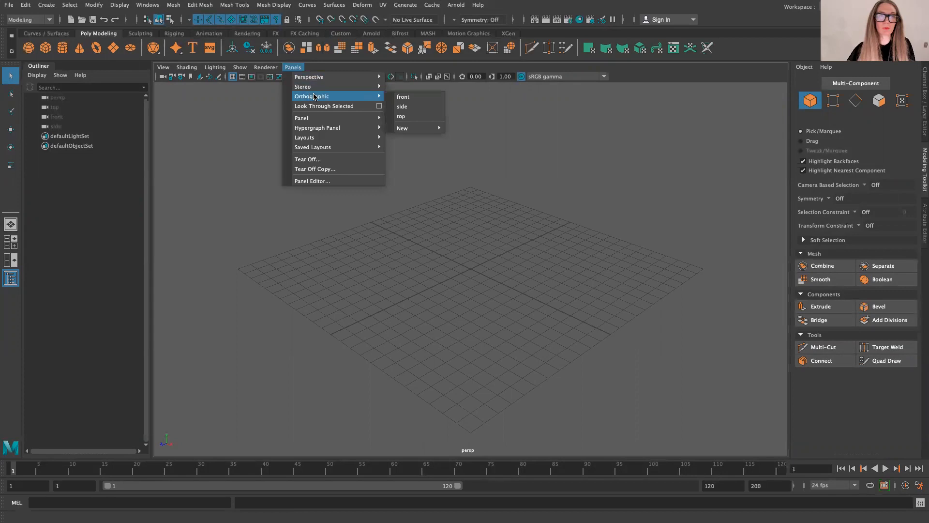
left_click(420, 97)
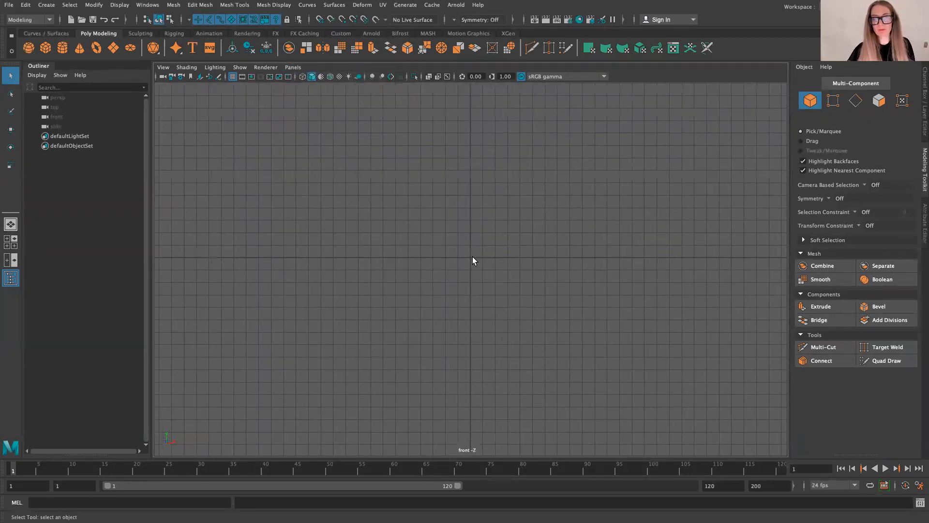
Step: Draw a wavy half-profile with the Pencil Curve Tool, running from the rim down to a flat base that ends at the grid origin
scroll(491, 255, "up", 3)
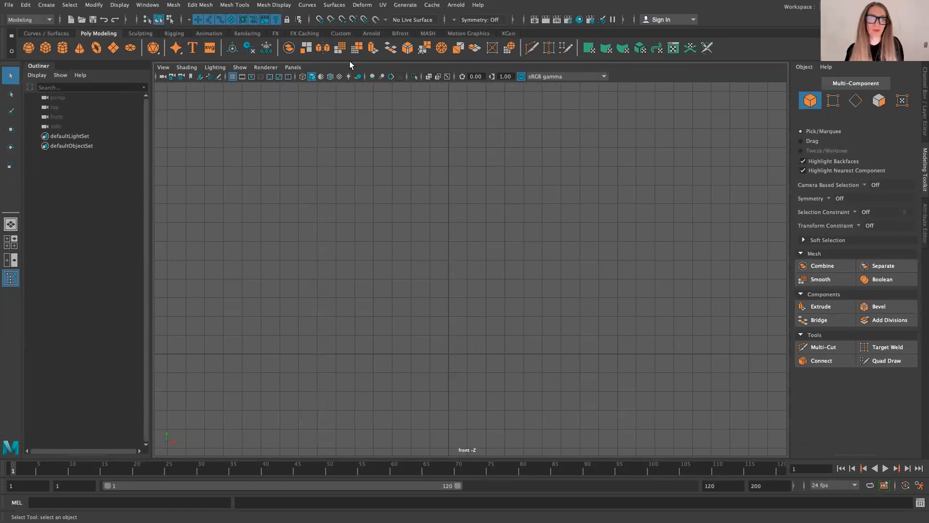
left_click(43, 33)
left_click(80, 47)
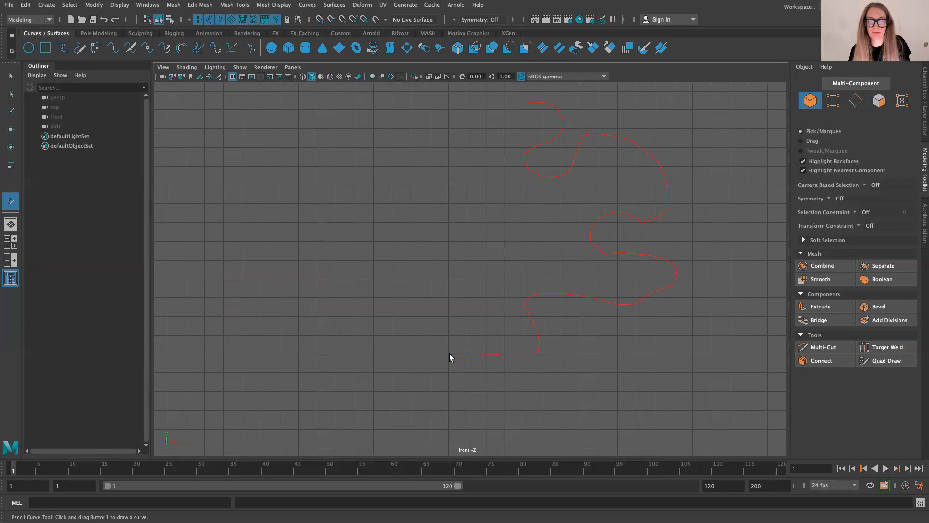
left_click_drag(449, 353, 449, 353)
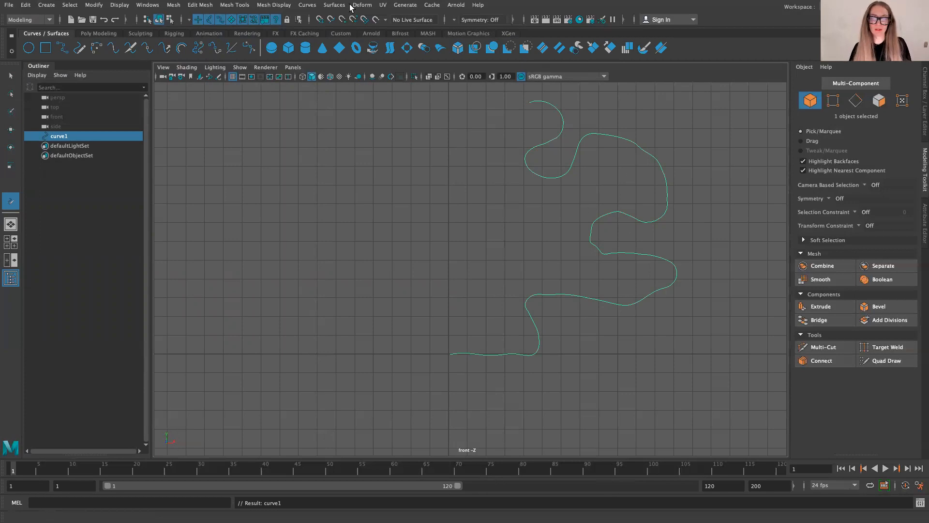
Step: Switch the profile curve to Control Vertex mode so its points can be edited
mouse_move(350, 5)
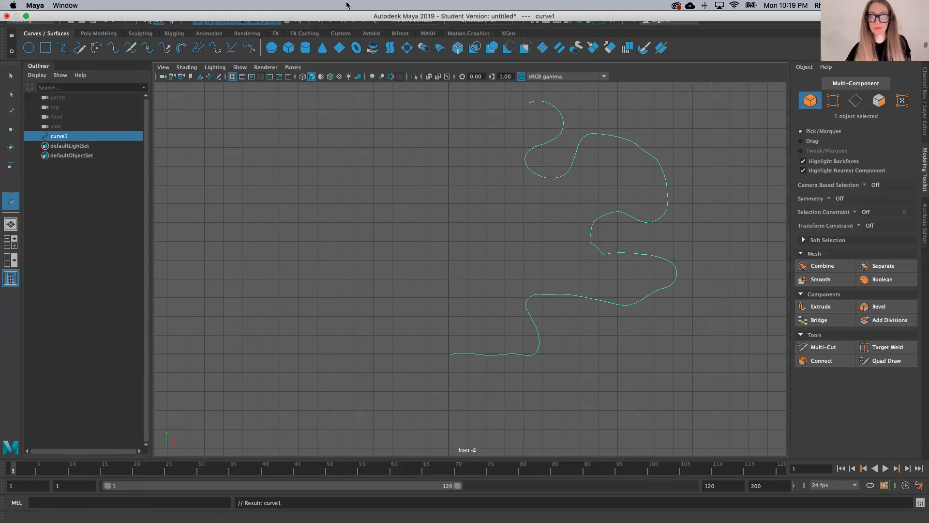
right_click(440, 211)
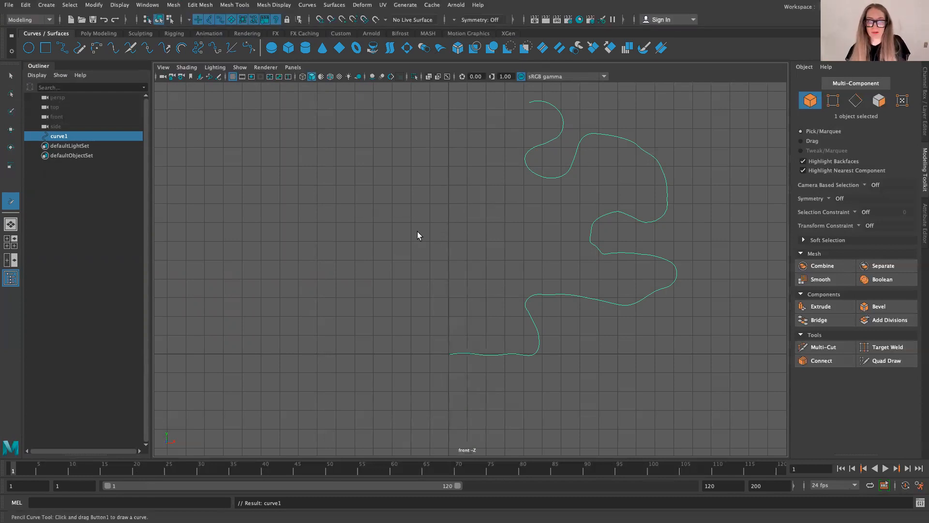
right_click(418, 233)
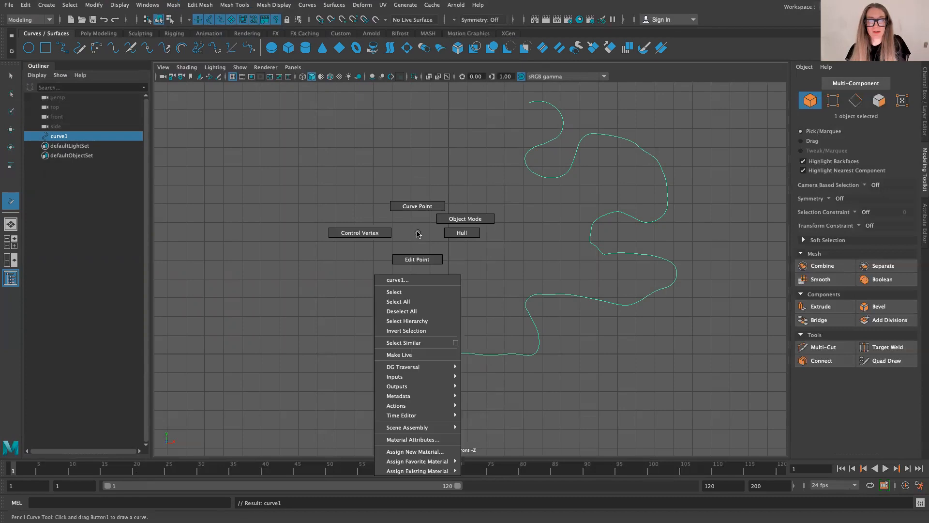
left_click(358, 232)
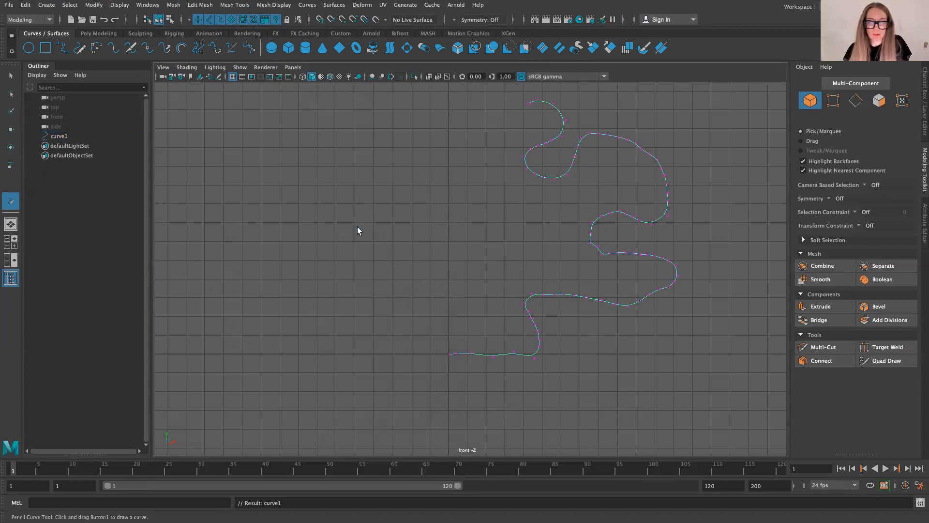
right_click_drag(383, 226, 383, 200)
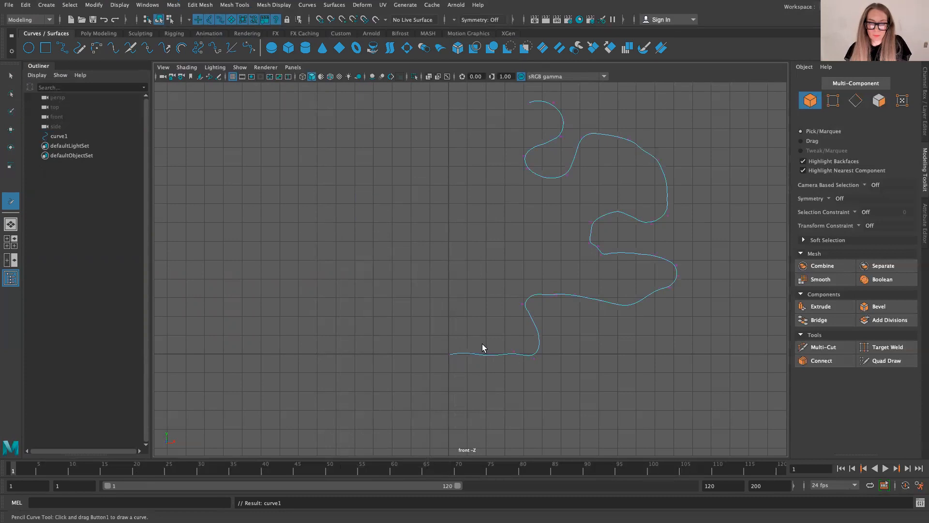
right_click_drag(431, 274, 385, 272)
Step: Smooth the kink in the curve's middle inward bend by moving two control vertices, placing the upper one at about X 7.50, Y 6.49
scroll(491, 362, "up", 2)
scroll(491, 362, "up", 1)
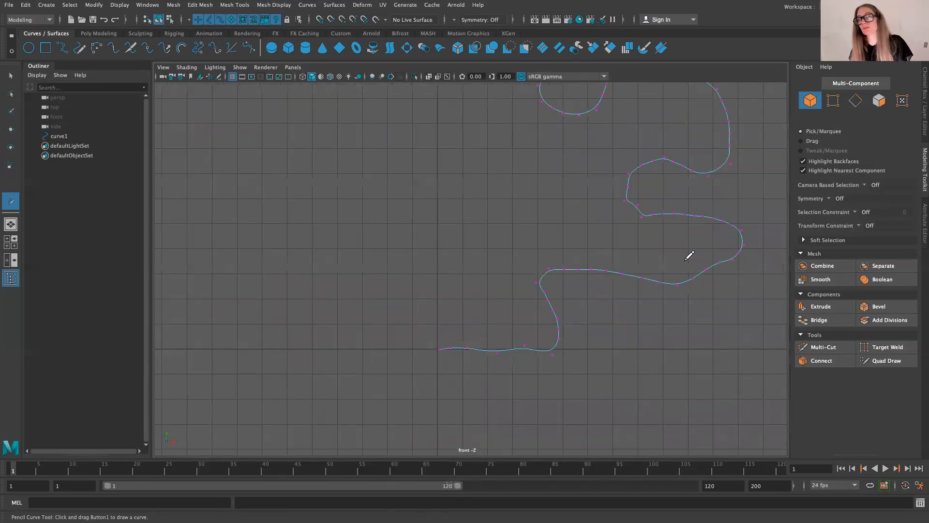
scroll(416, 288, "down", 3)
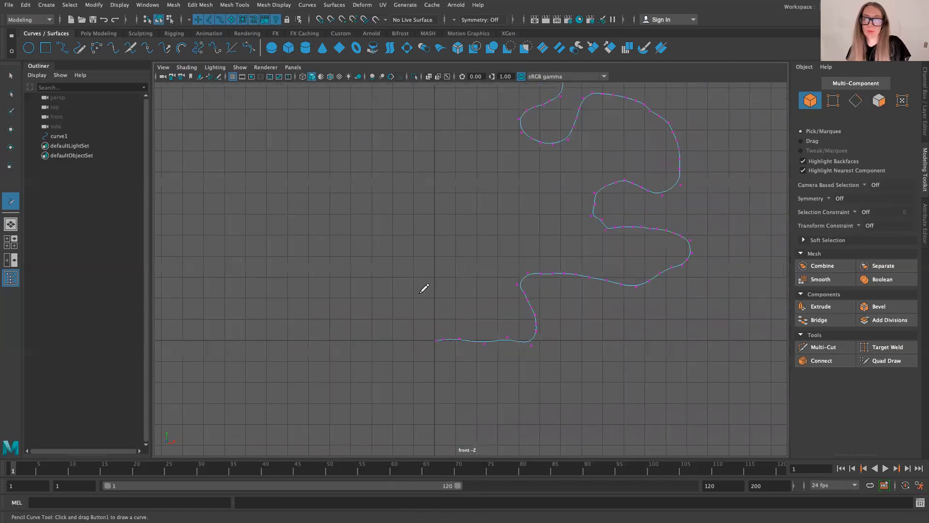
scroll(581, 234, "up", 3)
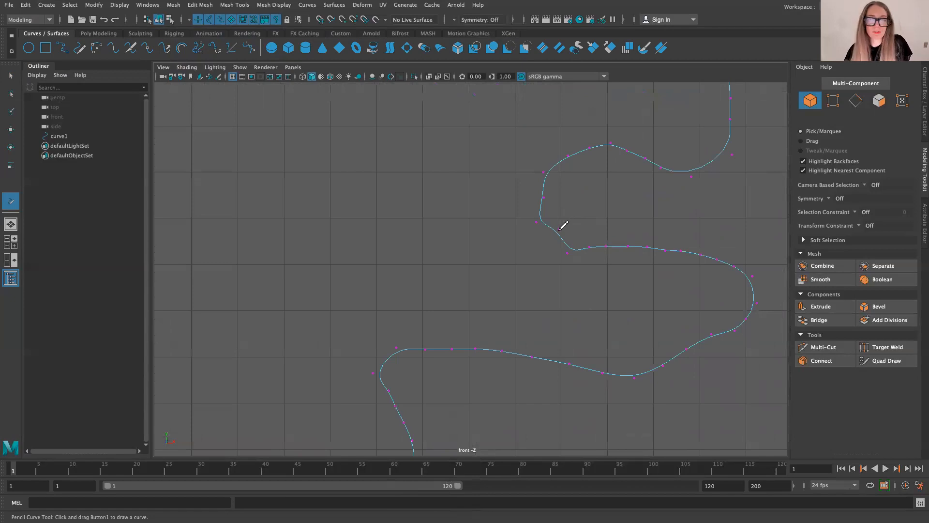
key("q")
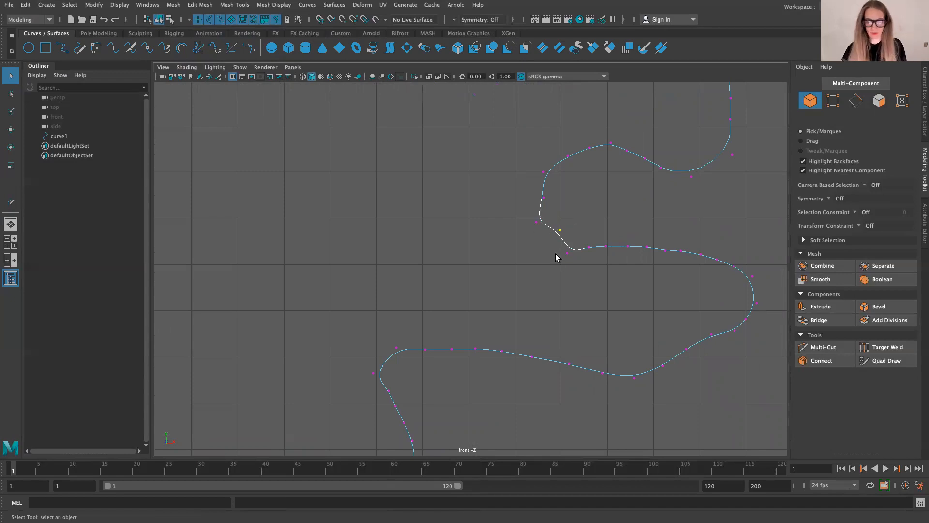
key("w")
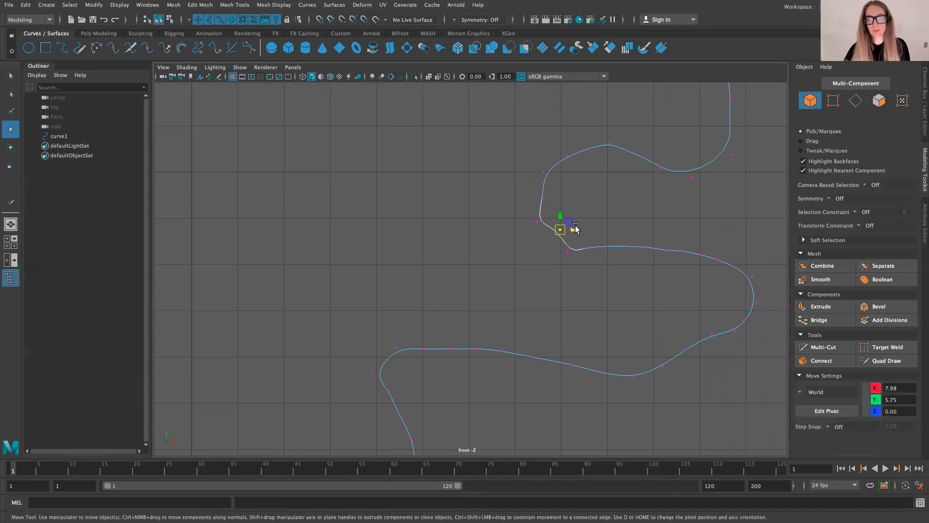
left_click_drag(569, 227, 555, 233)
mouse_move(554, 192)
left_mouse_down()
mouse_move(533, 201)
mouse_move(544, 188)
left_mouse_up()
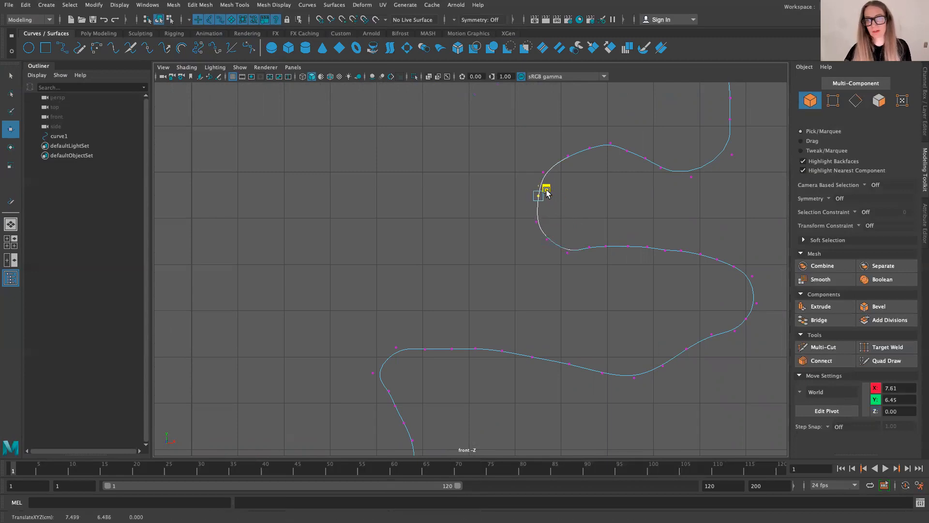
Step: Turn on grid snapping and move the control vertices along the curve's base onto the Y 0 grid line
scroll(462, 342, "down", 3)
scroll(448, 377, "up", 5)
scroll(427, 335, "down", 5)
scroll(396, 403, "up", 7)
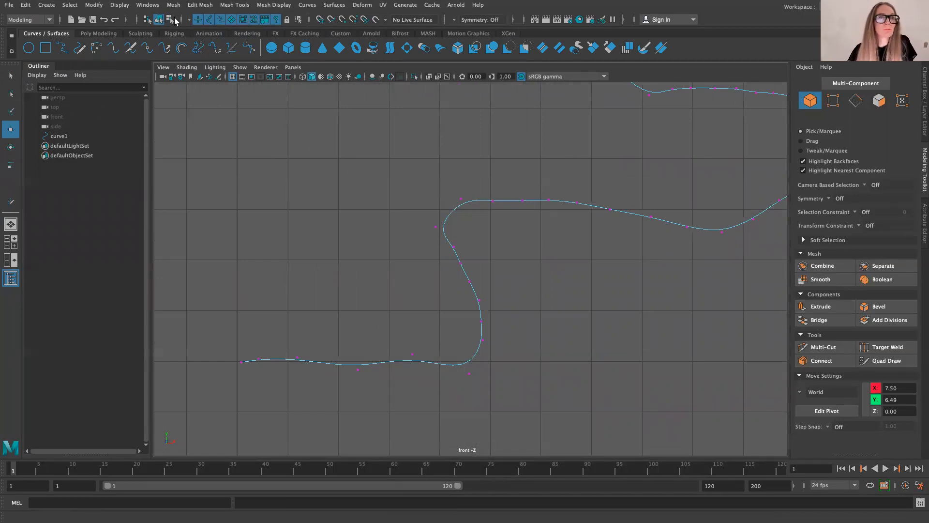
left_click(319, 20)
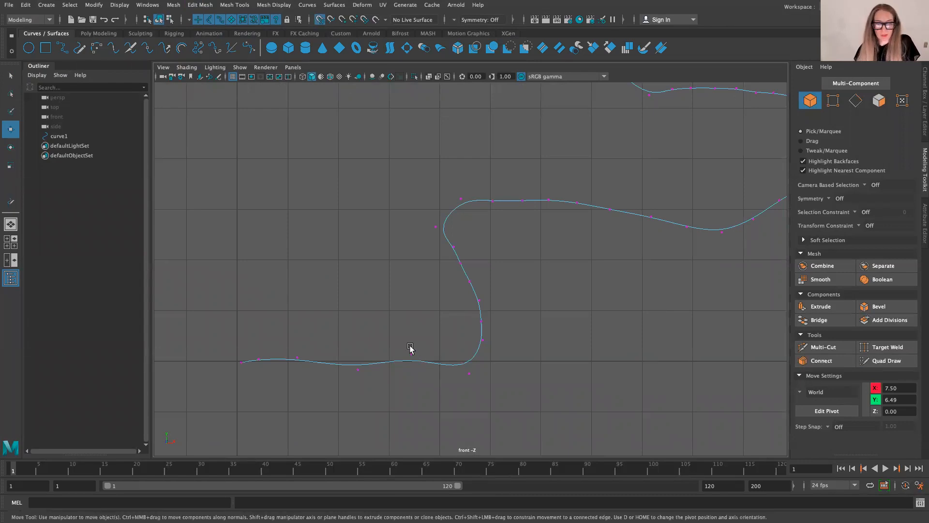
left_click(419, 362)
left_click_drag(412, 339, 414, 347)
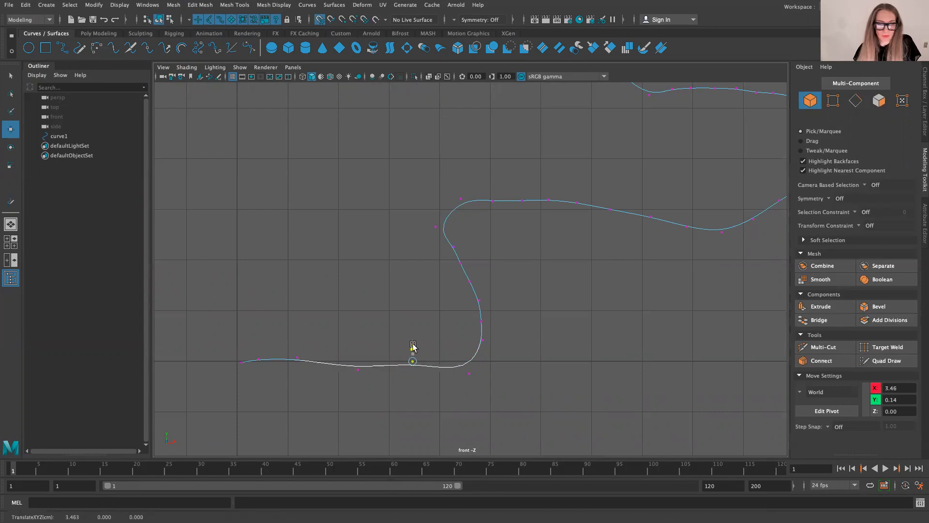
left_click(469, 373)
left_click_drag(469, 359, 469, 347)
left_click_drag(376, 356, 241, 345)
left_click(303, 376)
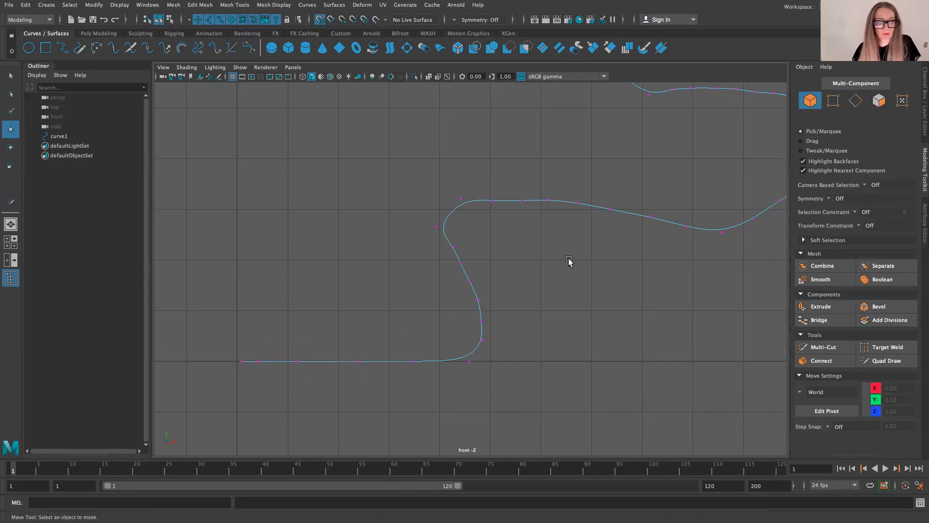
Step: Snap the control vertex at the base end of the curve to X 0 on the centre axis
scroll(234, 371, "up", 3)
scroll(234, 369, "up", 3)
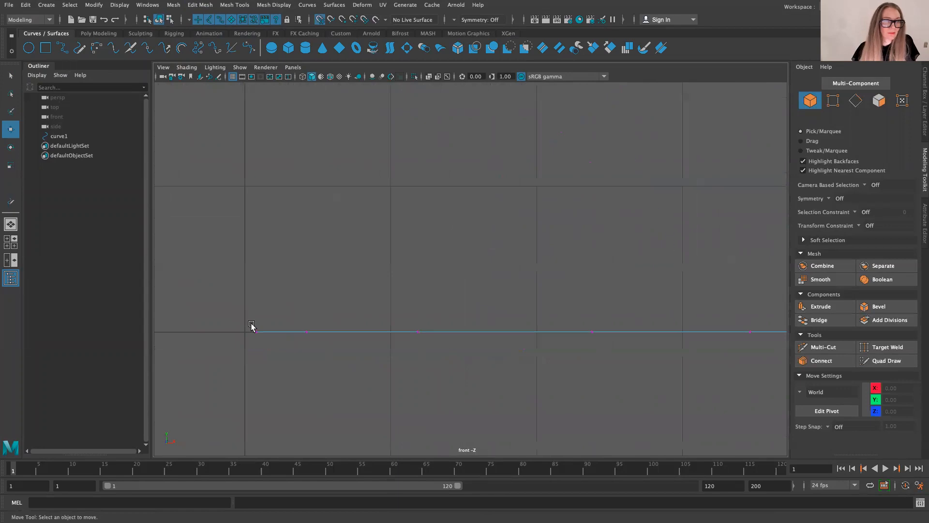
left_click(256, 333)
left_click_drag(272, 332, 245, 333)
scroll(255, 346, "down", 3)
scroll(256, 345, "down", 5)
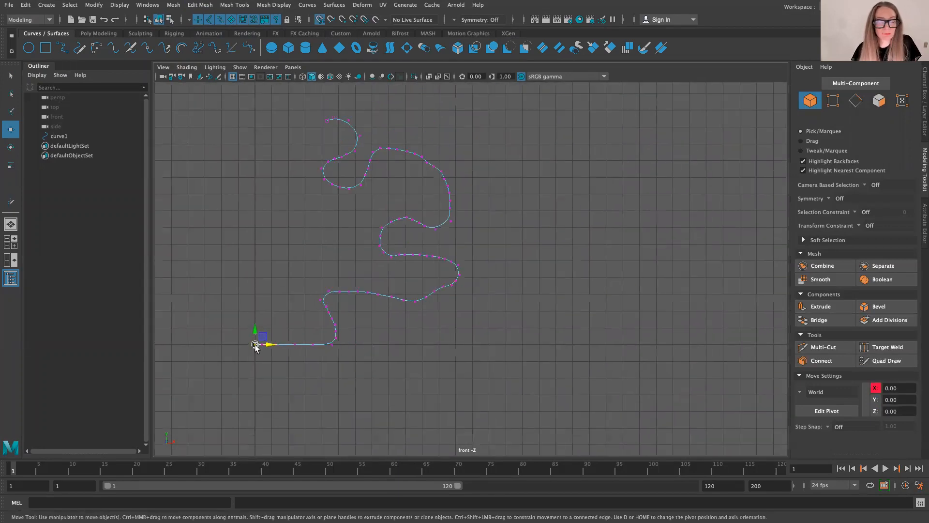
Step: Turn off grid snapping and move the control vertex on the curve's upper outer shoulder to about X 10.38, Y 11.01
scroll(212, 247, "up", 2)
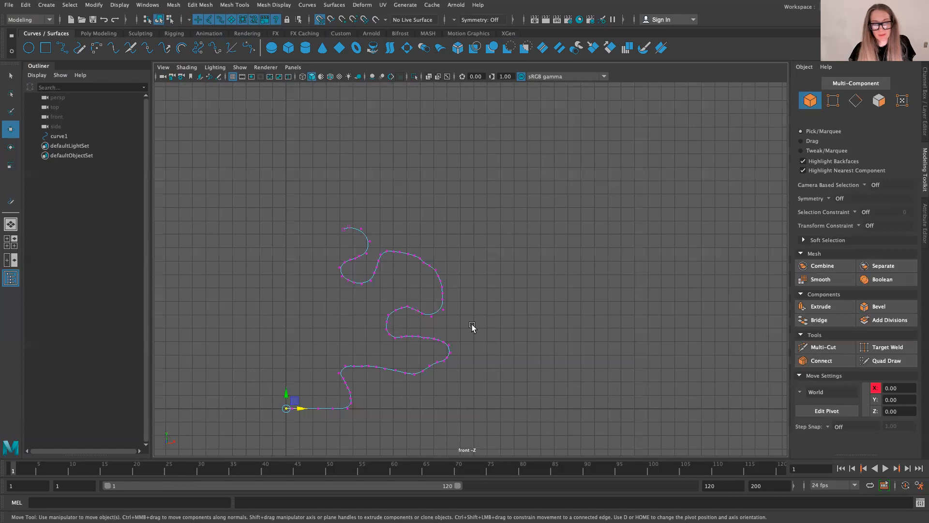
scroll(437, 270, "up", 10)
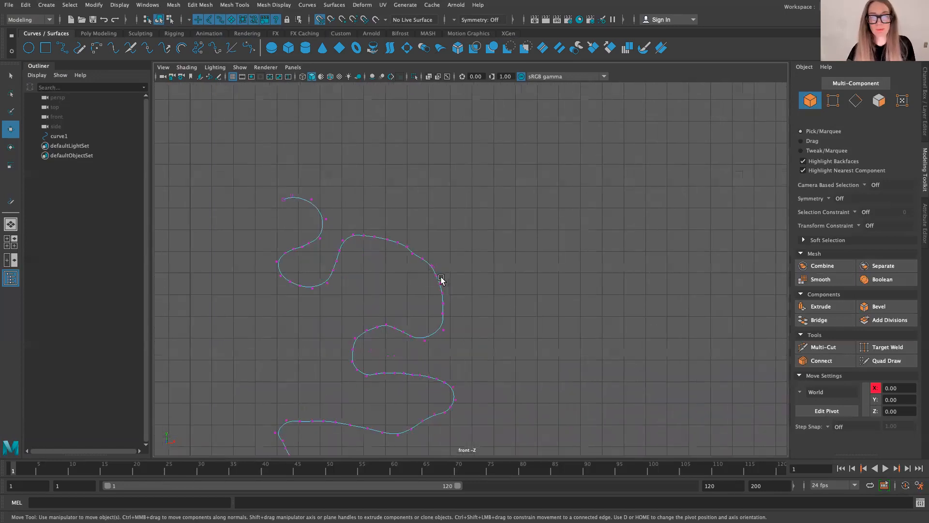
mouse_move(409, 238)
left_mouse_down()
mouse_move(376, 262)
mouse_move(440, 235)
mouse_move(394, 235)
left_mouse_up()
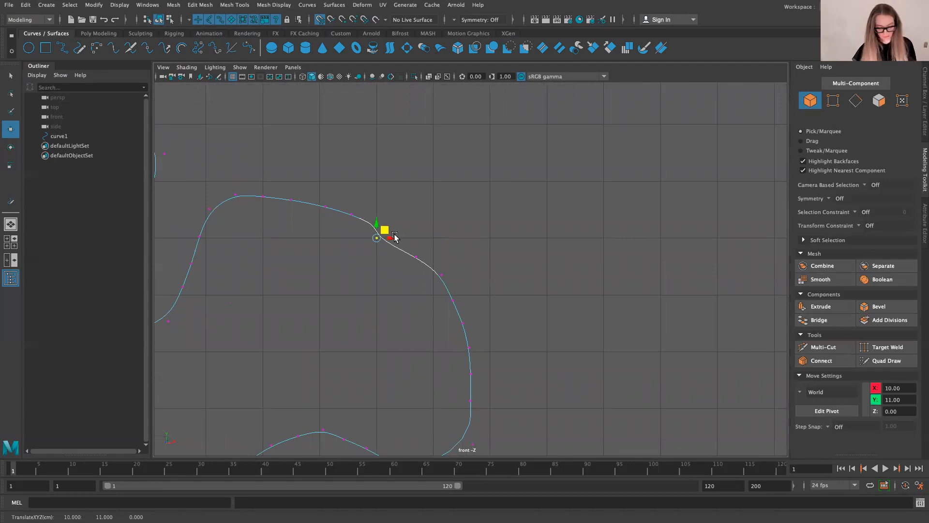
key("ctrl+z")
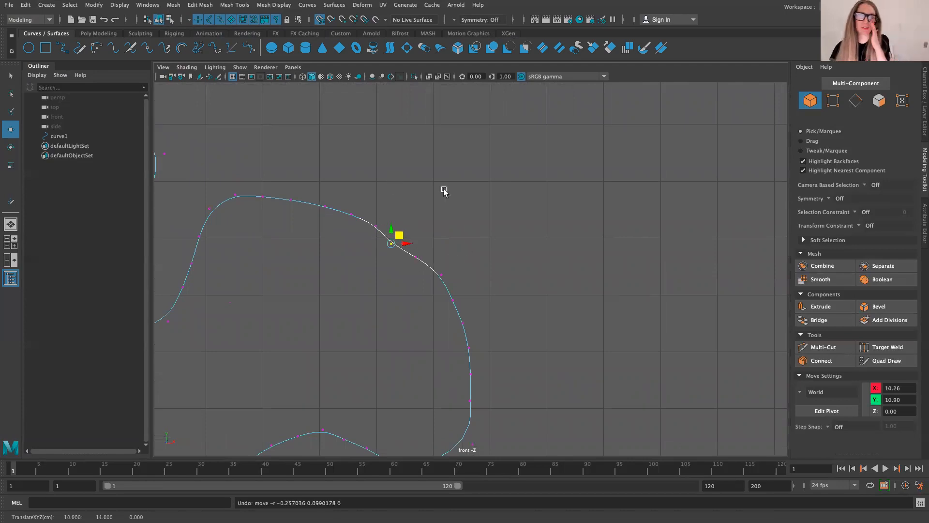
left_click(323, 20)
left_click_drag(402, 235, 409, 232)
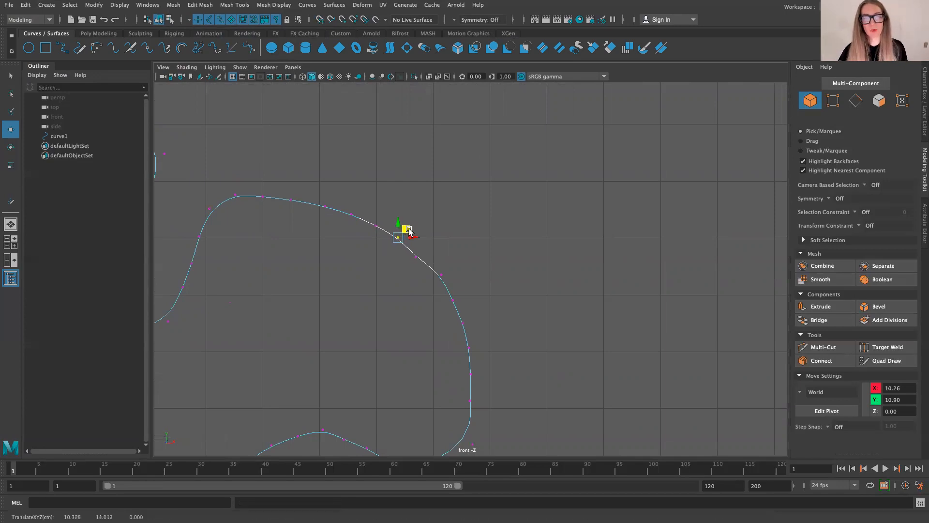
Step: Return the curve to Object Mode and revolve it around the vertical axis into a surface
scroll(435, 237, "down", 8)
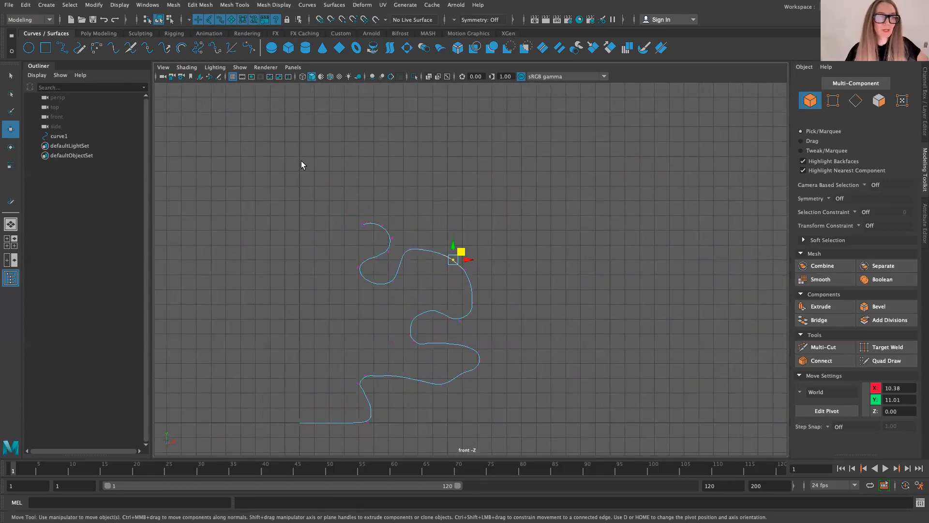
right_click_drag(323, 224, 370, 209)
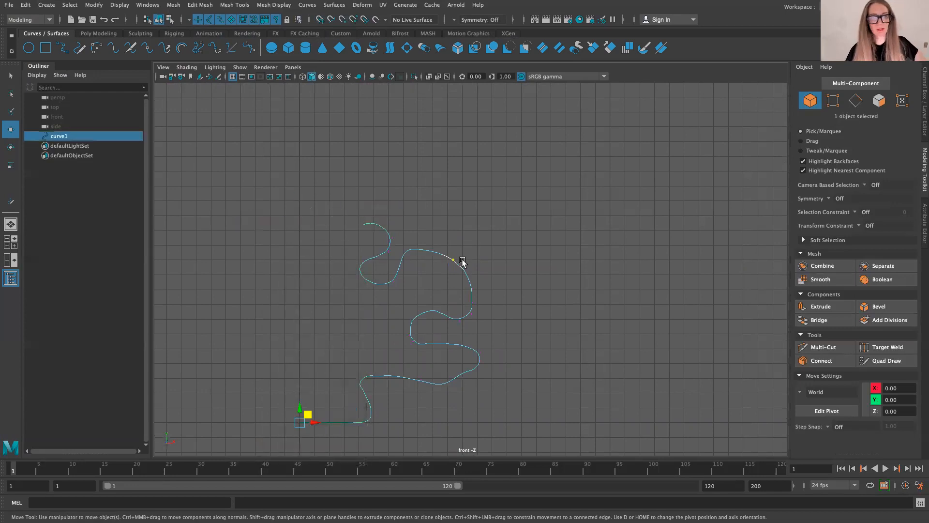
left_click(302, 287)
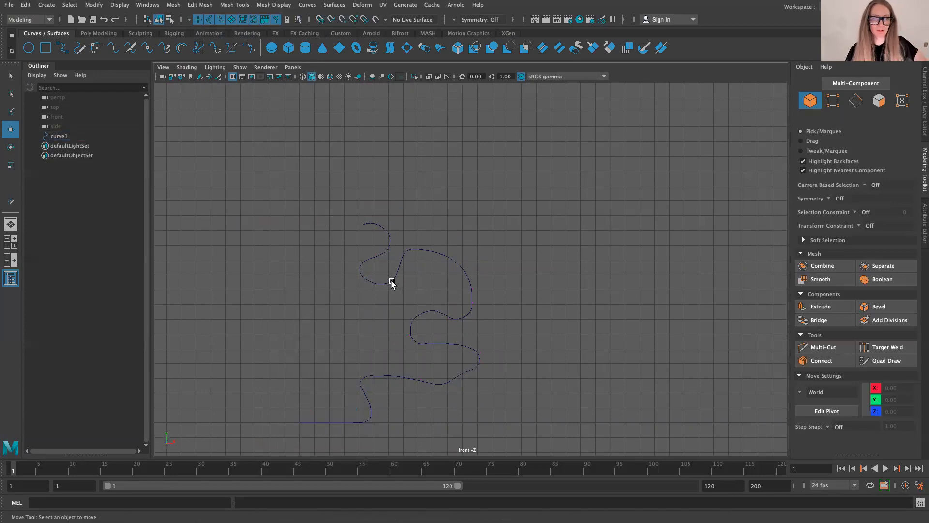
left_click(392, 282)
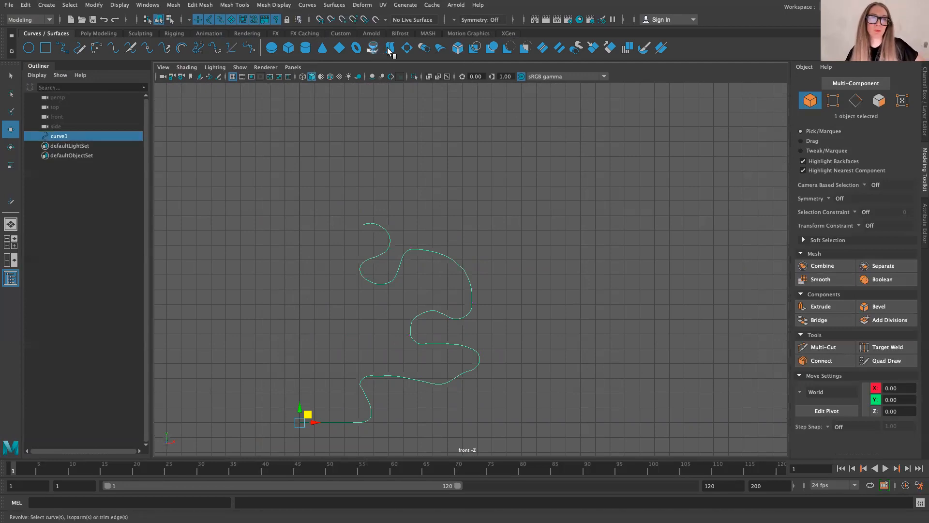
left_click(372, 48)
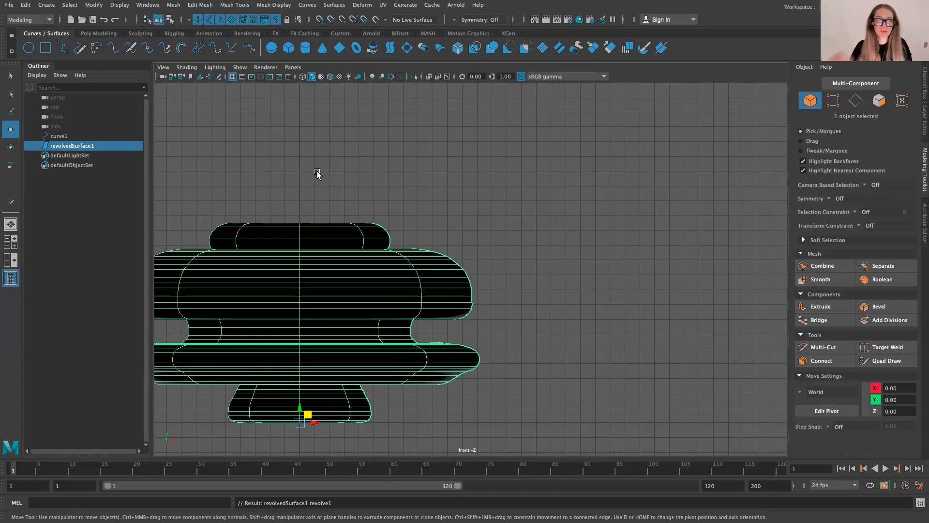
Step: Switch to the perspective view and examine the rim, interior and overall shape of the revolved surface
left_click(10, 223)
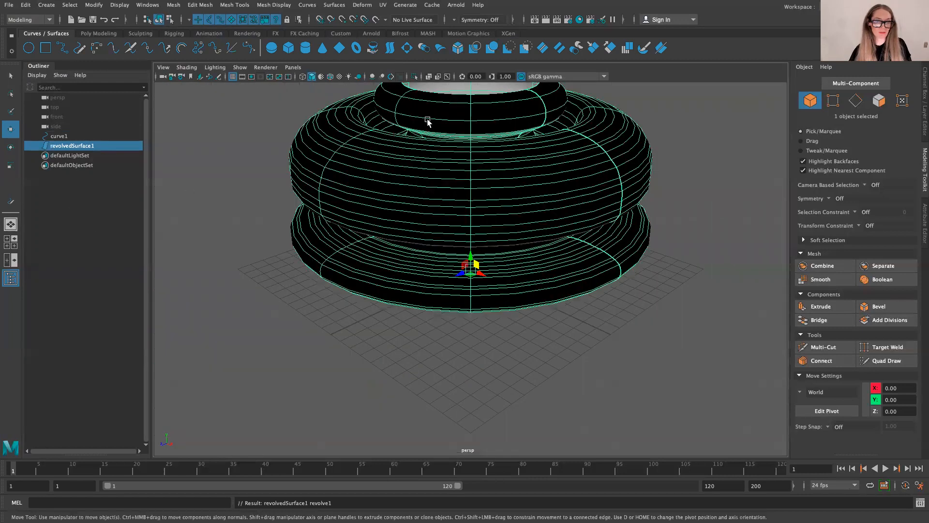
scroll(469, 153, "up", 8)
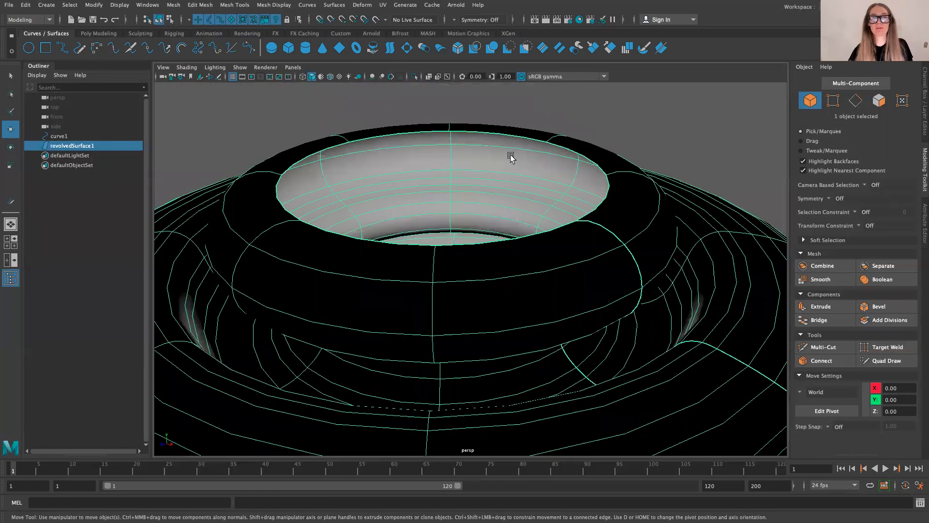
scroll(415, 194, "down", 2)
scroll(415, 194, "down", 6)
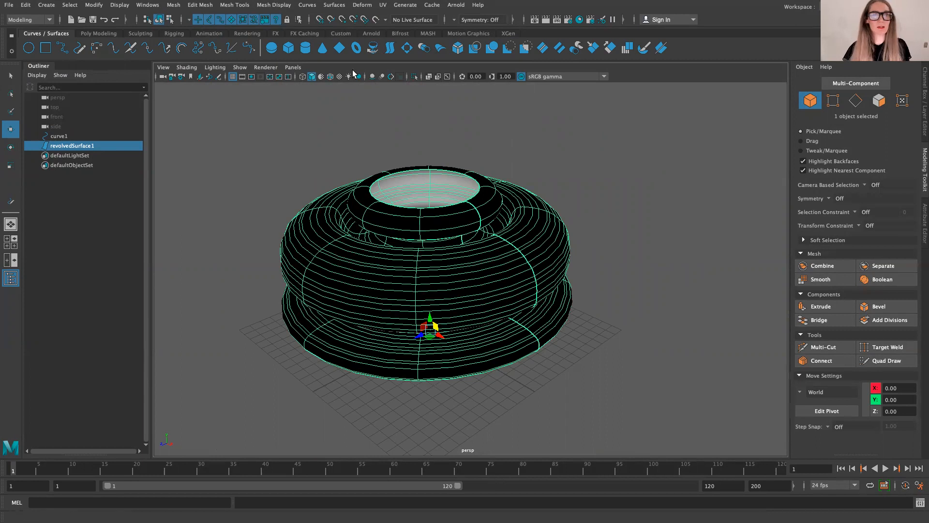
Step: Check the Revolve options without applying them, and undo the revolve to get back to the bare profile curve
double_click(372, 48)
left_click_drag(261, 138, 200, 89)
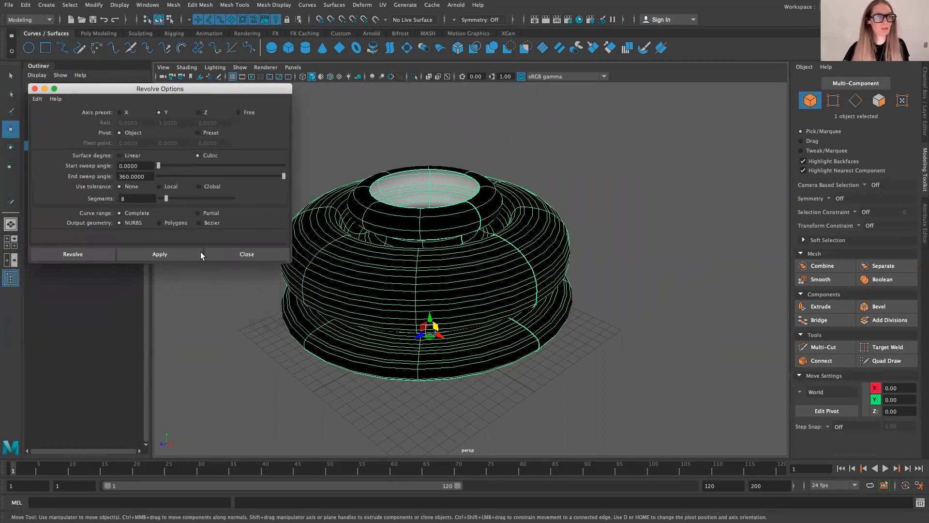
left_click(255, 254)
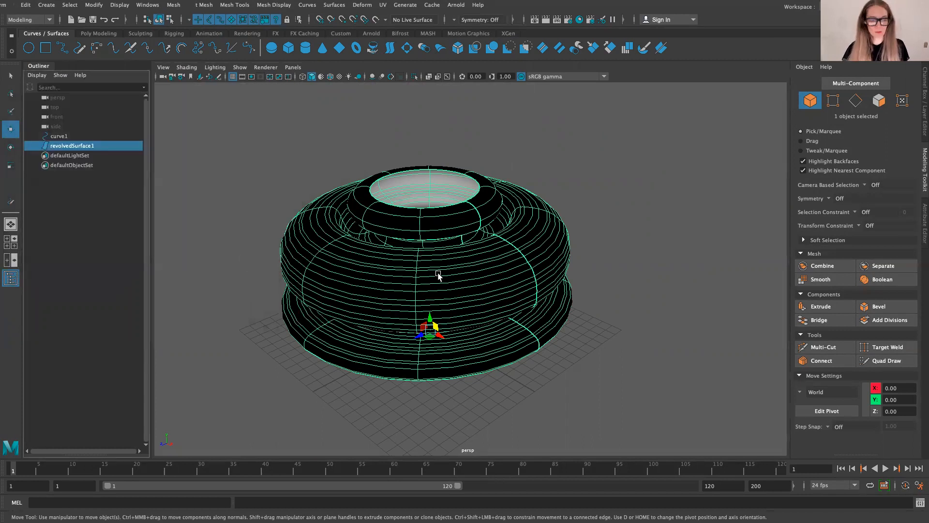
key("ctrl+z")
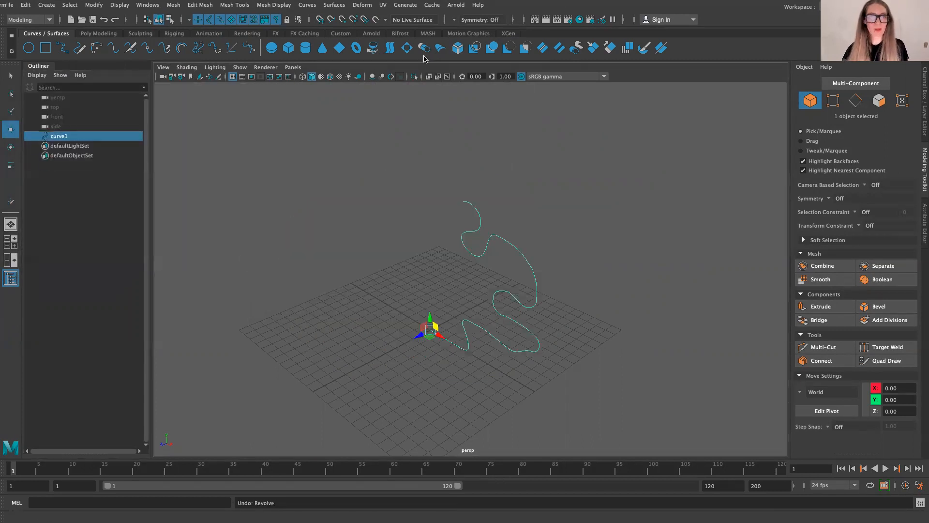
Step: In the Revolve options, set the start sweep angle to 360 and the end sweep angle to 0
double_click(373, 48)
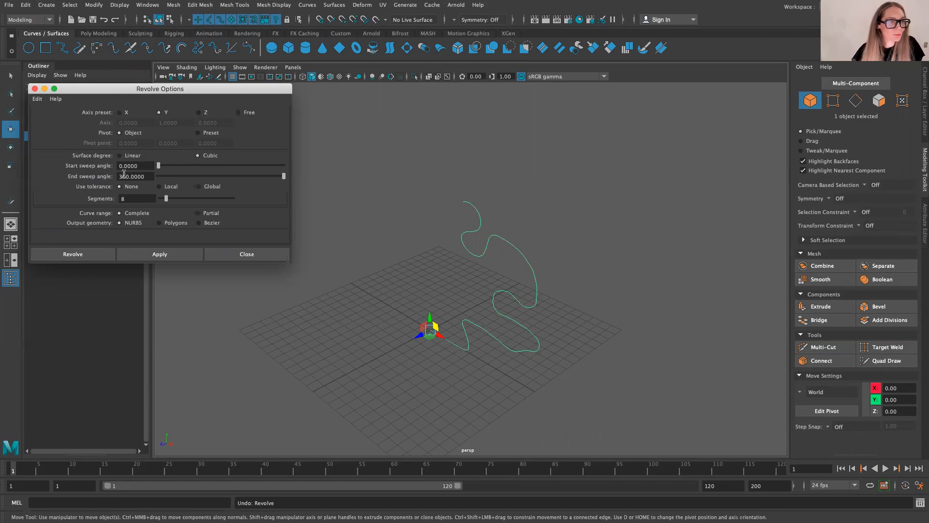
left_click_drag(148, 166, 85, 166)
type("3")
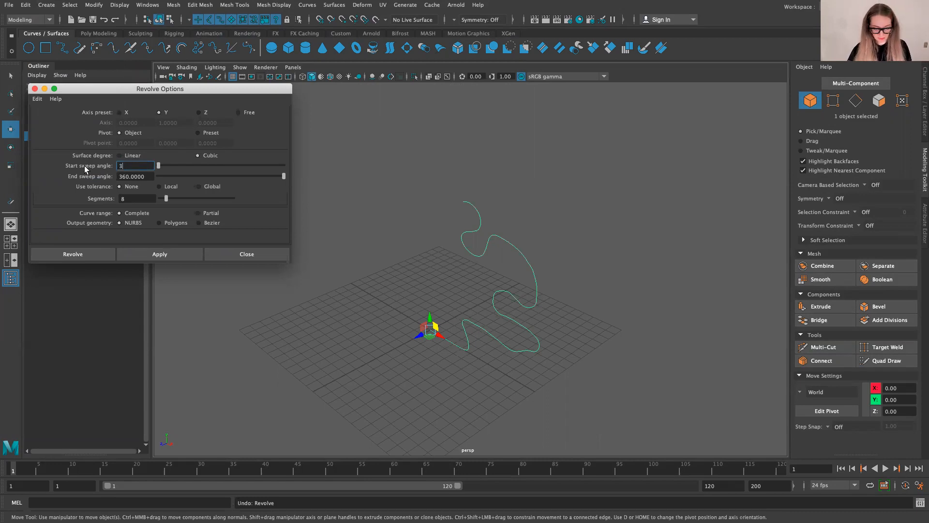
type("60")
key("Tab")
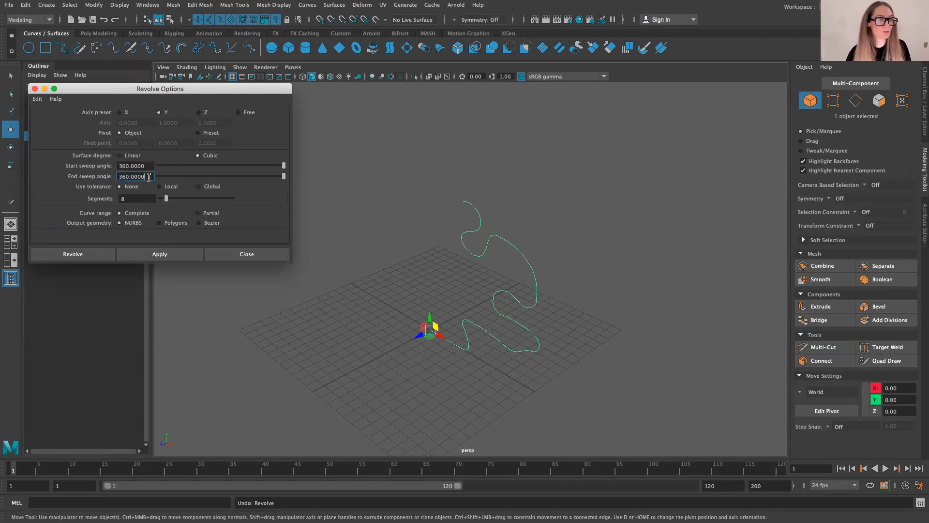
type("0")
left_click(138, 166)
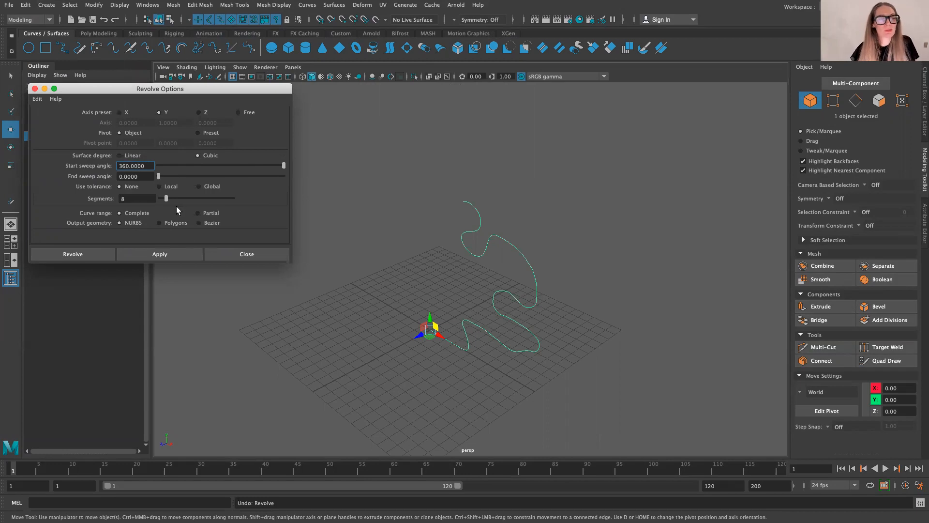
Step: Revolve the profile curve with Polygons as the output geometry and inspect the mesh from the side and inside
left_click(160, 222)
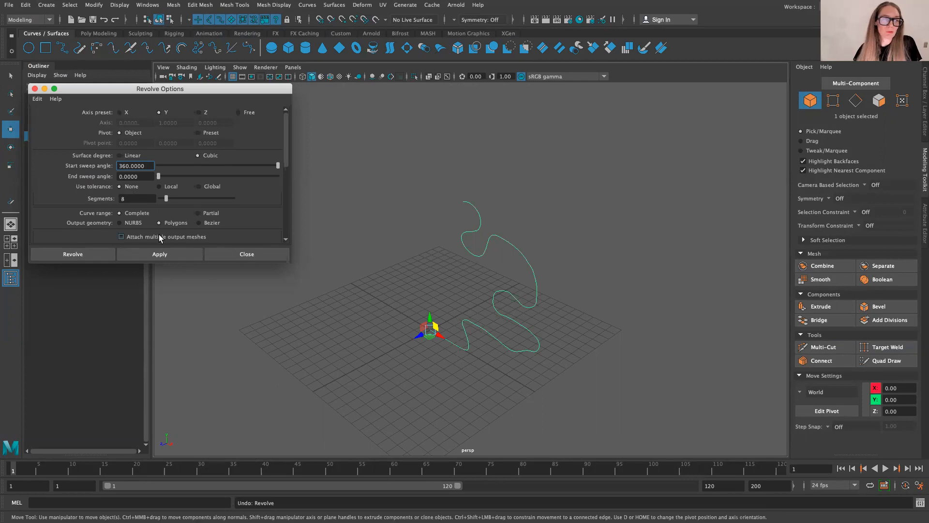
left_click(174, 254)
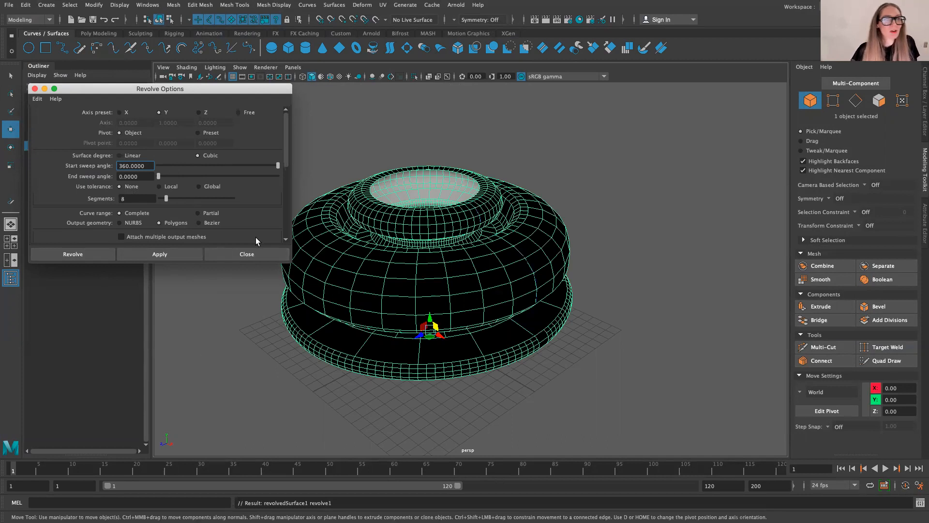
left_click_drag(252, 93, 195, 114)
scroll(490, 257, "down", 5)
scroll(491, 257, "up", 4)
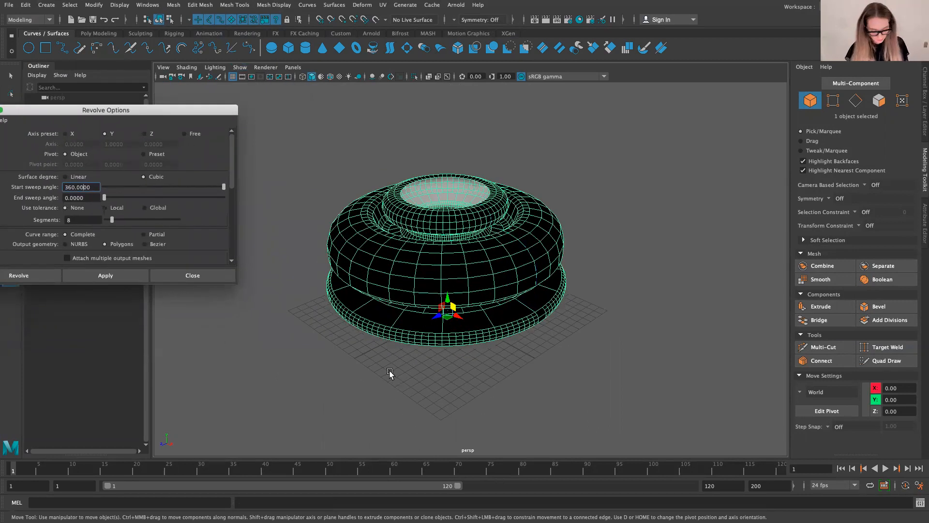
left_click_drag(390, 374, 434, 346, "alt")
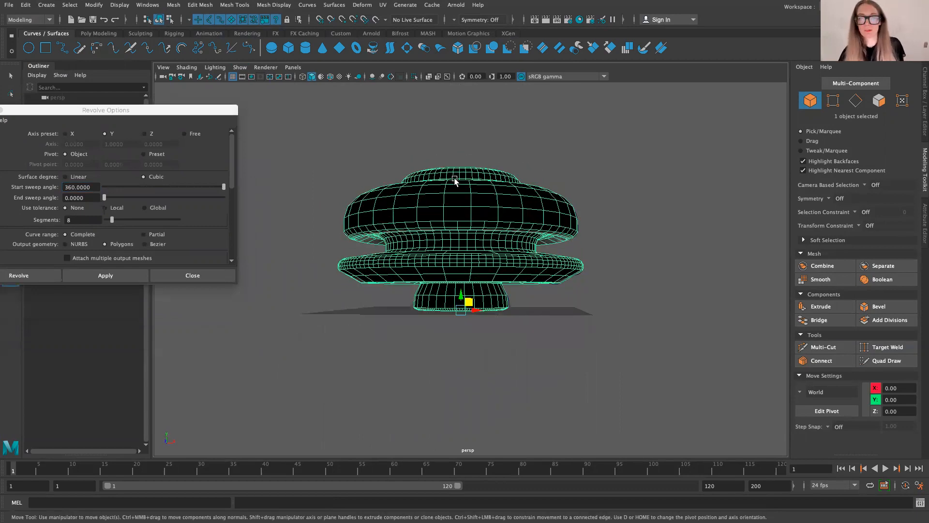
left_click_drag(452, 182, 469, 190, "alt")
scroll(466, 191, "up", 5)
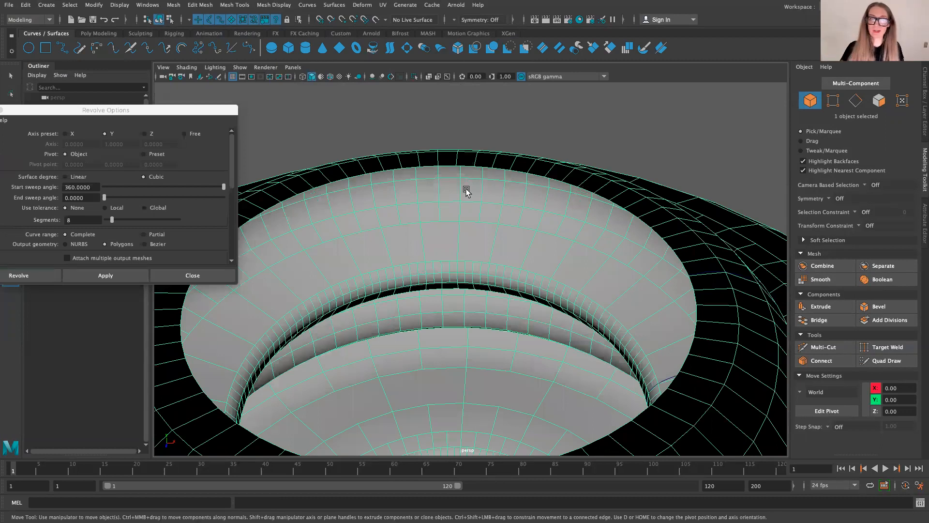
scroll(443, 190, "down", 8)
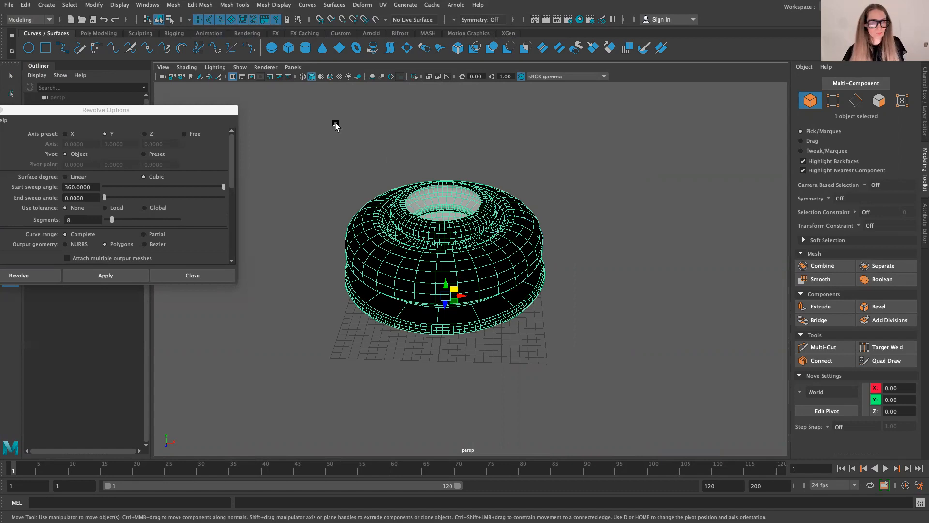
Step: Reverse the normals of the revolved polygon mesh and check the shading around its rim
left_click(238, 6)
mouse_move(205, 8)
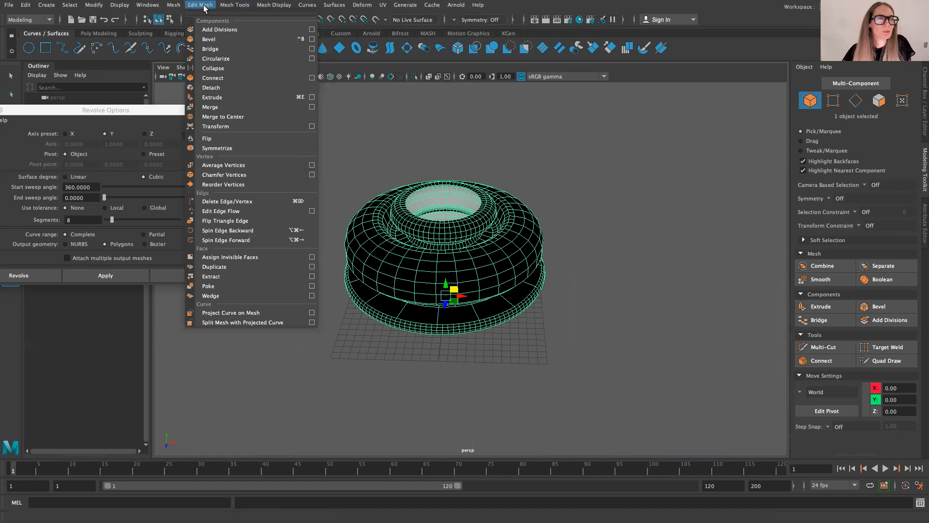
mouse_move(277, 6)
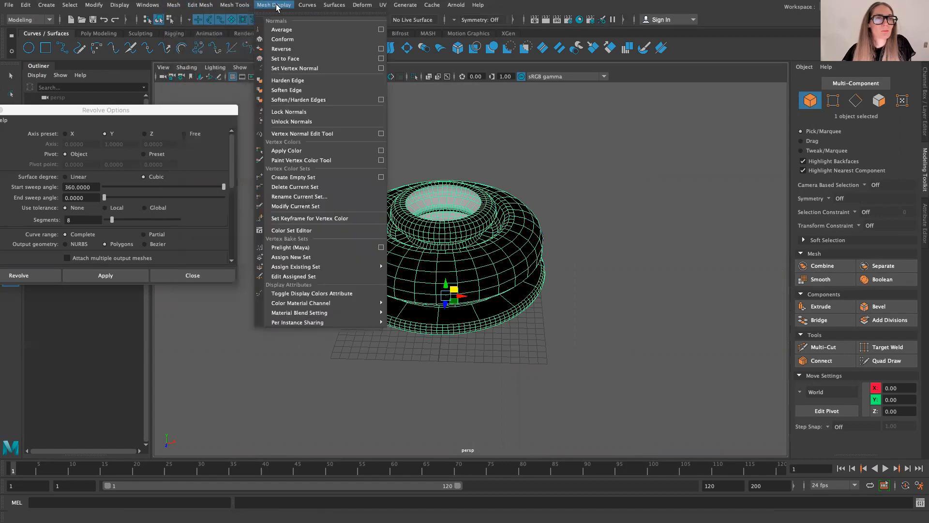
left_click(285, 49)
left_click(658, 404)
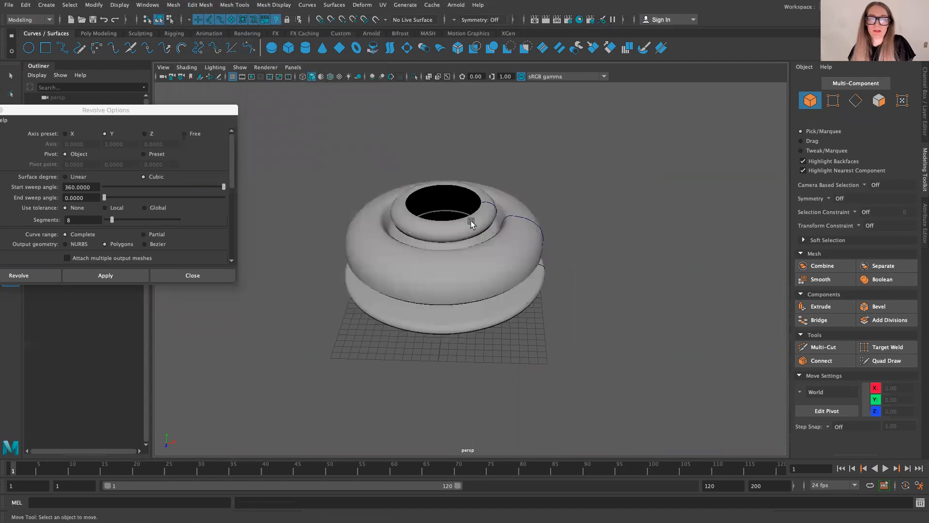
scroll(467, 214, "up", 5)
scroll(456, 173, "up", 3)
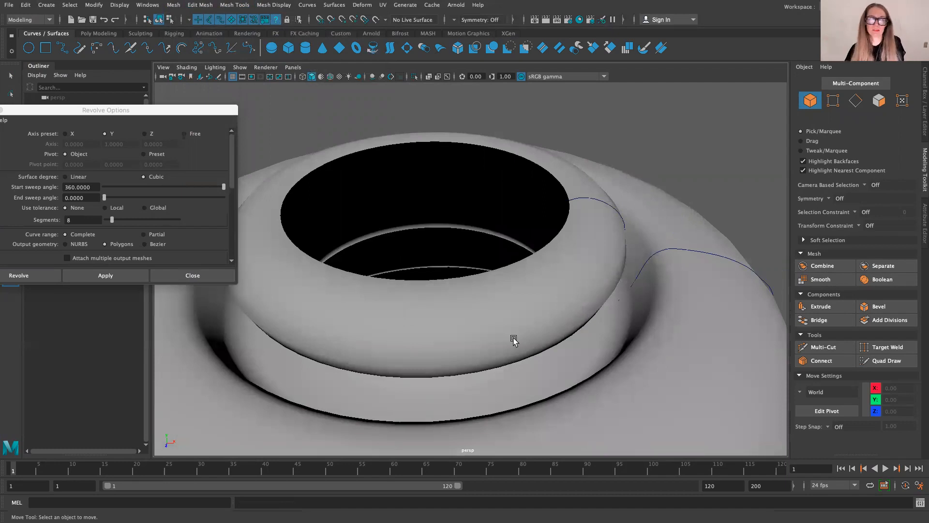
scroll(514, 286, "down", 3)
scroll(492, 289, "down", 3)
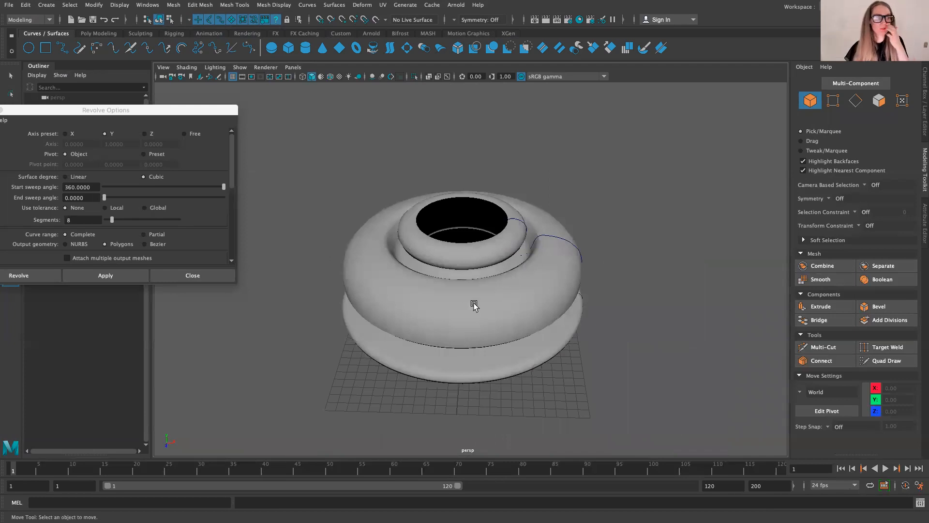
Step: Try moving the control vertex on curve1's outer shoulder to about X 10.67, Y 10.77, and undo the move
left_click(449, 301)
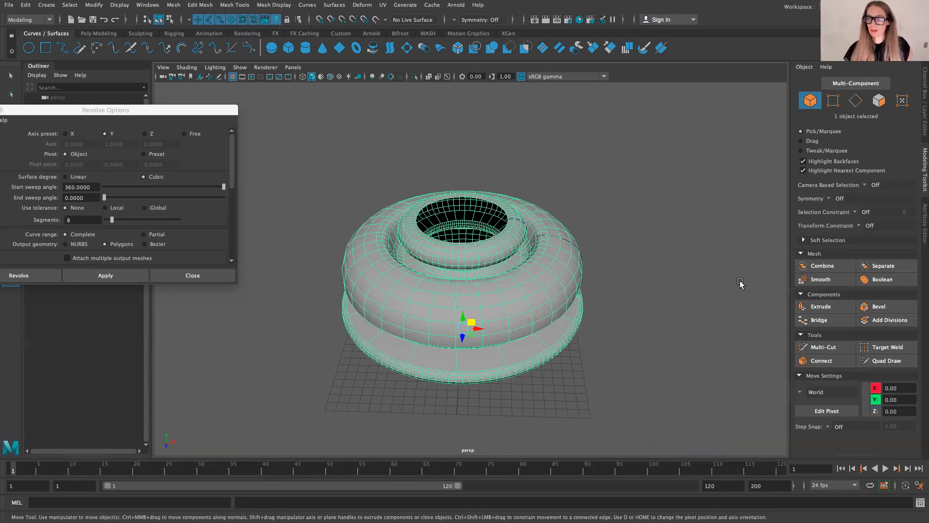
left_click_drag(91, 117, 728, 123)
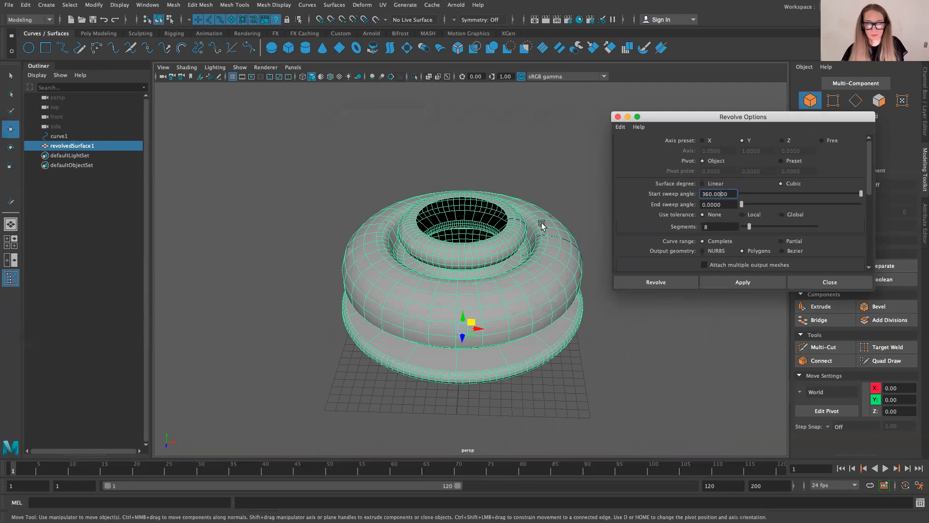
left_click(58, 136)
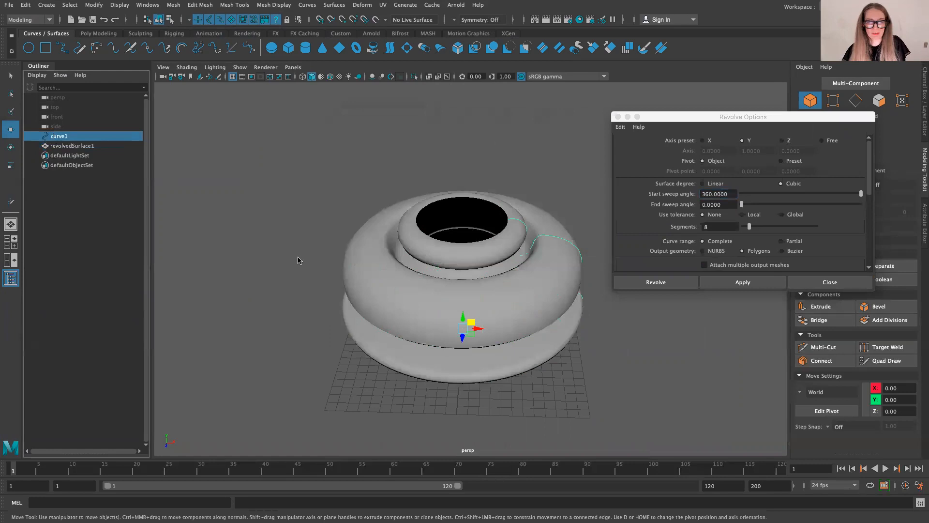
right_click(265, 249)
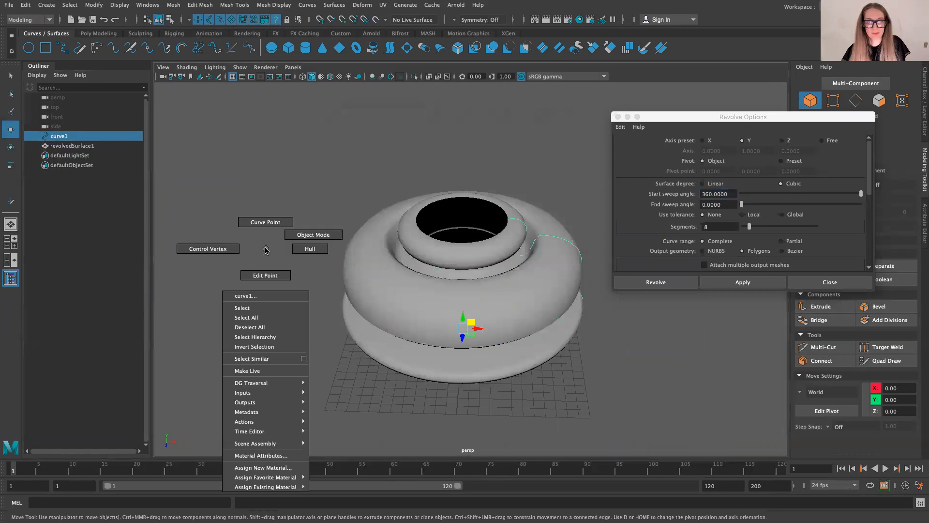
left_click(234, 250)
scroll(561, 271, "up", 5)
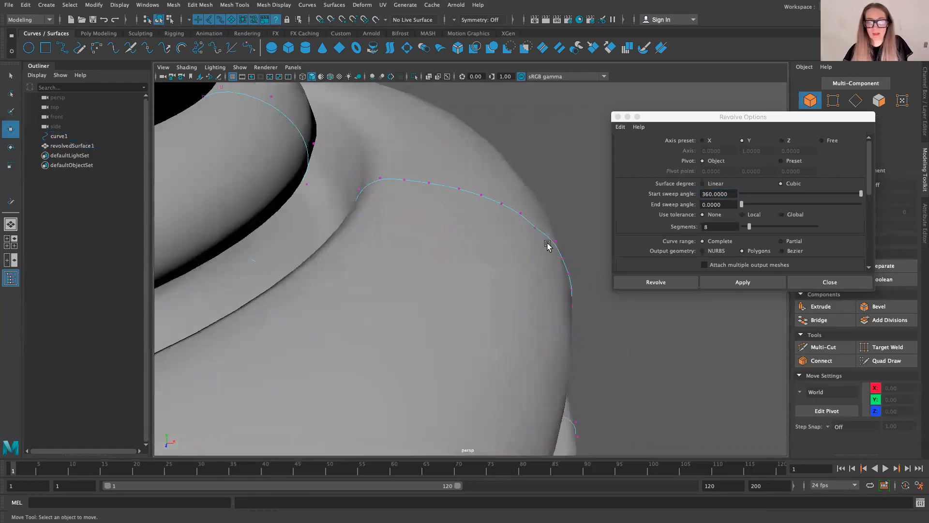
mouse_move(549, 216)
left_mouse_down()
mouse_move(531, 234)
mouse_move(560, 213)
mouse_move(601, 120)
mouse_move(538, 154)
mouse_move(538, 232)
mouse_move(516, 231)
mouse_move(559, 218)
mouse_move(547, 230)
mouse_move(506, 232)
mouse_move(520, 241)
mouse_move(555, 209)
mouse_move(542, 223)
left_mouse_up()
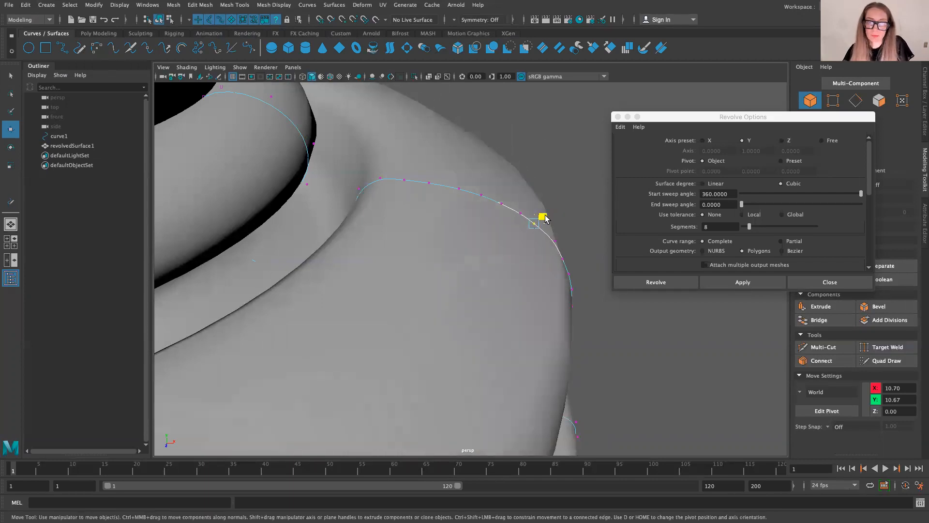
scroll(519, 245, "down", 6)
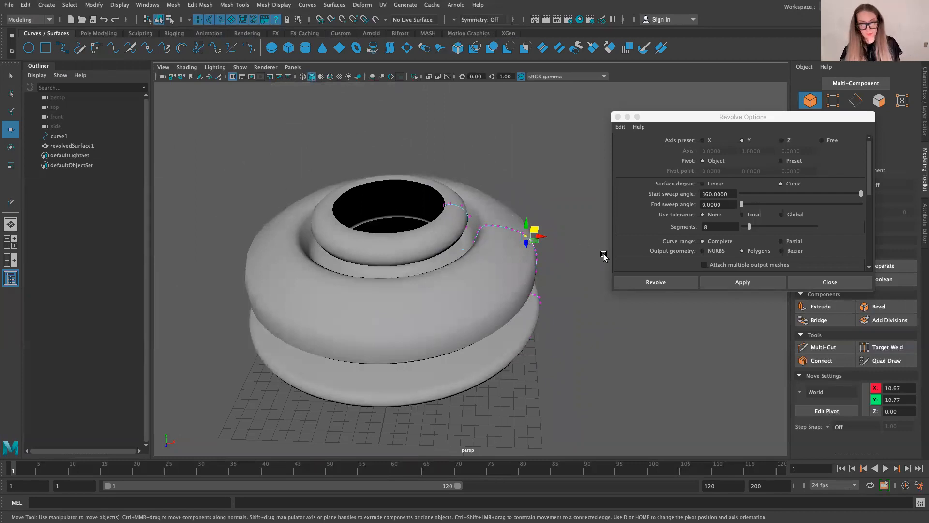
key("ctrl+z")
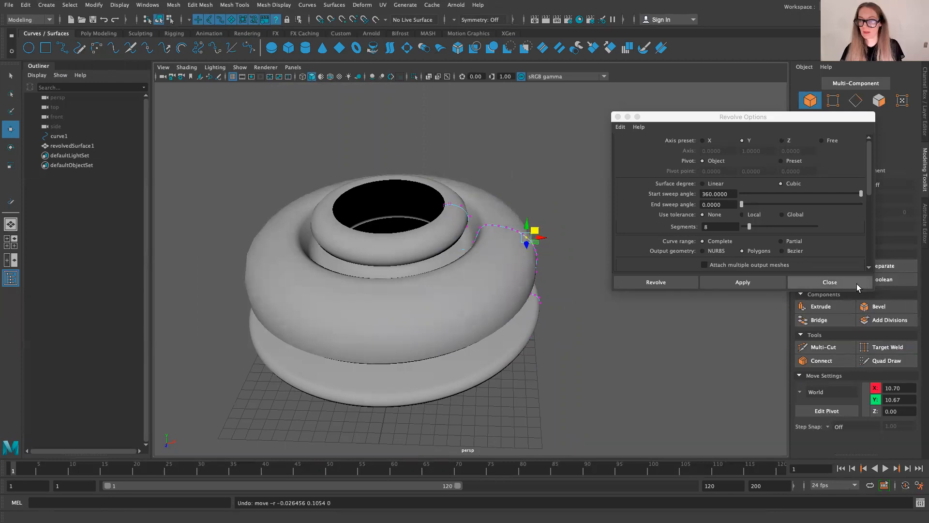
Step: Close the Revolve options and undo the edits back to the profile curve before the polygon revolve
left_click(856, 286)
left_click(554, 272)
key("ctrl+z")
key("ctrl+z")
key("ctrl+z")
key("ctrl+z")
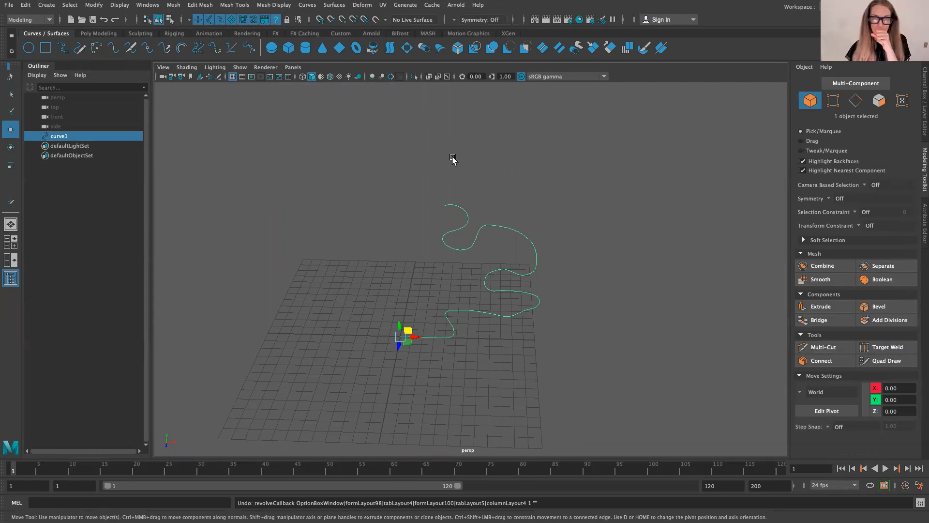
Step: Set the revolve output geometry to NURBS and revolve the profile curve around the Y axis
left_click(373, 48)
key("ctrl+z")
double_click(373, 49)
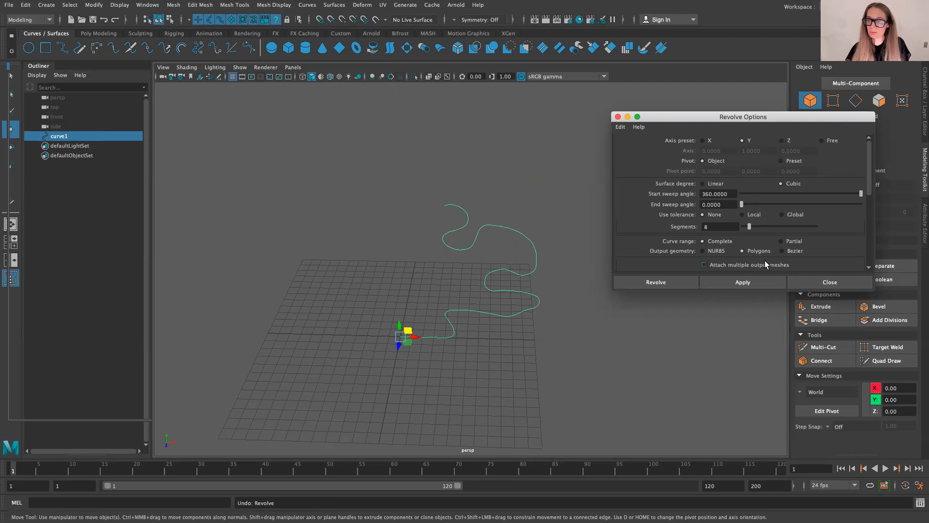
left_click(702, 251)
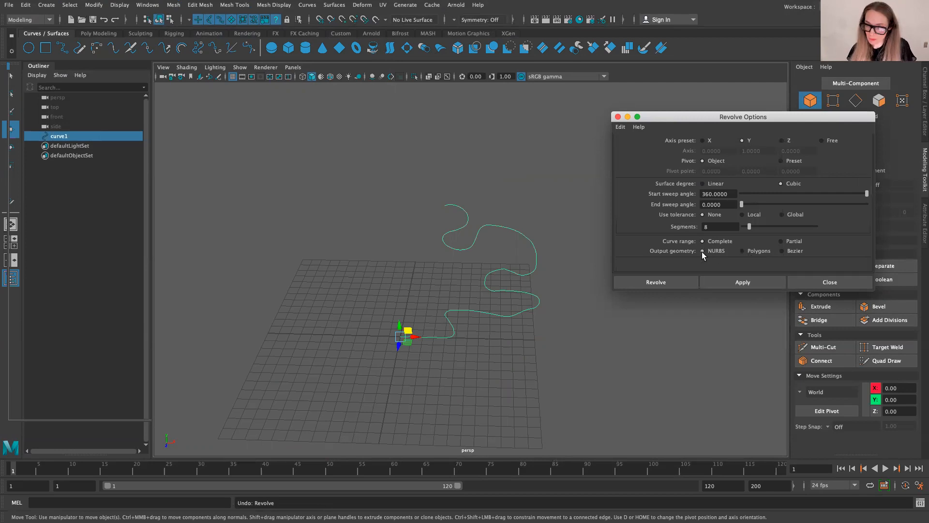
left_click(737, 282)
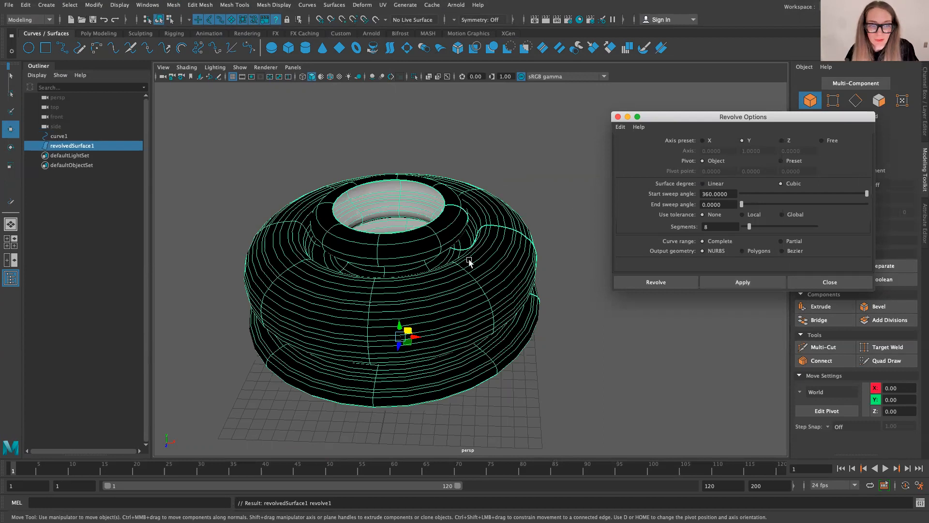
Step: Try to reverse the normals of the revolved NURBS surface with the mesh normals command, and close the Revolve options
left_click(274, 5)
left_click(288, 49)
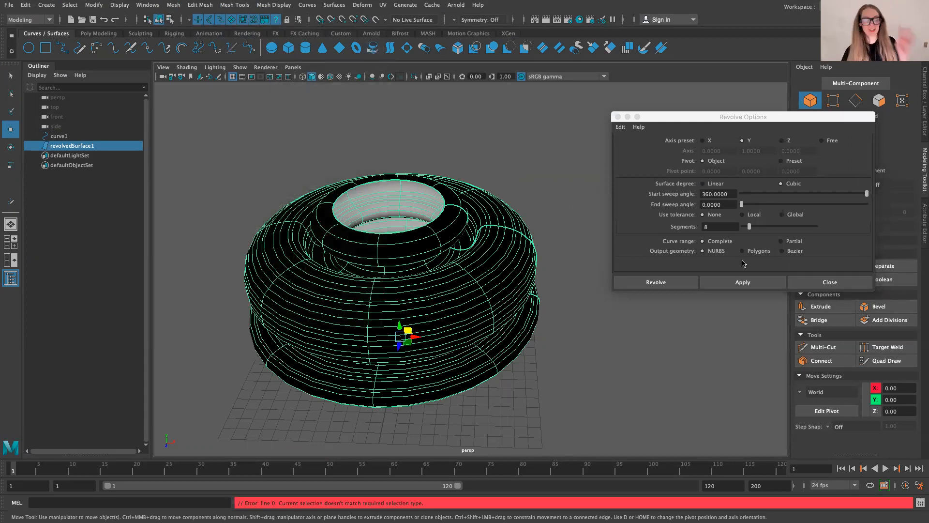
left_click(829, 282)
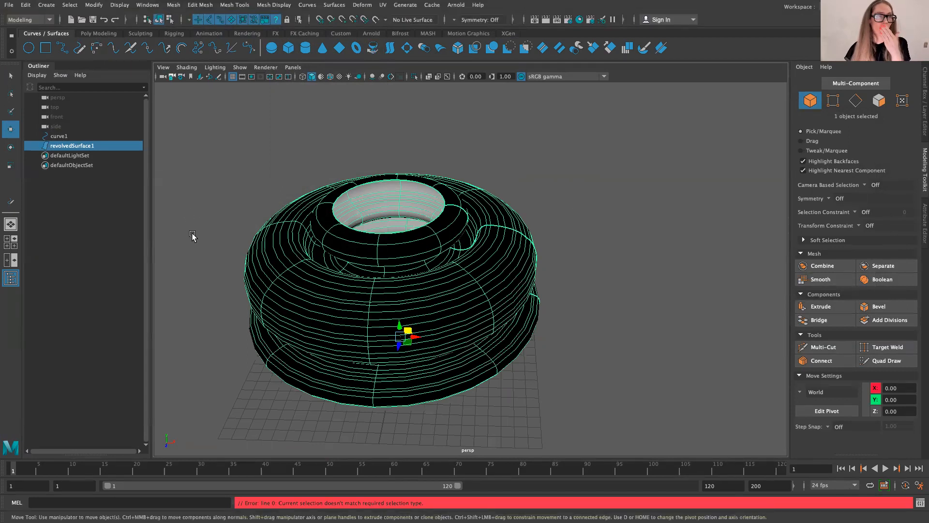
Step: Convert the revolved NURBS surface to a polygon mesh with the default conversion settings
left_click(93, 5)
mouse_move(198, 241)
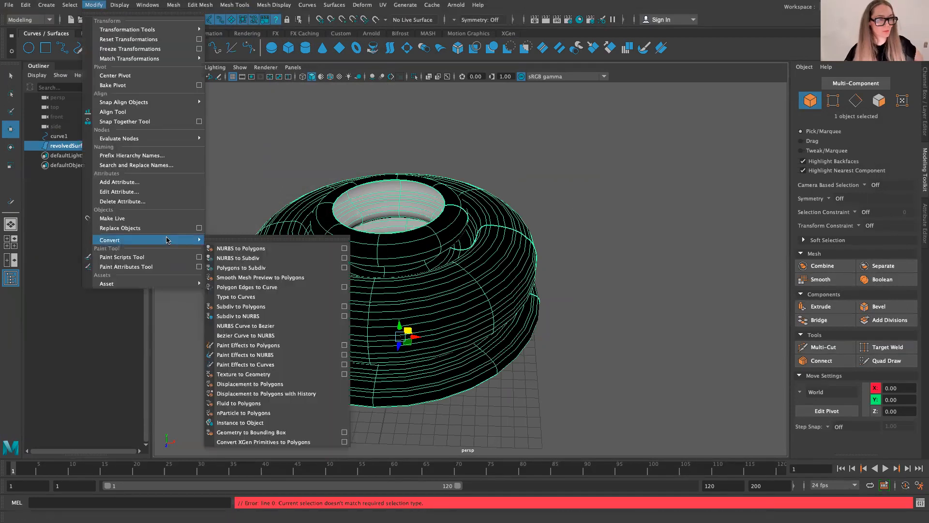
left_click(234, 248)
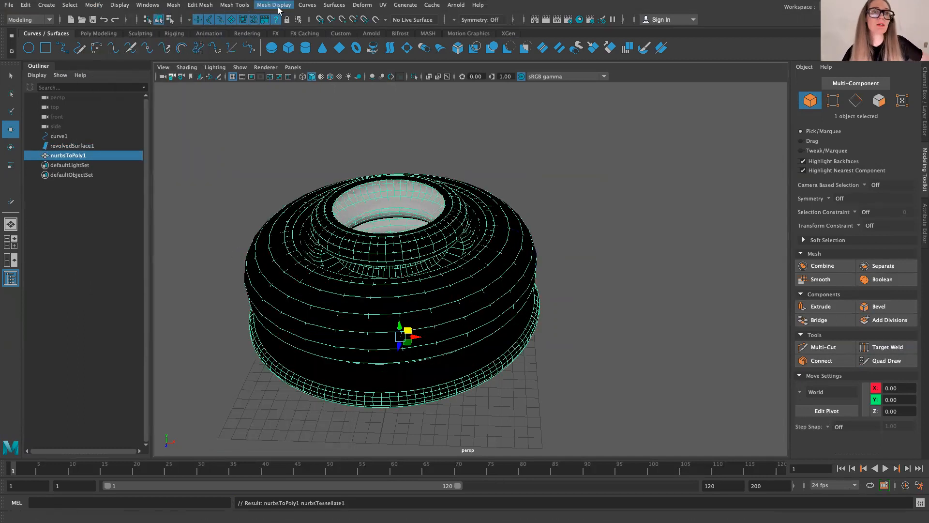
Step: Reverse the normals of the converted polygon mesh and compare it with the overlapping NURBS surface by selecting each in turn
left_click(263, 5)
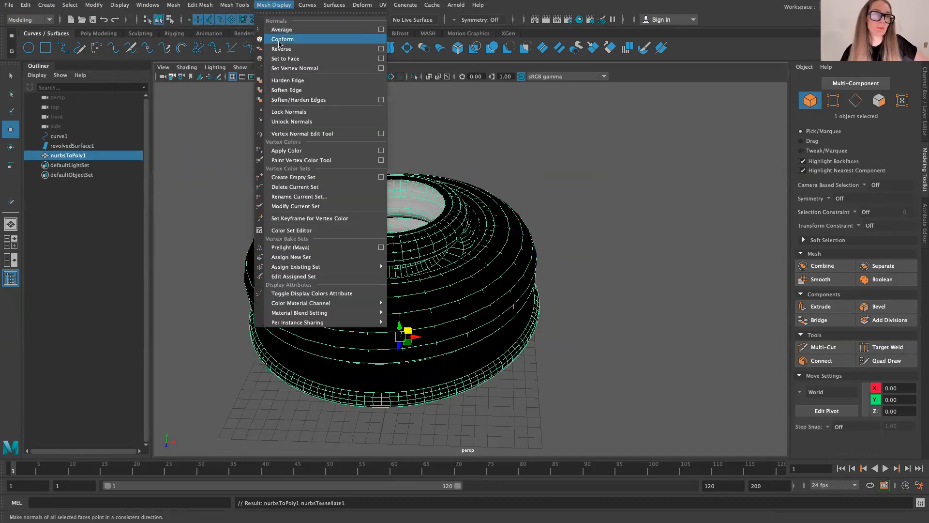
left_click(280, 49)
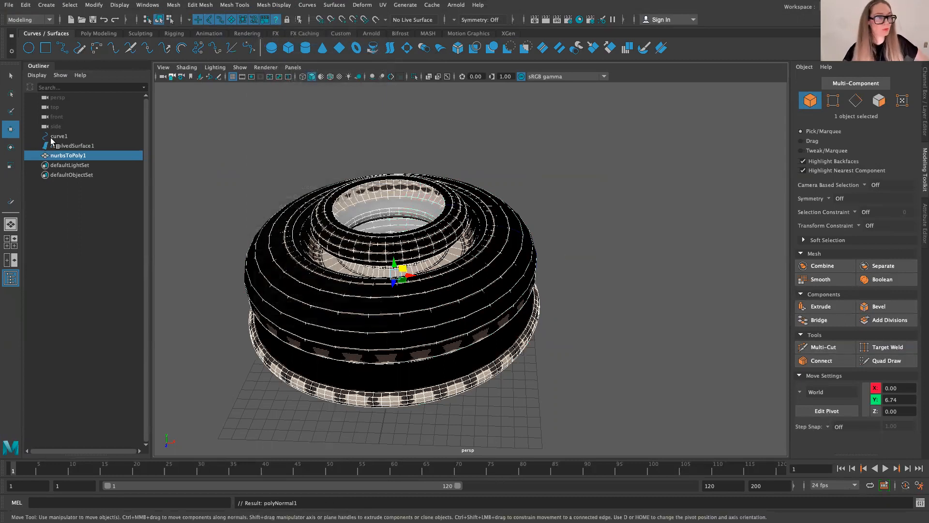
left_click(66, 145)
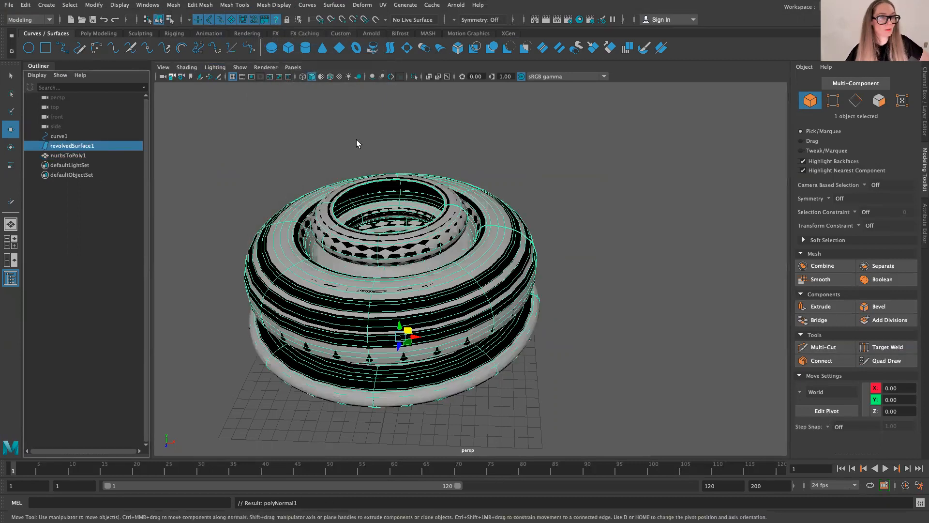
left_click(63, 156)
left_click(65, 146)
left_click(67, 158)
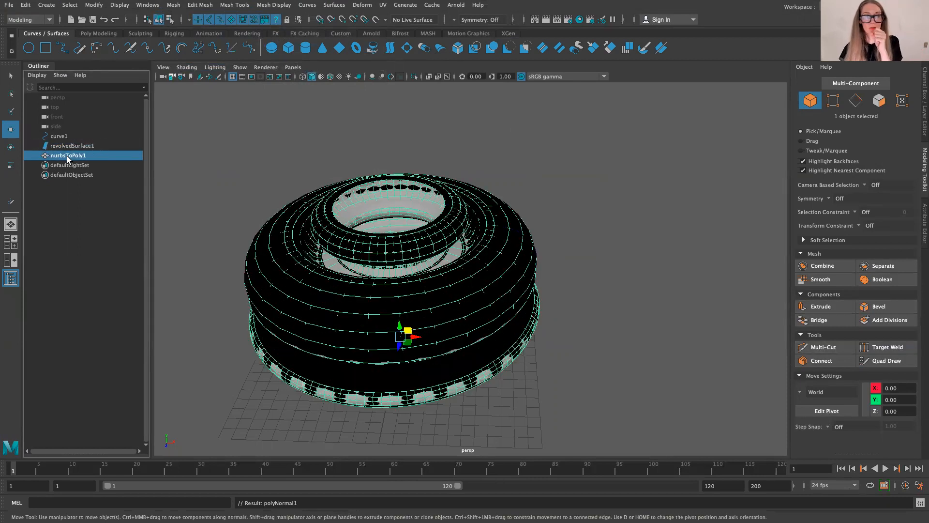
Step: Try moving a control vertex on the revolved NURBS surface's outer shoulder down to about Y 10.92, and undo the move
left_click(515, 228)
scroll(515, 232, "up", 2)
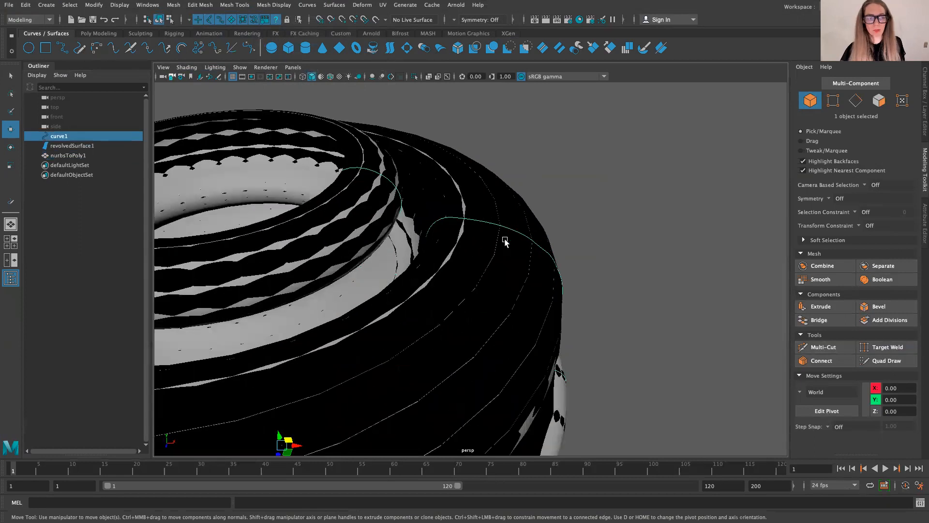
right_click(509, 238)
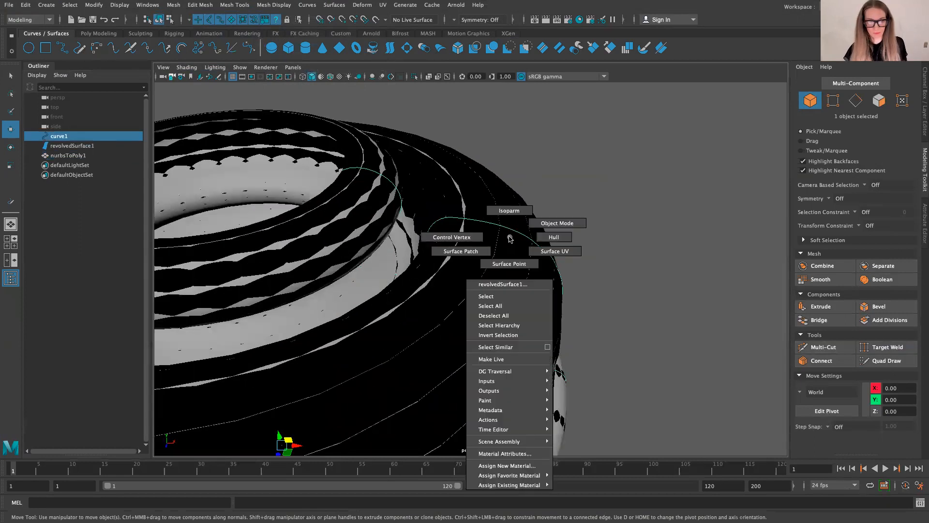
left_click(466, 241)
left_click(517, 230)
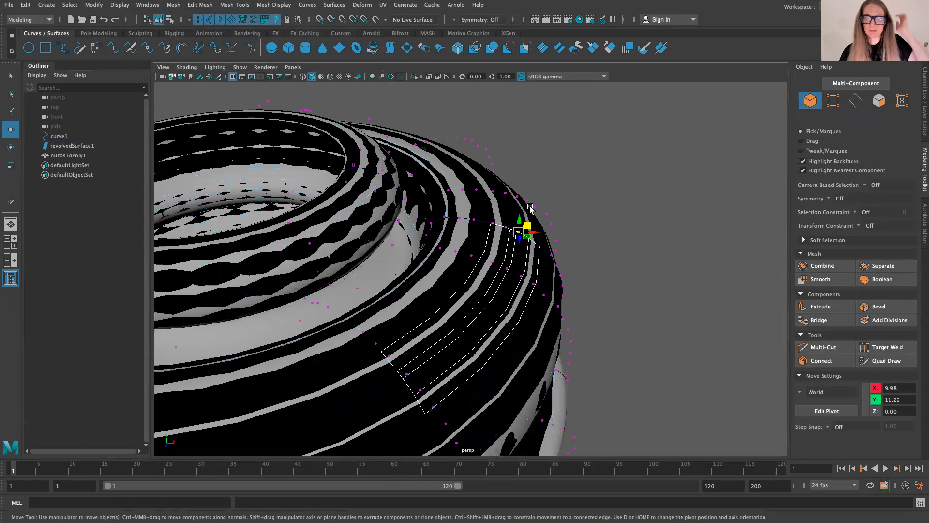
mouse_move(520, 218)
left_mouse_down()
mouse_move(550, 173)
mouse_move(516, 285)
mouse_move(520, 206)
mouse_move(493, 330)
mouse_move(518, 234)
mouse_move(515, 264)
mouse_move(507, 218)
mouse_move(507, 227)
left_mouse_up()
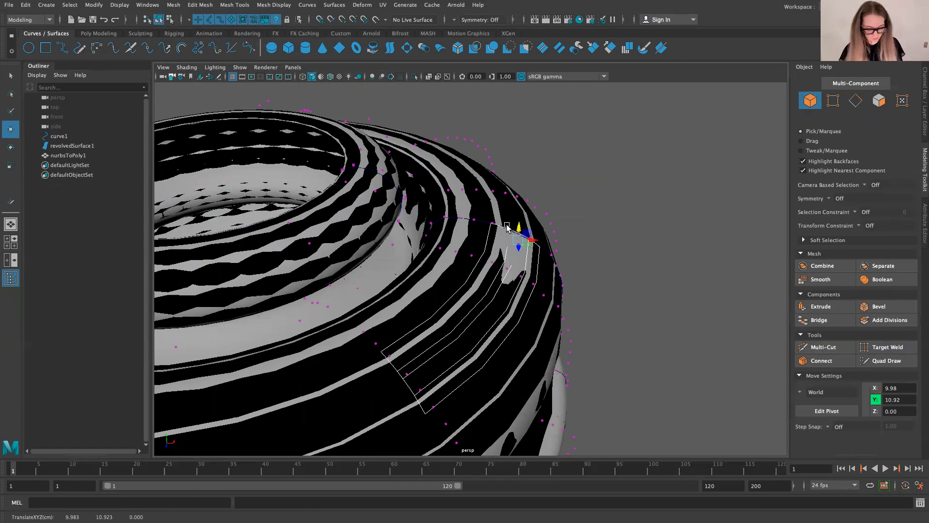
key("ctrl+z")
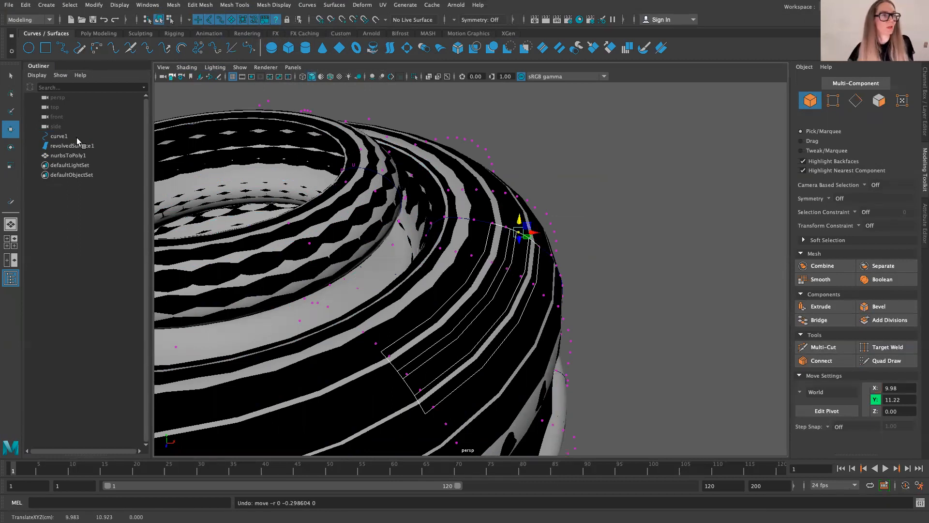
Step: Add curve1 and revolvedSurface1 to a new display layer and hide that layer
left_click(77, 137)
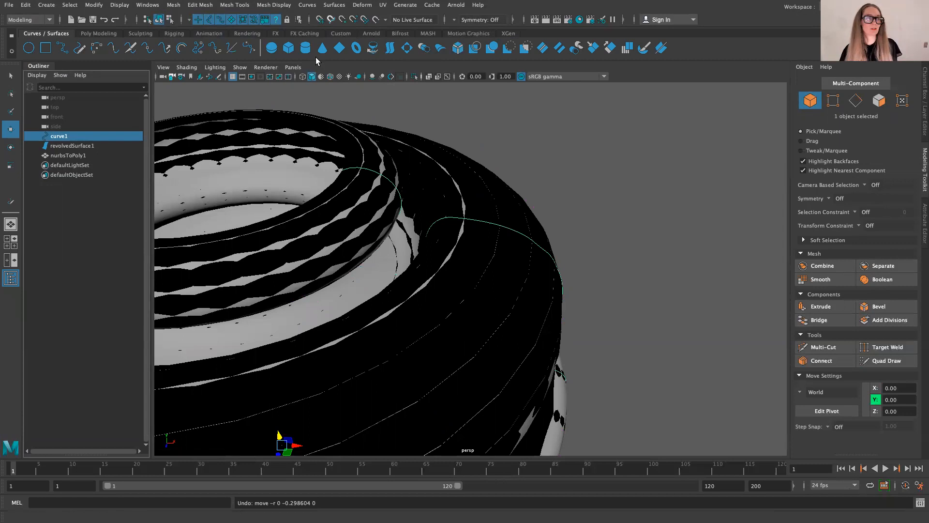
left_click(73, 146, "ctrl")
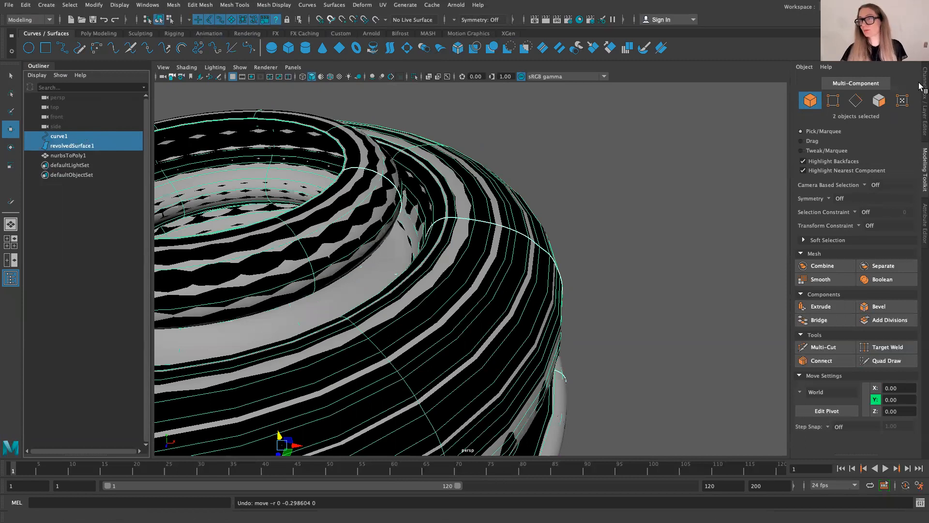
left_click(925, 102)
left_click(912, 221)
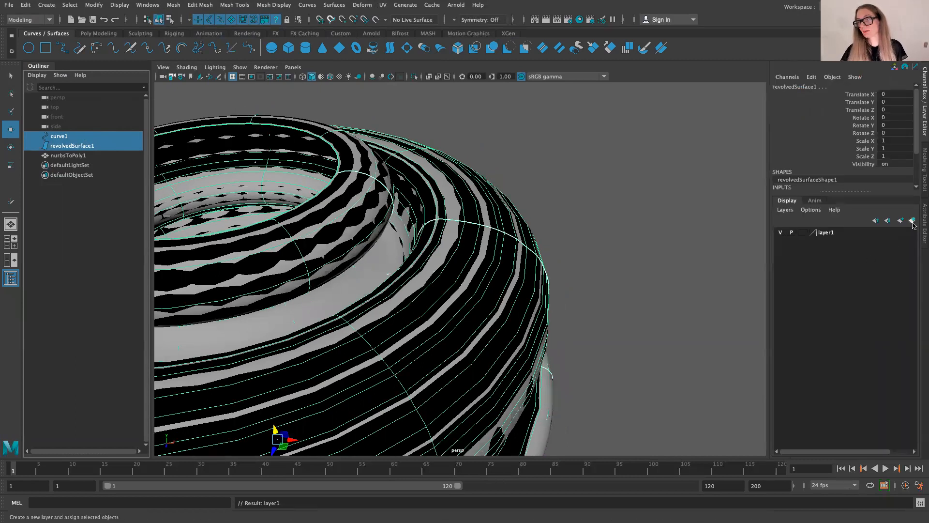
left_click(780, 233)
Step: Select the nurbsToPoly1 mesh and examine its outer faces and opening up close and from a distance
scroll(508, 200, "down", 5)
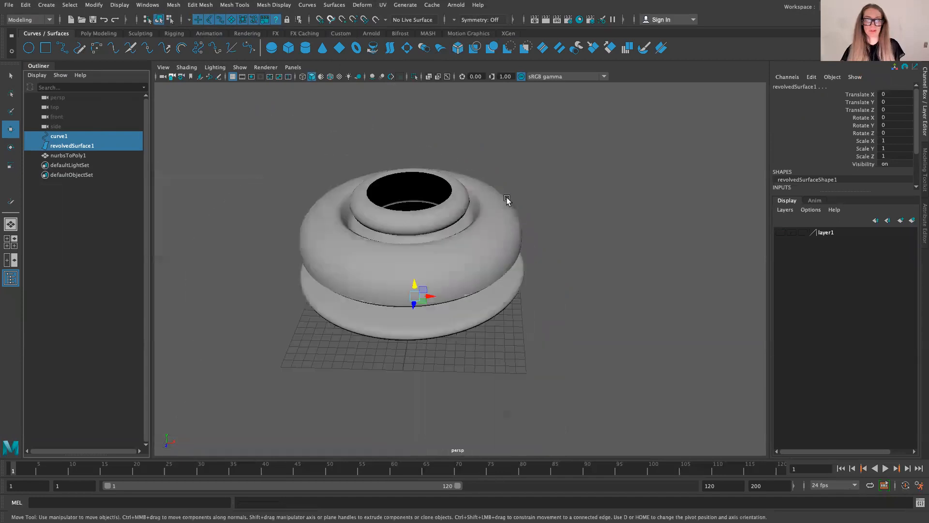
scroll(338, 253, "up", 5)
left_click(421, 250)
scroll(411, 285, "down", 5)
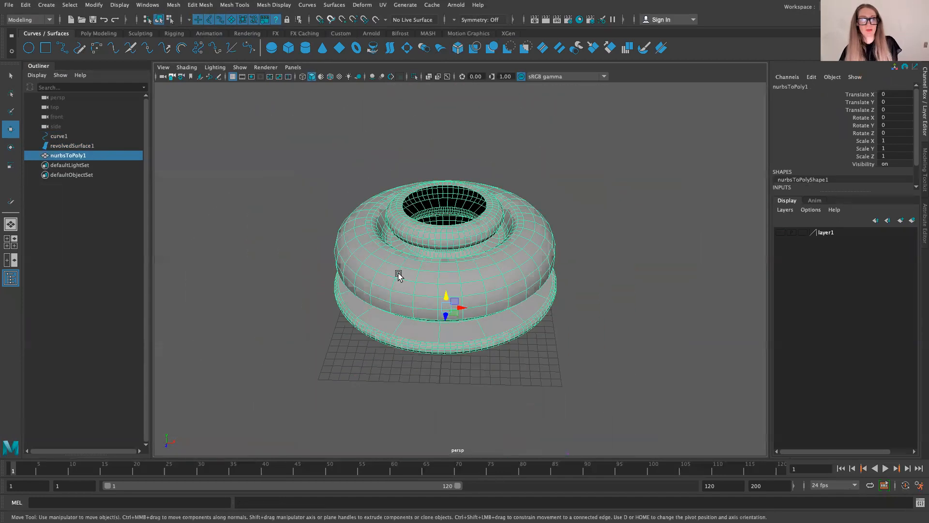
scroll(426, 286, "down", 3)
scroll(426, 287, "up", 6)
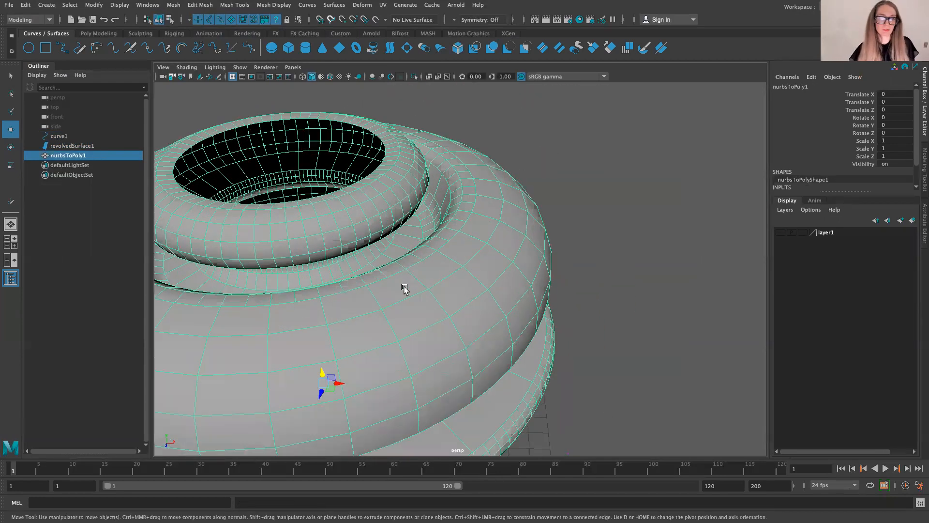
scroll(371, 261, "down", 6)
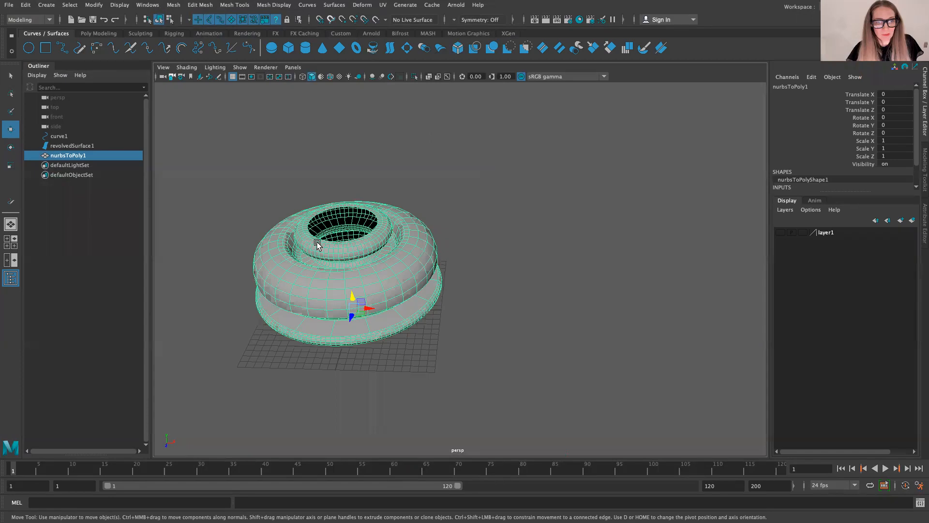
Step: Switch to the 08_ModelingTips_Normals slides in Chrome and review slides 20 to 24 on drawing, editing and revolving the wineglass curve
mouse_move(160, 4)
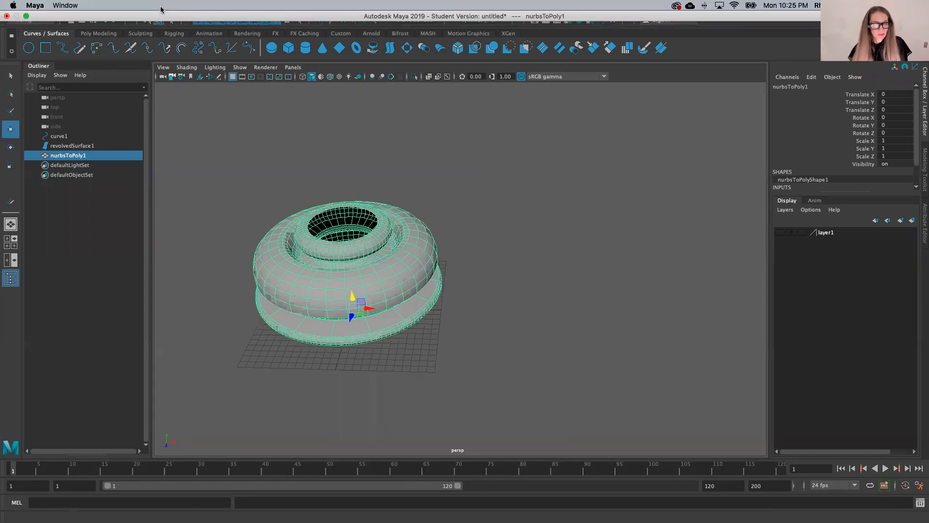
left_click(26, 16)
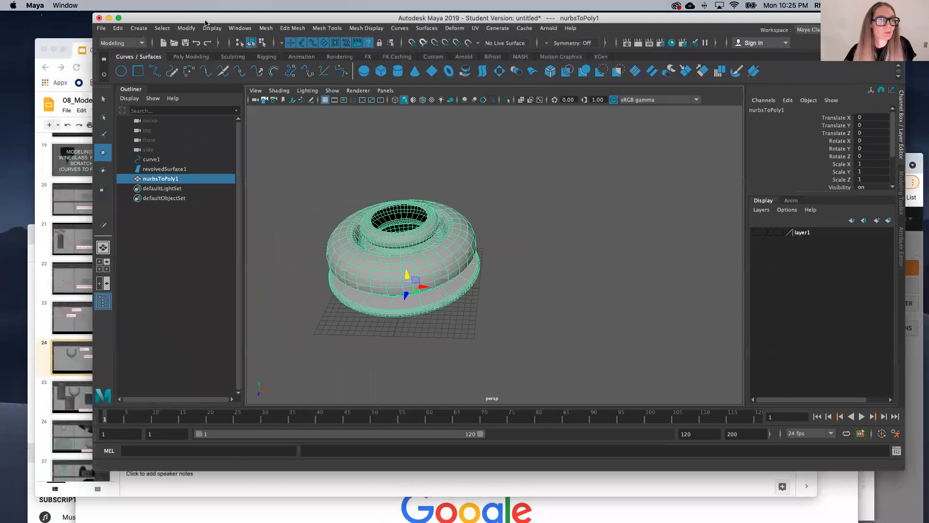
left_click(41, 257)
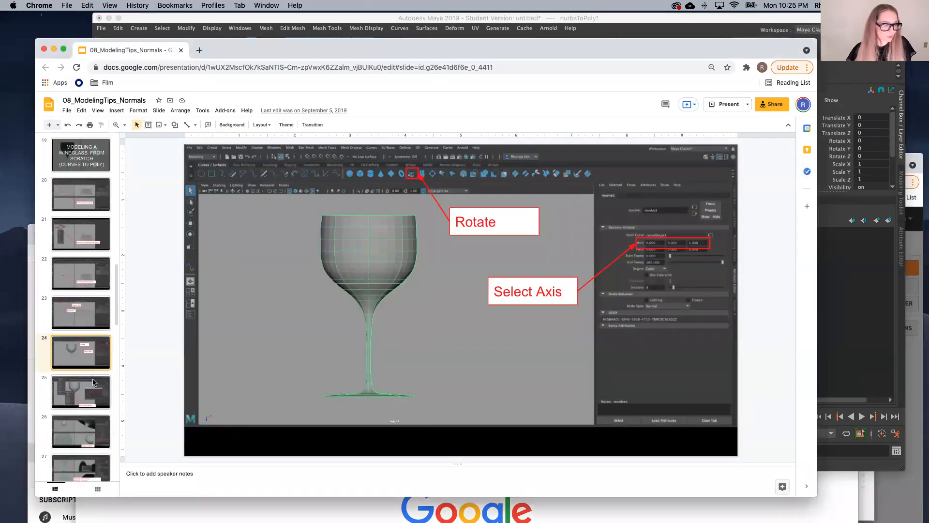
scroll(90, 222, "down", 10)
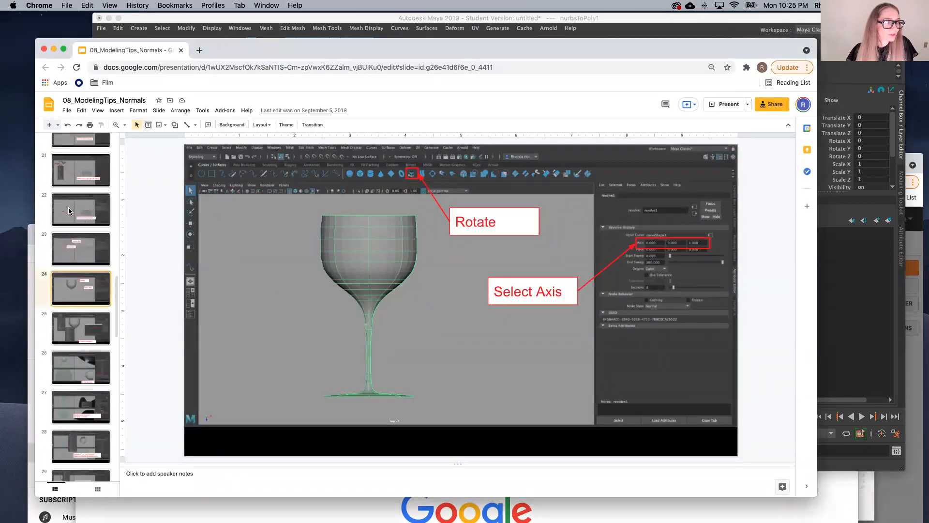
scroll(70, 208, "up", 7)
left_click(70, 208)
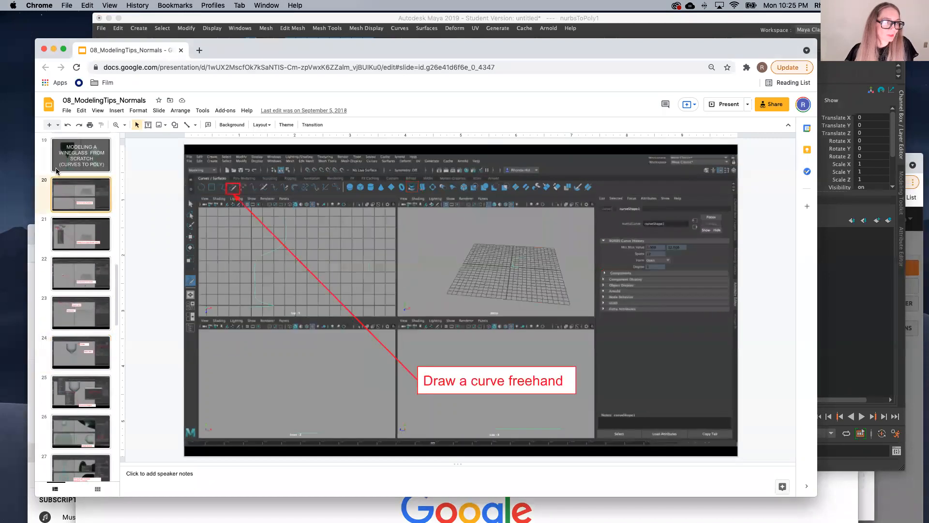
left_click(62, 248)
left_click(60, 272)
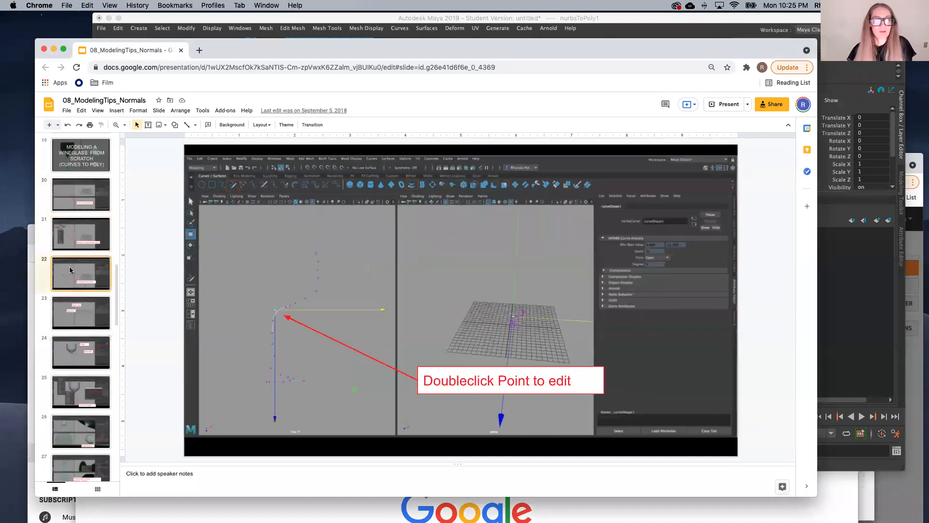
left_click(73, 310)
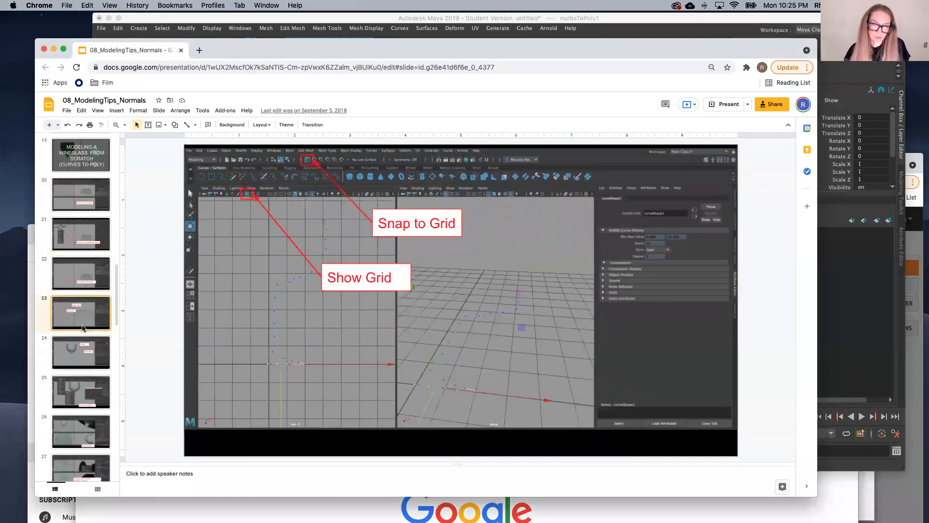
left_click(87, 357)
Step: Review the slides on converting to polygons, checking normals, extruding for thickness, and reversing normals after a negative thickness
scroll(88, 361, "down", 3)
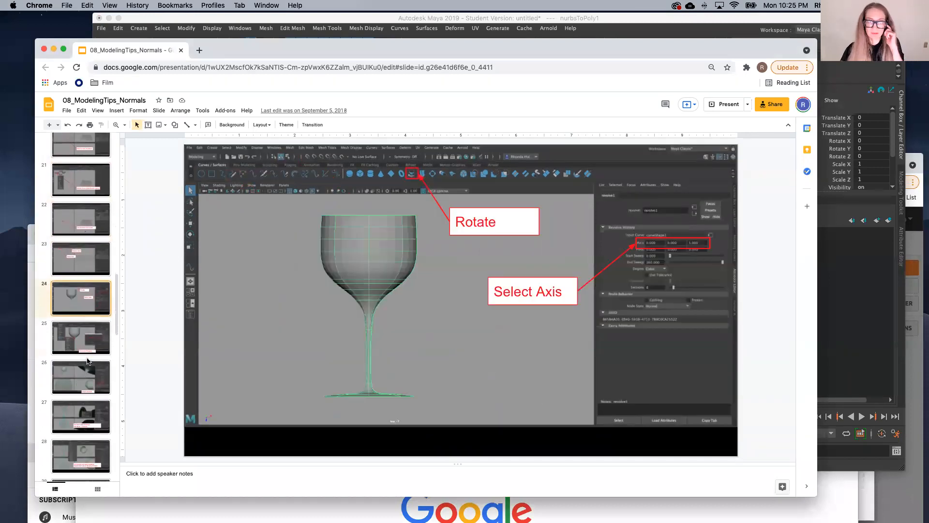
left_click(88, 332)
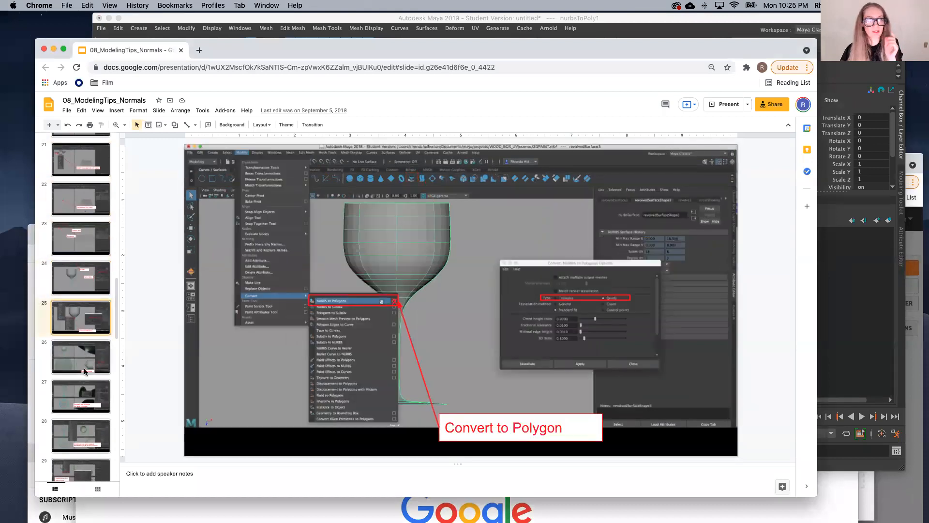
left_click(92, 399)
scroll(91, 397, "down", 3)
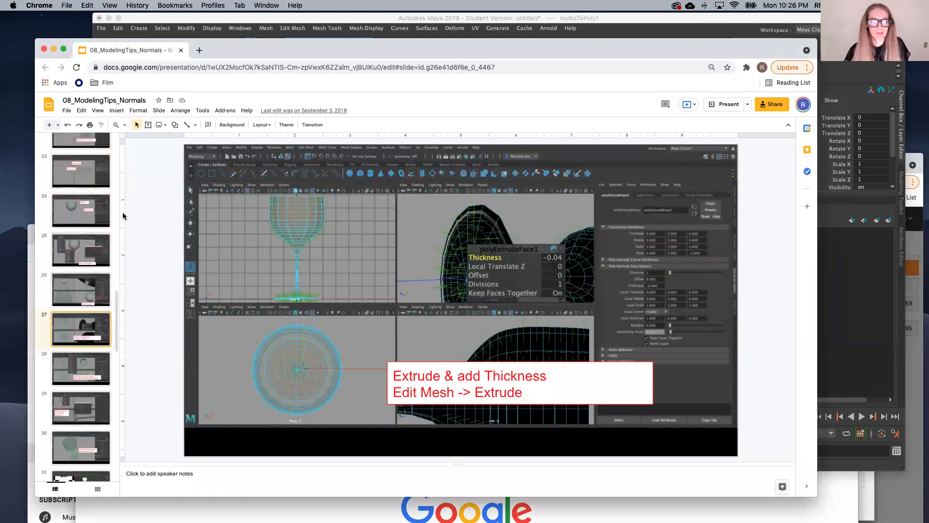
left_click(81, 287)
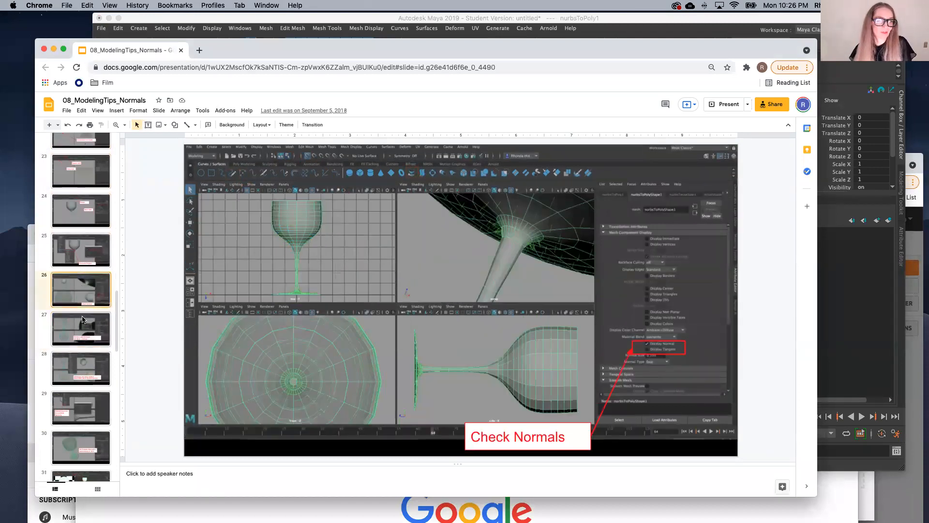
left_click(83, 323)
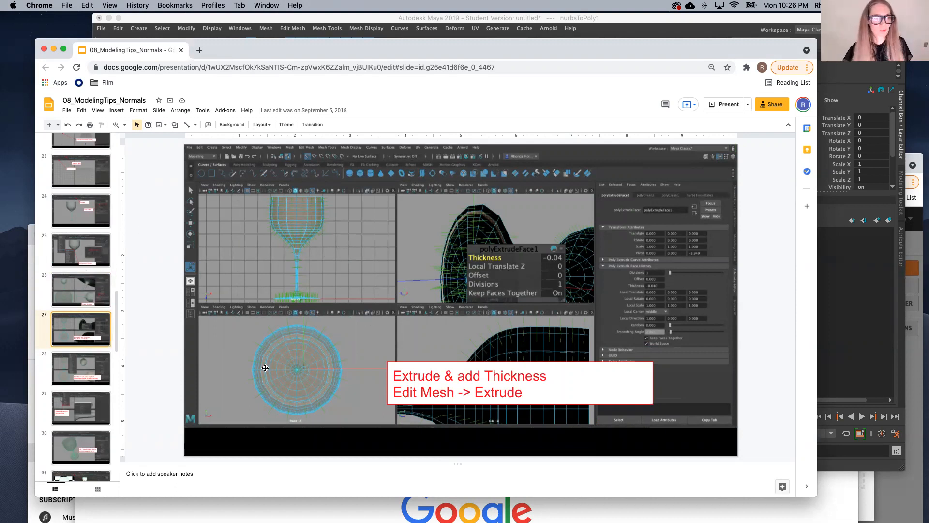
left_click(80, 368)
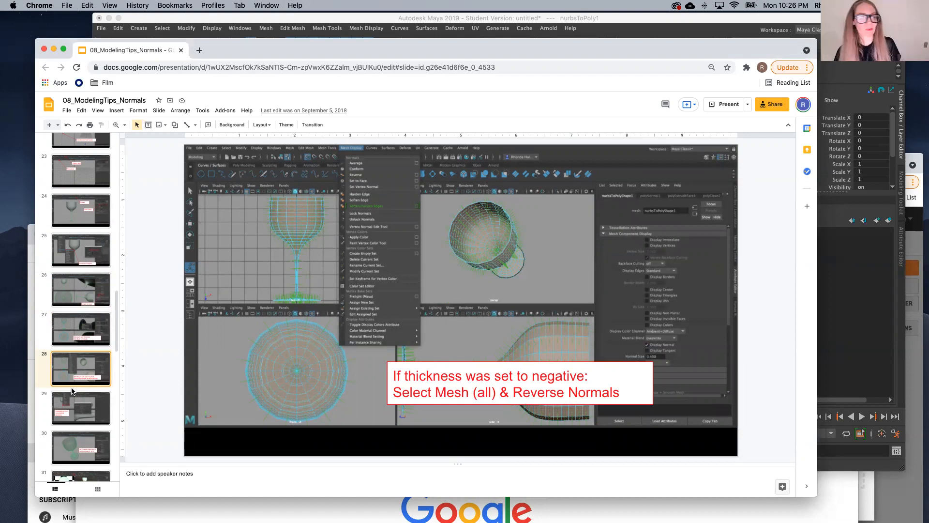
left_click(76, 333)
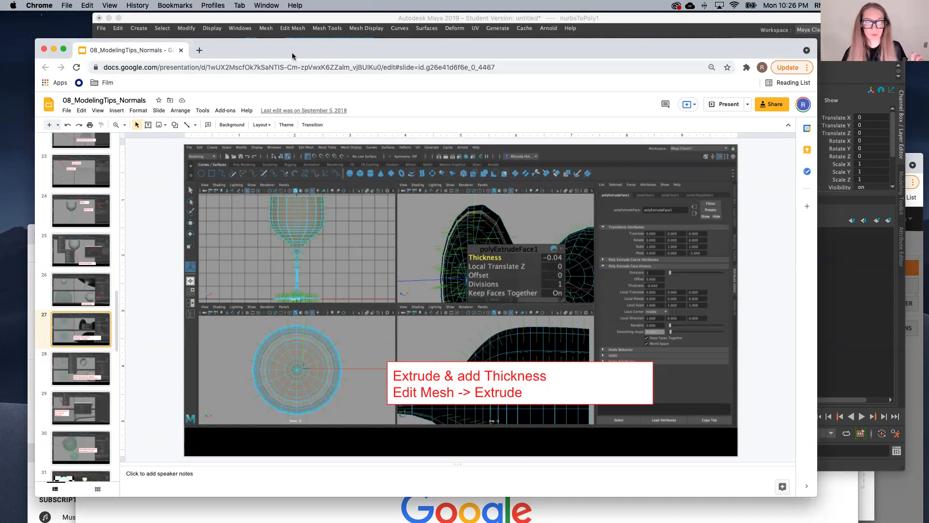
Step: Switch back to Maya and accept the Student Version File notice
left_click_drag(295, 56, 286, 190)
left_click(341, 144)
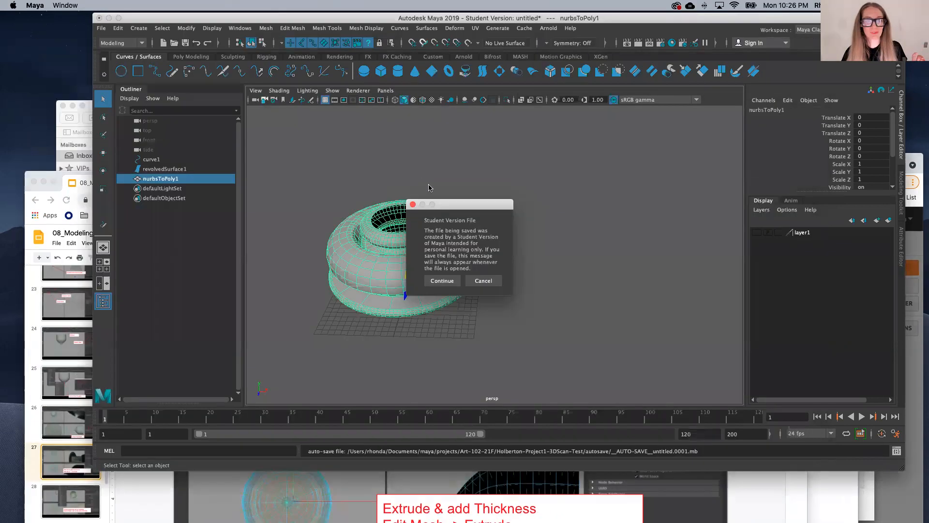
left_click(441, 281)
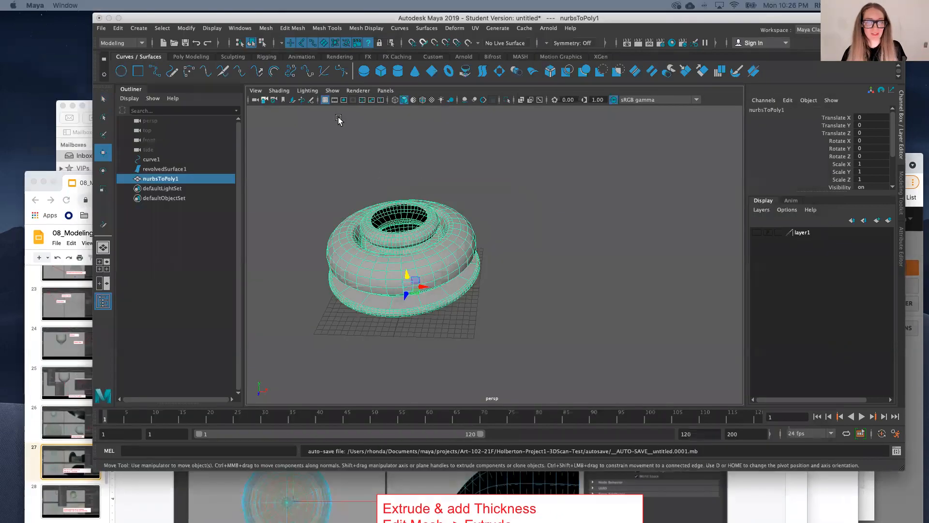
left_click(292, 28)
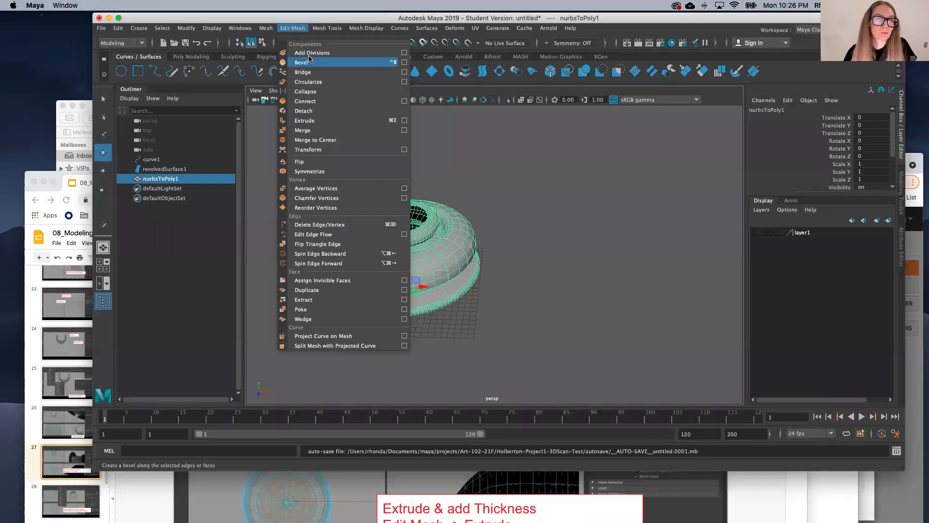
left_click(404, 120)
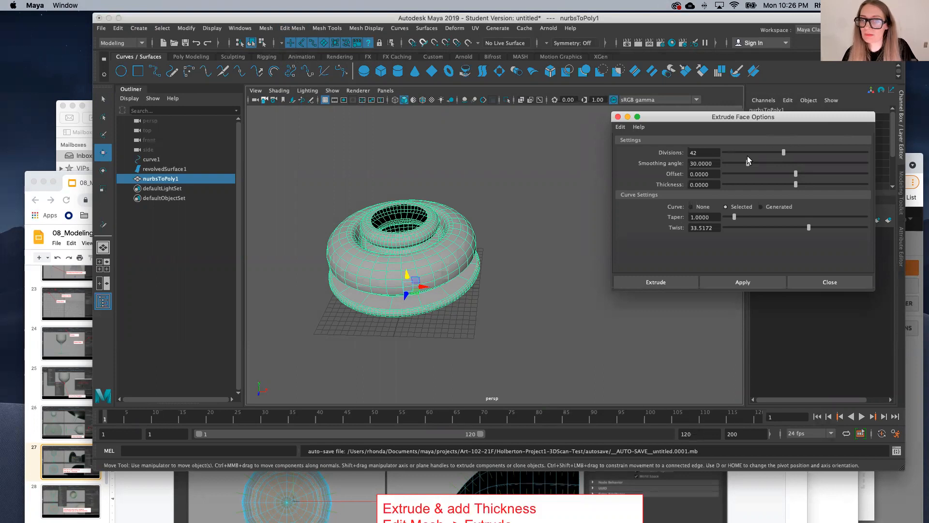
left_click(704, 152)
left_click_drag(704, 151, 652, 148)
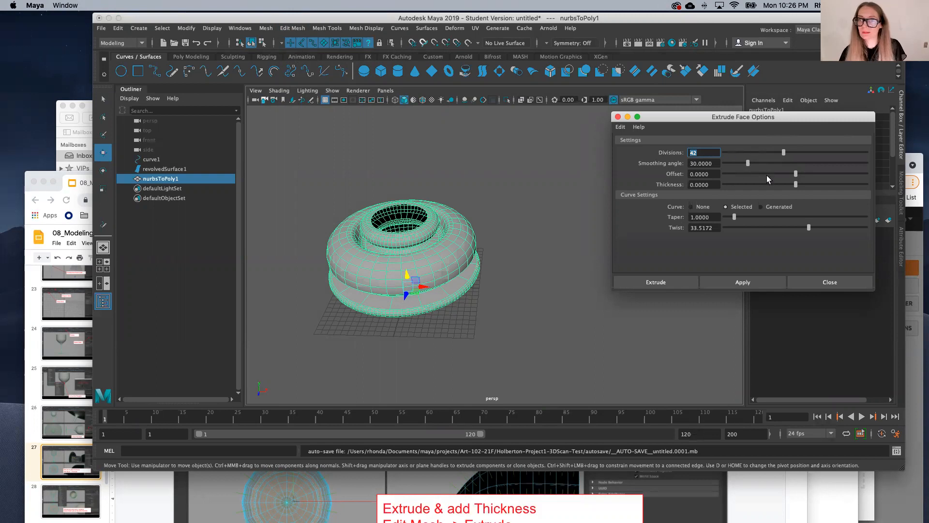
mouse_move(797, 175)
left_mouse_down()
mouse_move(788, 176)
mouse_move(807, 178)
left_mouse_up()
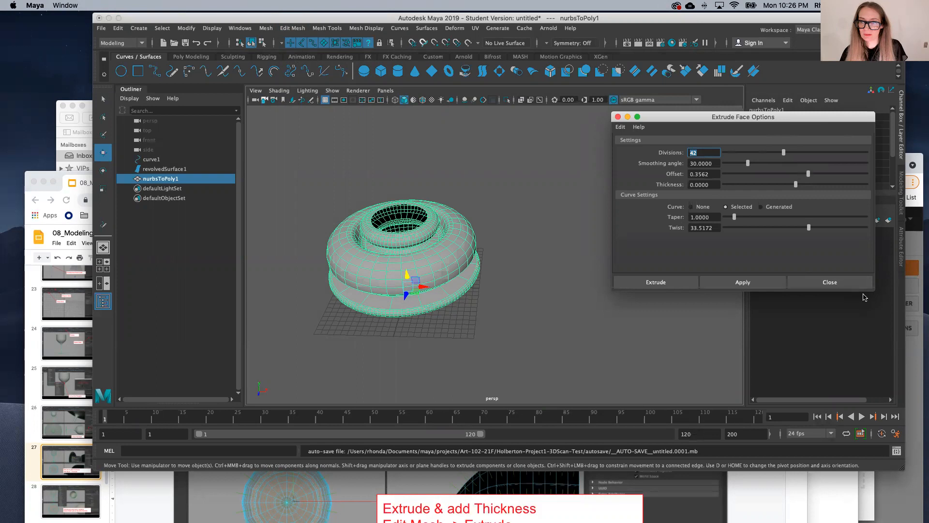
left_click(830, 287)
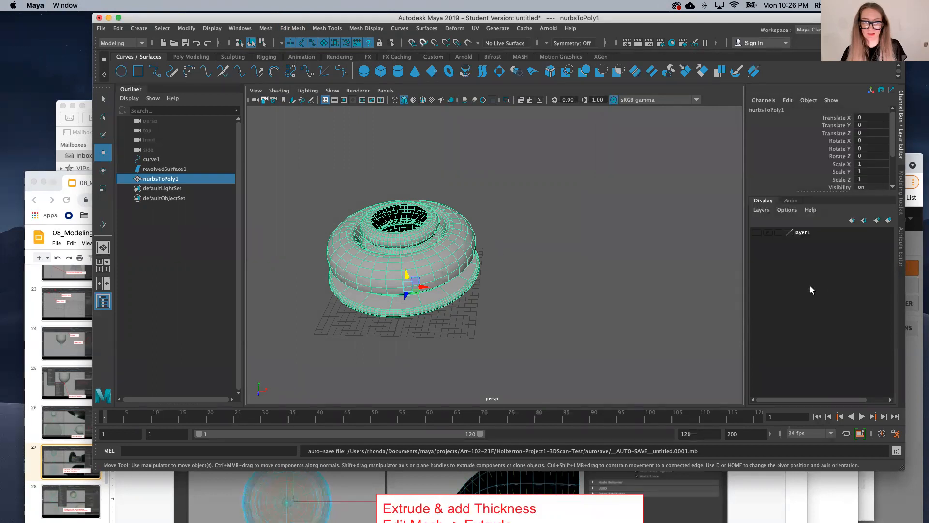
Step: Select all faces of the nurbsToPoly1 mesh and extrude them with a thickness of 0.1
right_click(438, 246)
right_click_drag(437, 249, 437, 274)
left_click_drag(329, 177, 508, 356)
left_click_drag(277, 168, 516, 356)
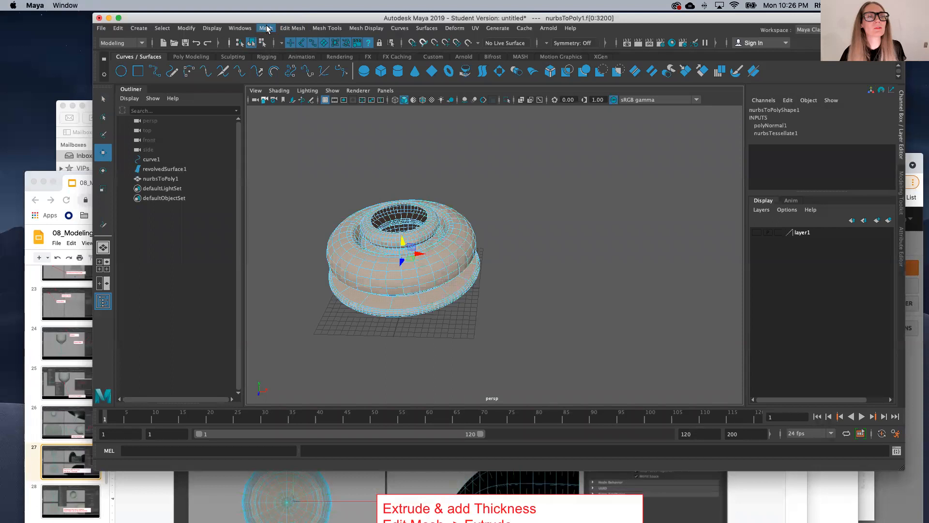
left_click(266, 29)
mouse_move(292, 28)
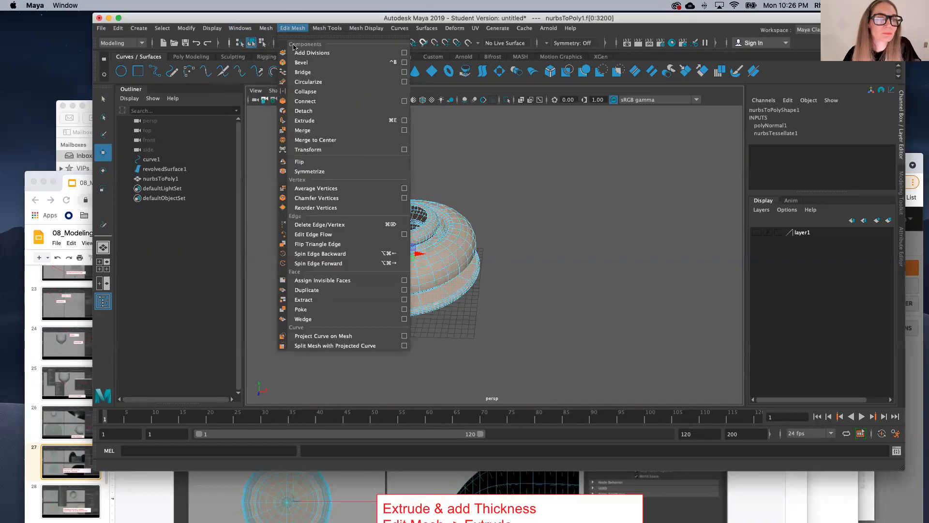
left_click(304, 120)
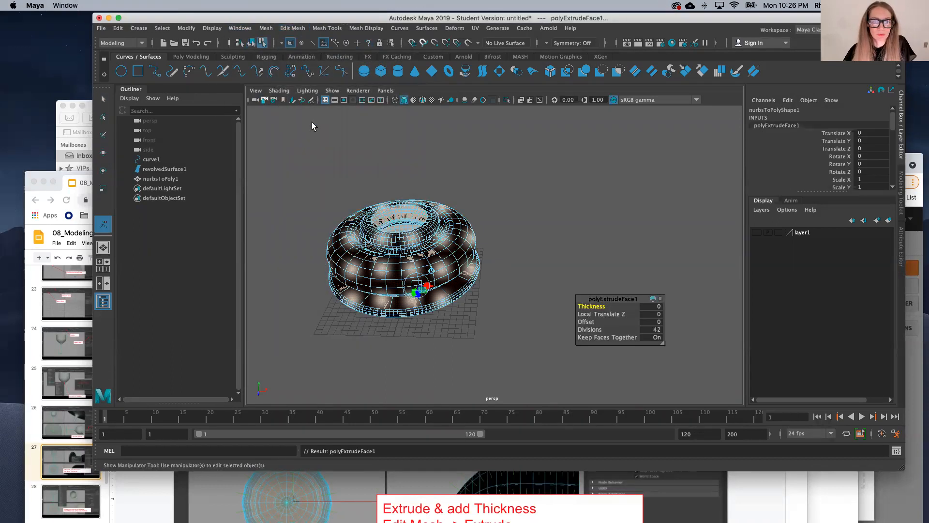
left_click_drag(599, 307, 599, 307)
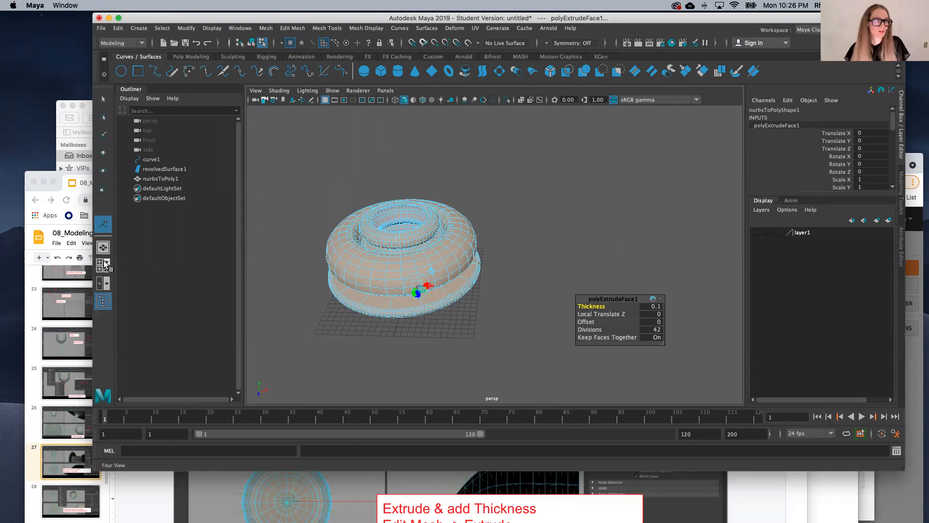
Step: Show front and perspective views side by side and examine the extruded wall up close in wireframe in the front view
left_click(107, 283)
scroll(357, 332, "down", 4)
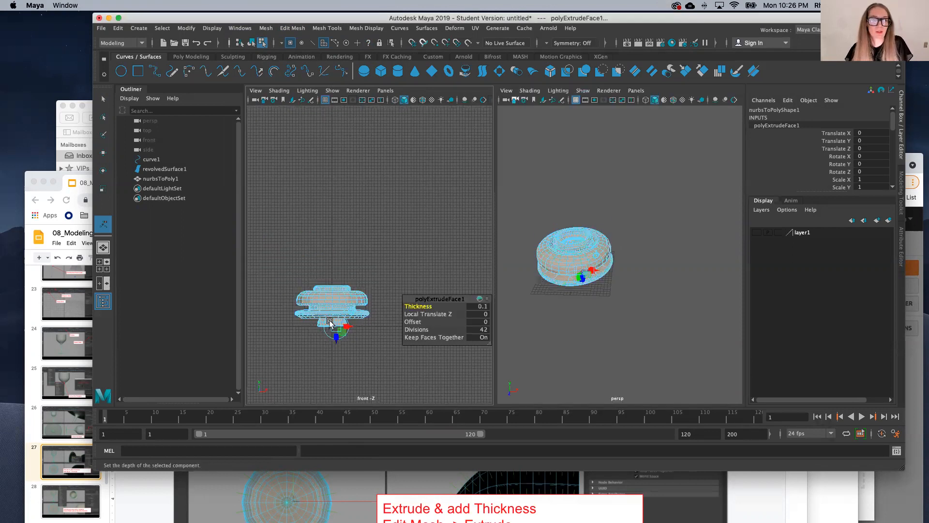
scroll(329, 319, "up", 10)
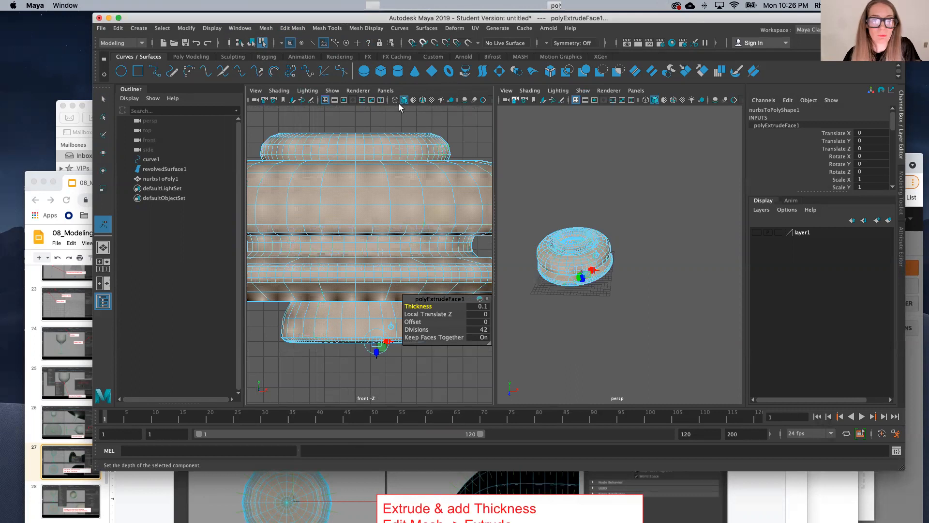
left_click(395, 99)
scroll(375, 223, "down", 3)
scroll(379, 156, "up", 10)
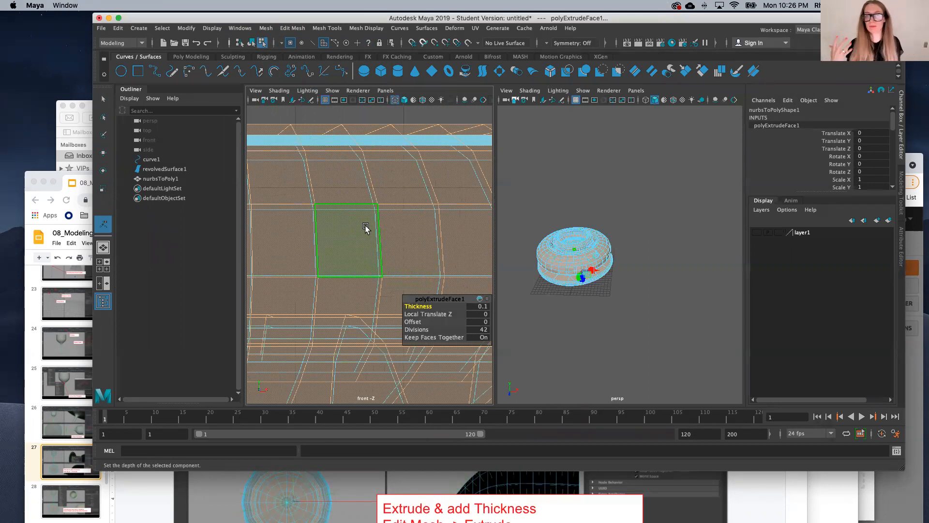
scroll(367, 223, "down", 10)
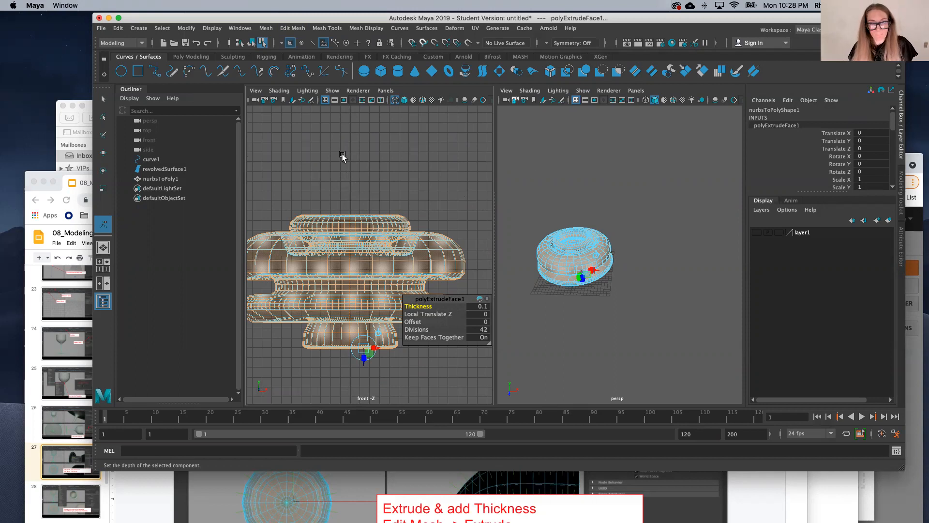
Step: Switch to the 08_ModelingTips_Normals slides in Chrome and review slides 30 to 34 on wall thickness, smoothing, reducing polygons, and render and material settings
left_click(140, 501)
scroll(86, 479, "down", 5)
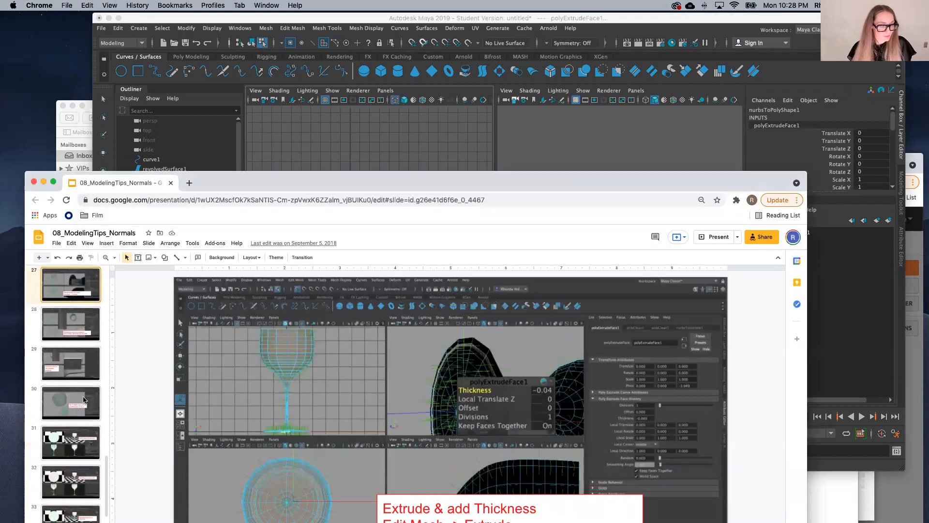
left_click(73, 406)
left_click_drag(288, 186, 292, 26)
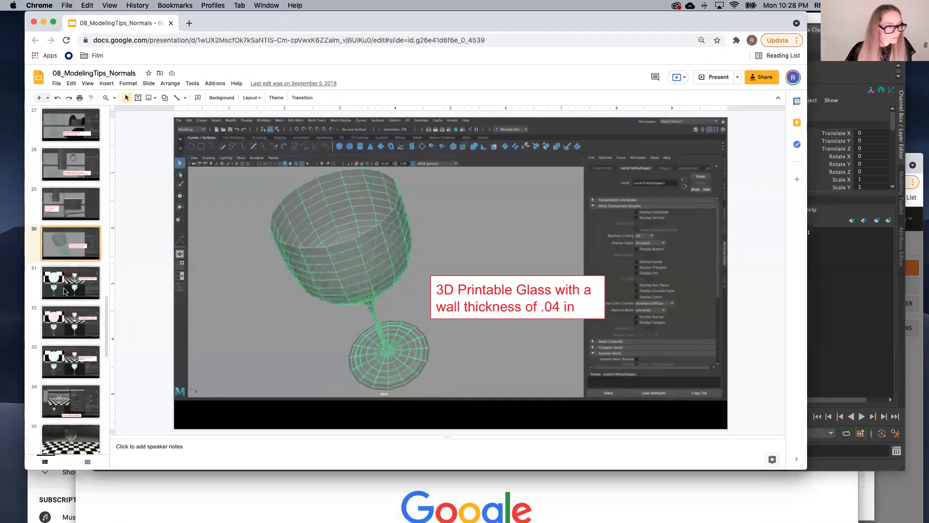
left_click(65, 291)
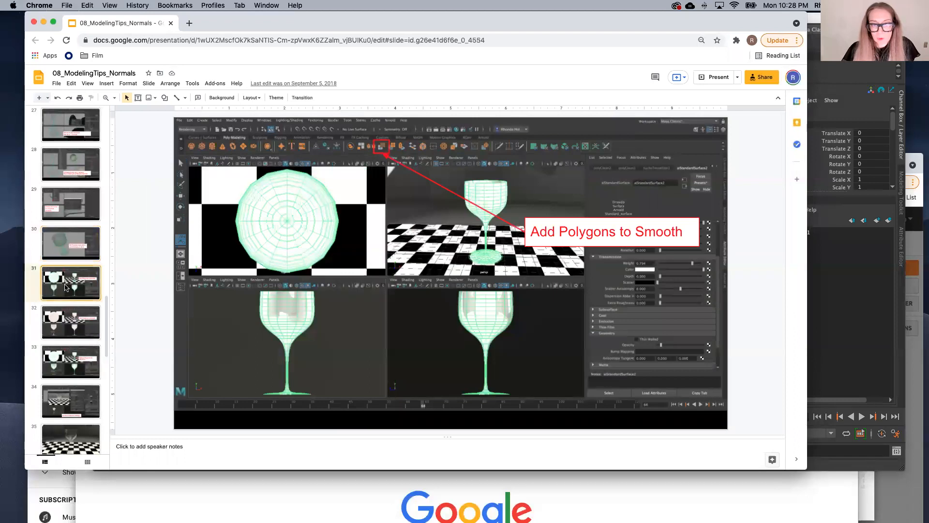
left_click(61, 326)
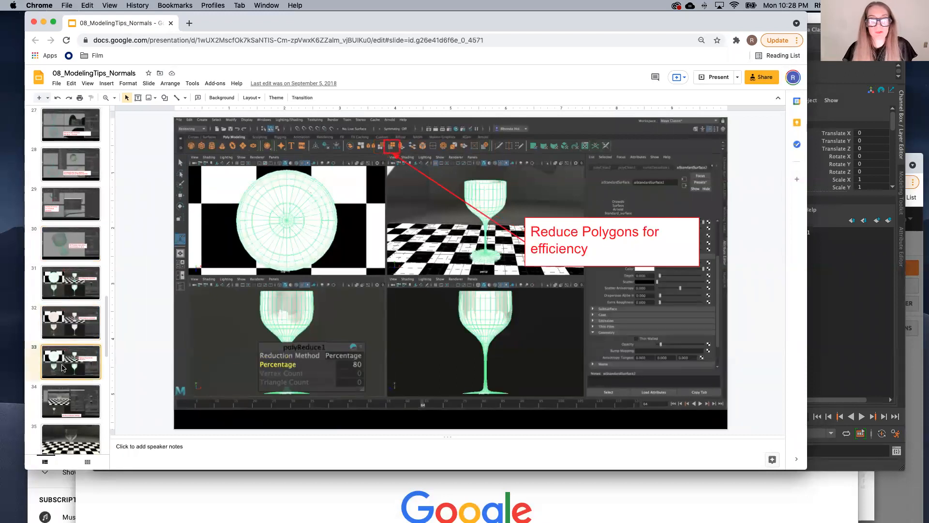
left_click(66, 401)
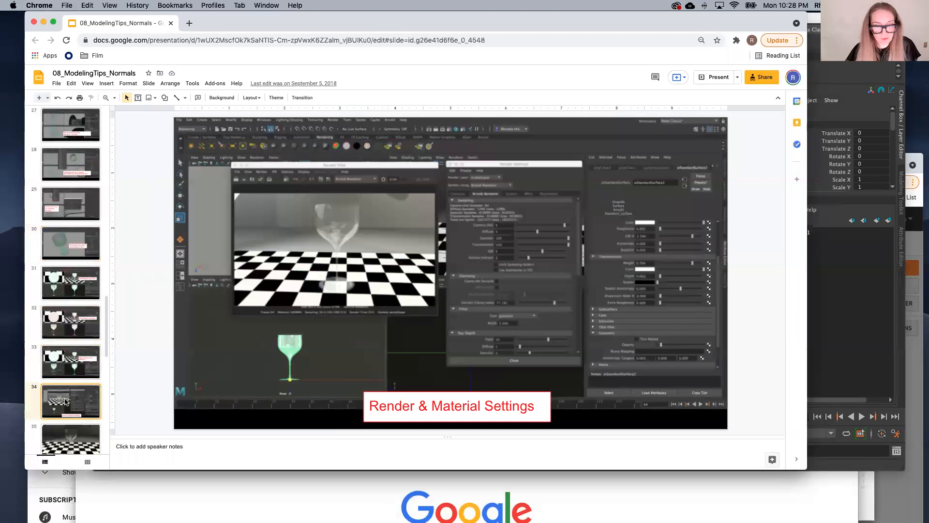
Step: View slide 37 on creating a poly cylinder and the slide 36 title for Extrude Along Path & Copy Special
scroll(54, 367, "down", 5)
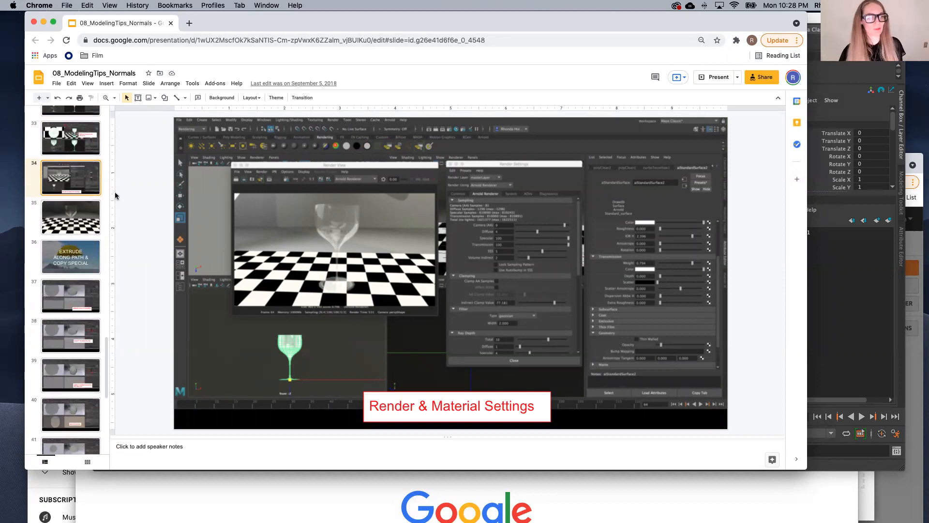
left_click(71, 300)
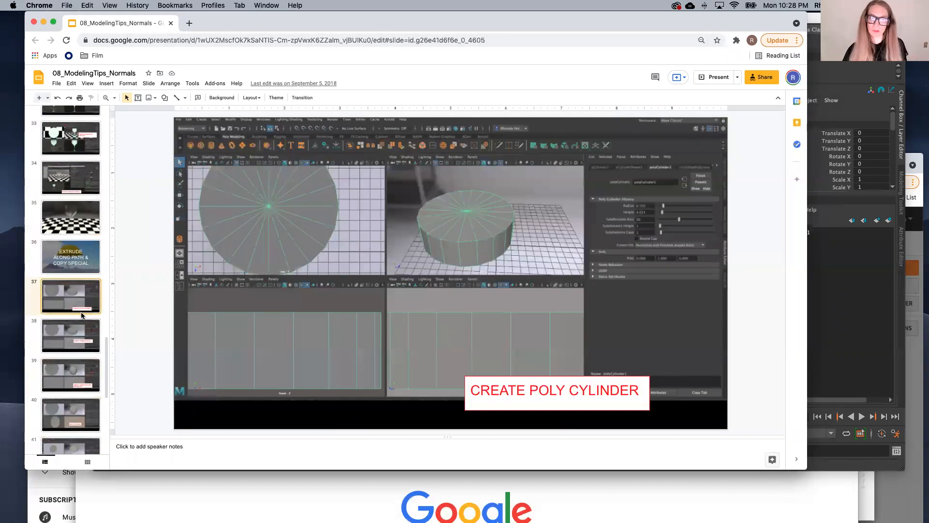
scroll(76, 310, "down", 3)
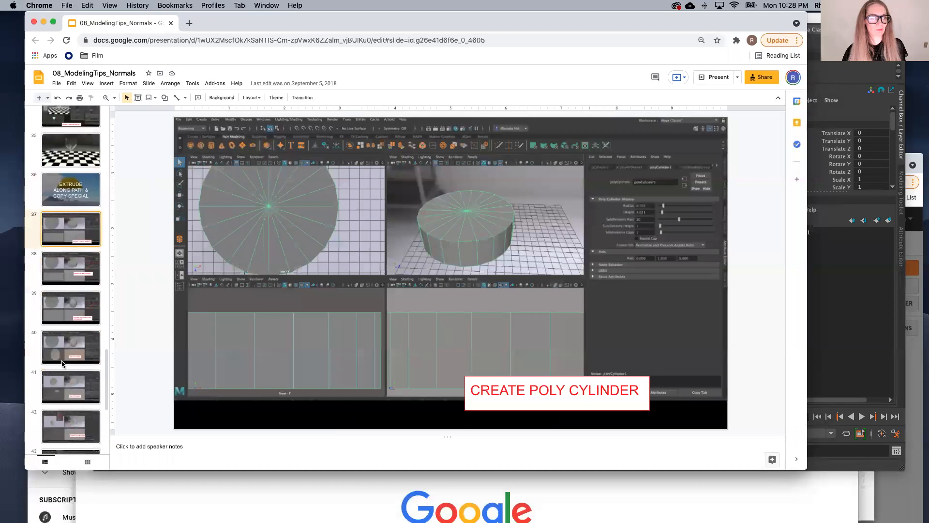
left_click(69, 186)
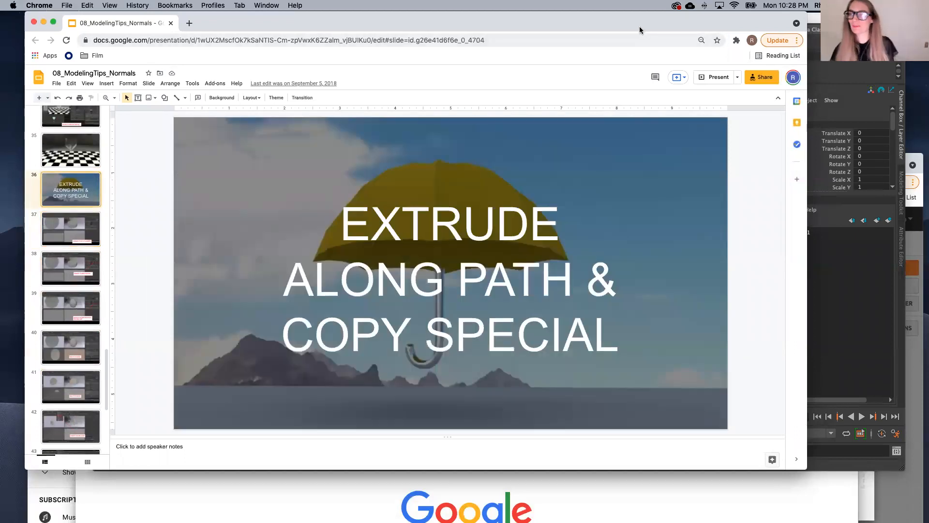
Step: Switch back to Maya, return the nurbsToPoly1 mesh to object mode, and move it away from the origin to Translate X -43.693
left_click_drag(639, 30, 599, 291)
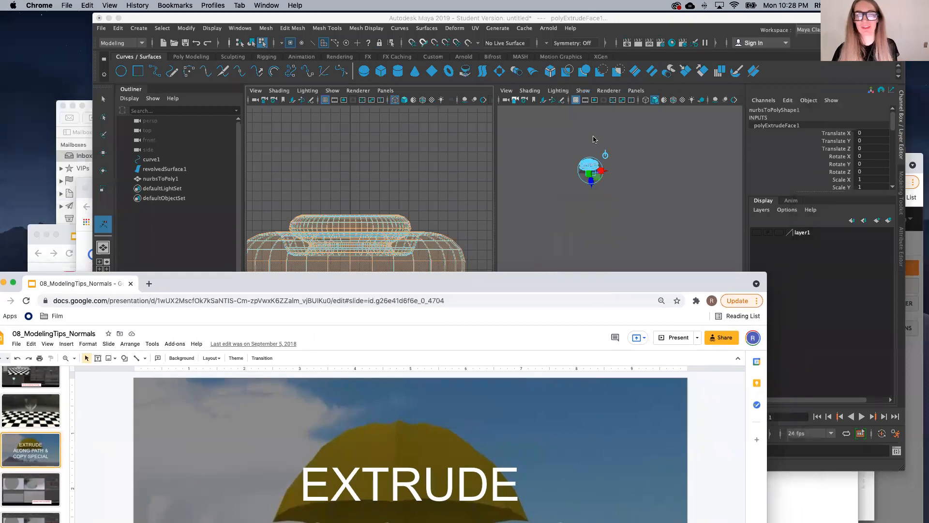
left_click(583, 163)
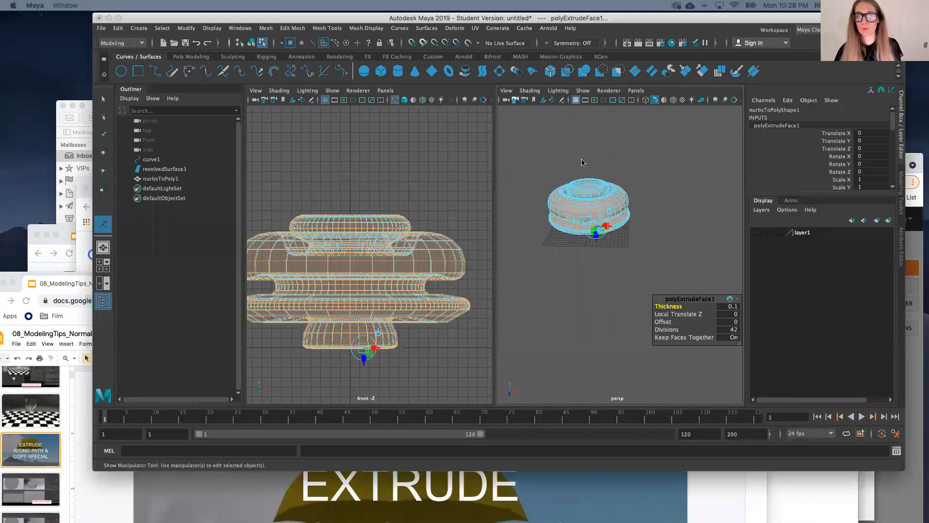
right_click(582, 161)
left_click(630, 146)
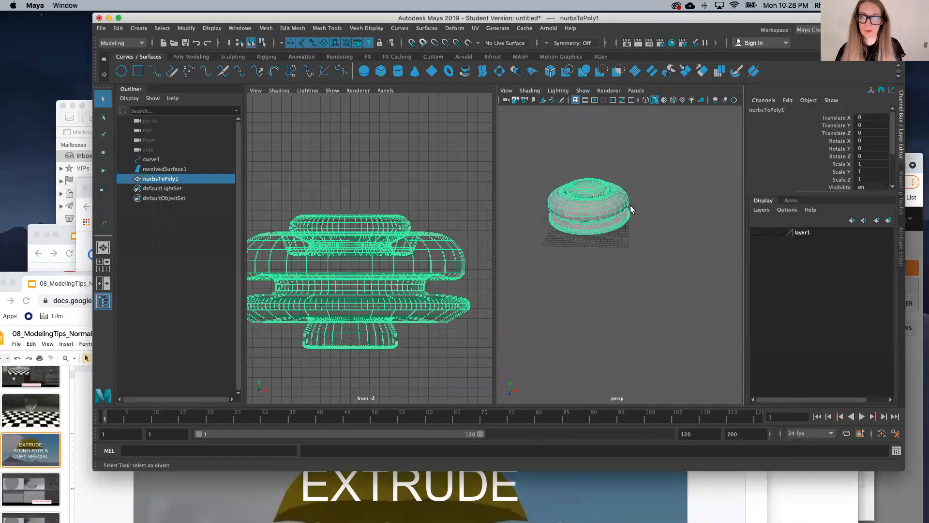
scroll(357, 291, "down", 5)
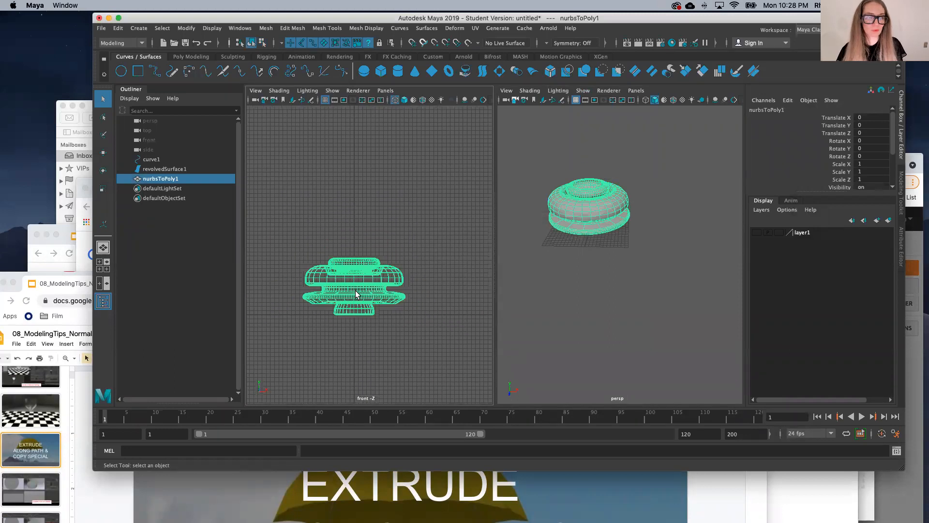
key("w")
left_click_drag(369, 315, 189, 319)
Step: Create a polygon cylinder near the centre of the grid with a radius of about 2.68 and a height of about 2.41
scroll(596, 252, "up", 10)
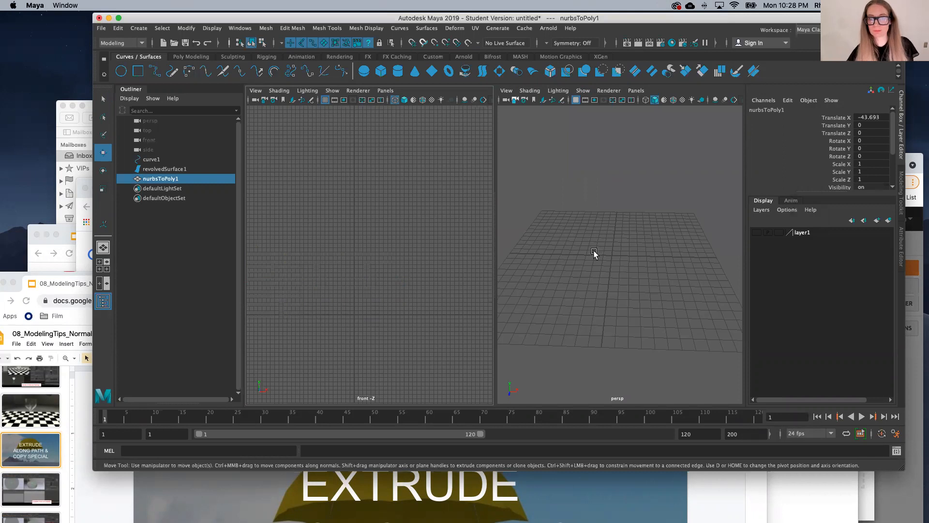
left_click(187, 57)
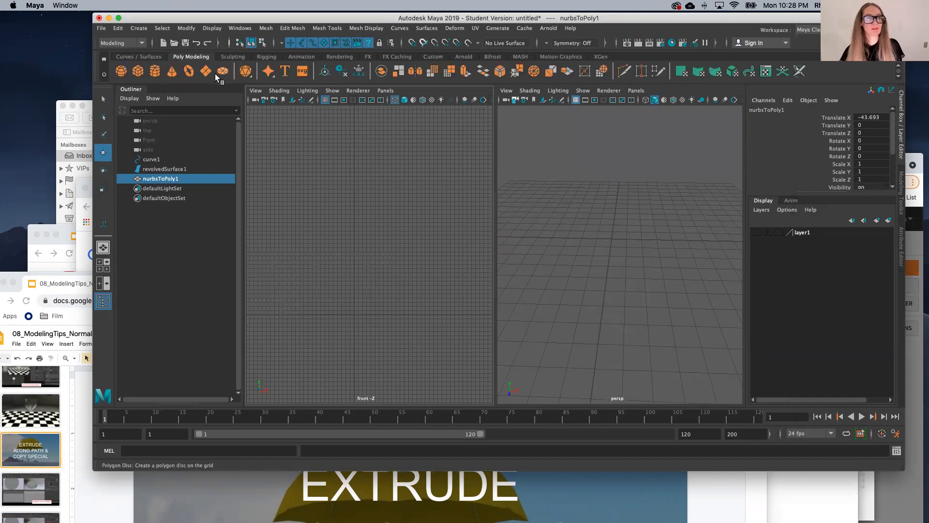
left_click(121, 71)
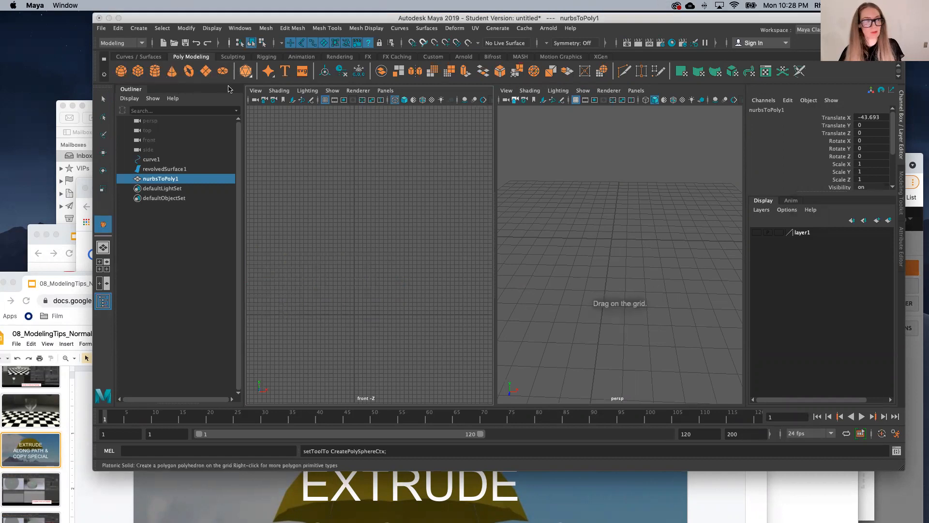
left_click(588, 275)
mouse_move(595, 242)
left_mouse_down()
mouse_move(621, 262)
mouse_move(619, 205)
left_mouse_up()
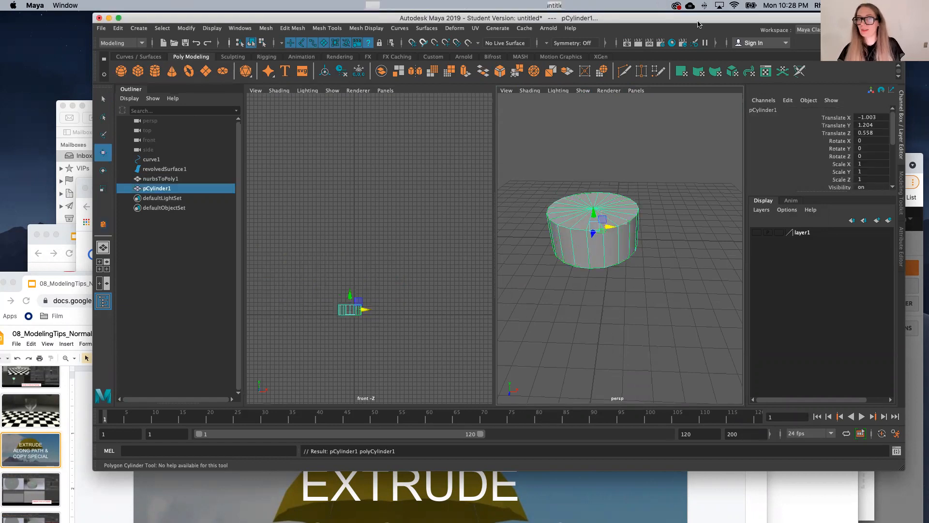
Step: Set the new cylinder's Subdivisions Axis to 8
left_click_drag(697, 22, 636, 51)
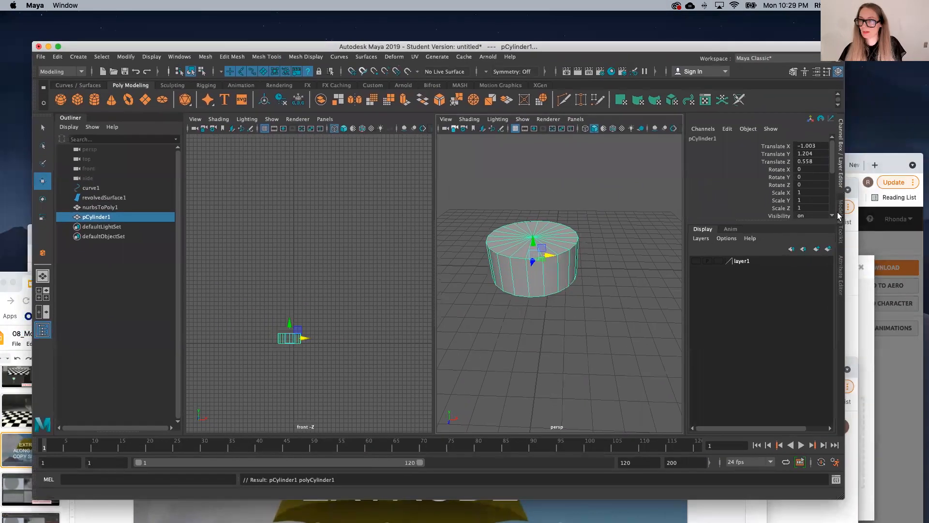
left_click(842, 271)
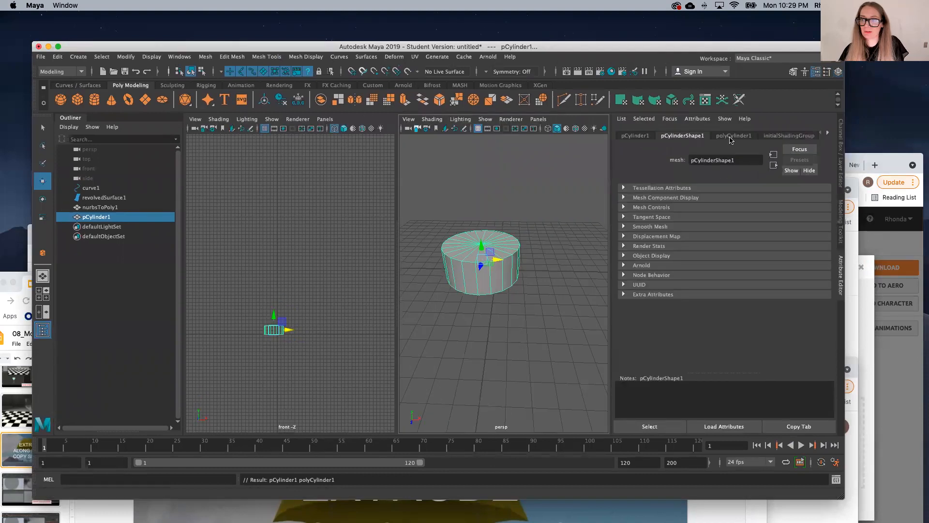
left_click(730, 136)
left_click_drag(769, 225, 742, 226)
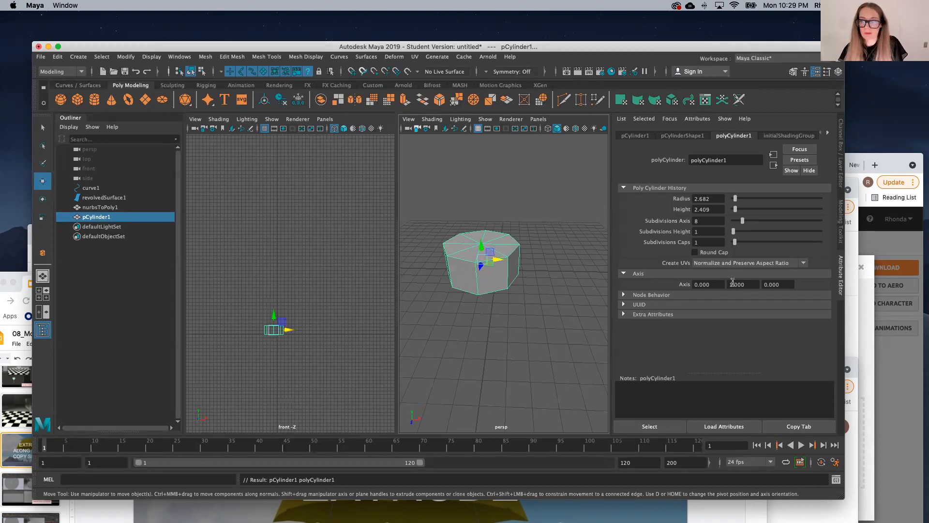
Step: Give the cylinder round caps with 7 cap subdivisions, and delete every face below the top dome
left_click(695, 252)
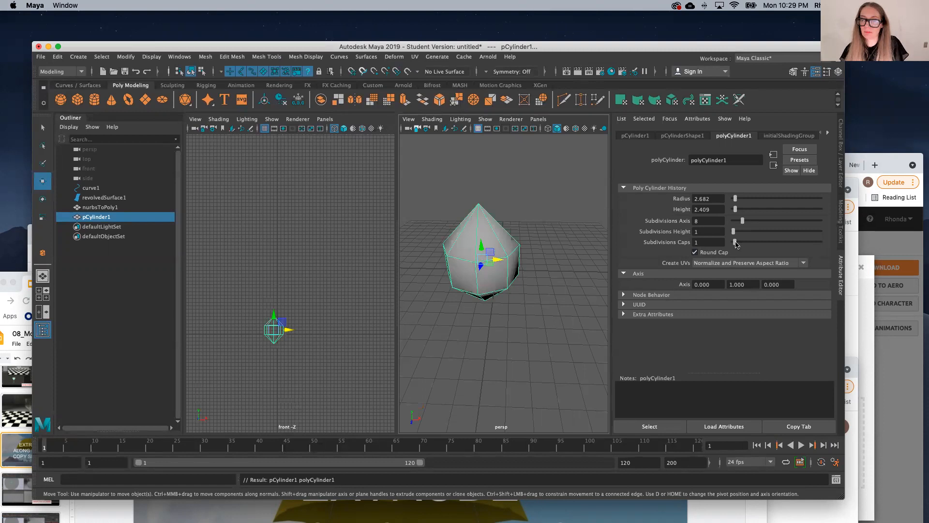
left_click_drag(735, 242, 745, 247)
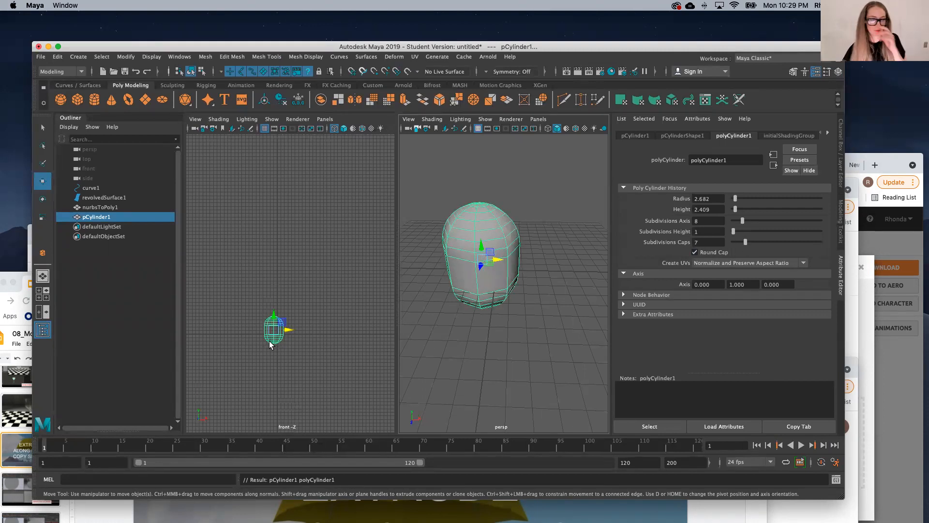
key("f")
right_click_drag(327, 246, 326, 272)
left_click_drag(230, 292, 387, 401)
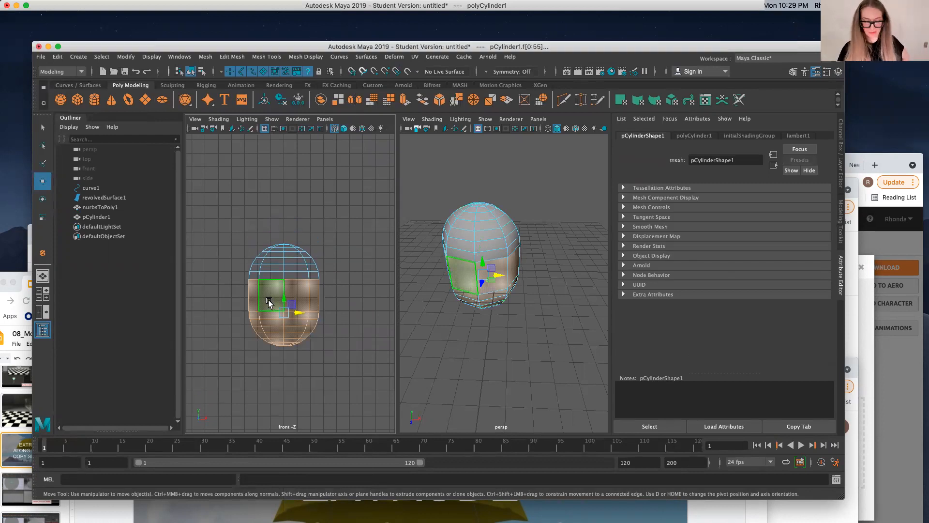
key("Delete")
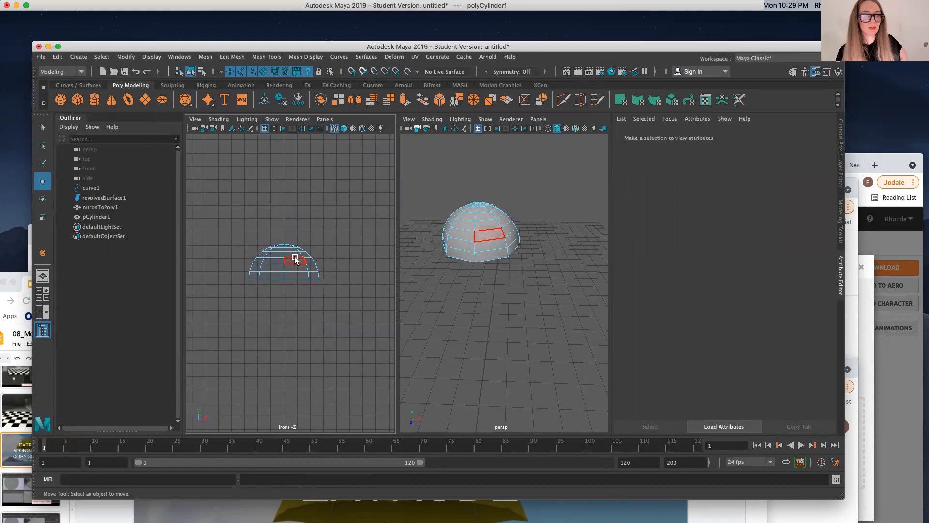
Step: Try to delete most of the dome's faces through a front-view selection so that only one segment is left
left_click_drag(222, 217, 286, 323)
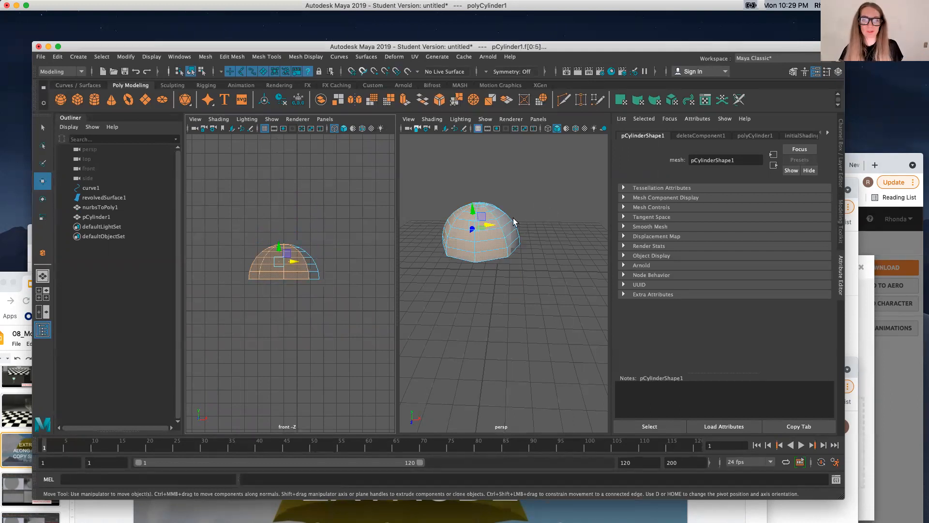
key("super+space")
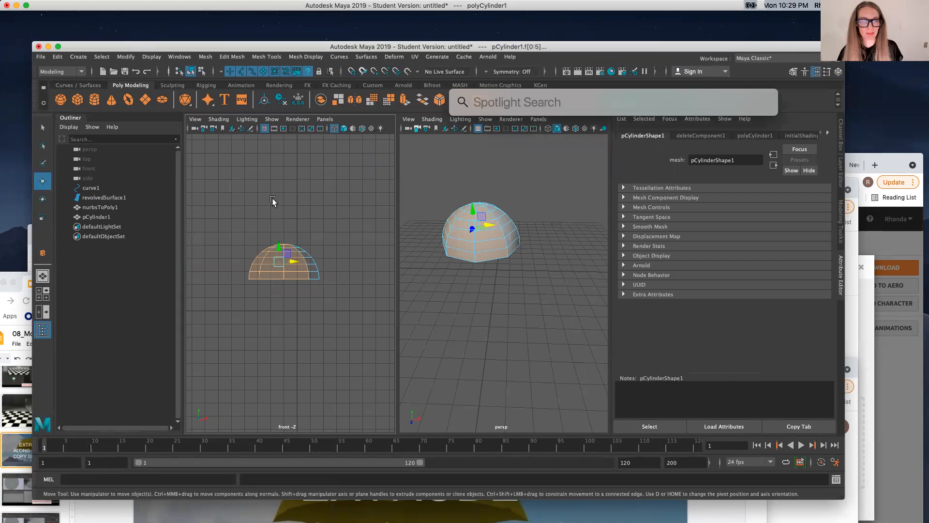
left_click(292, 193)
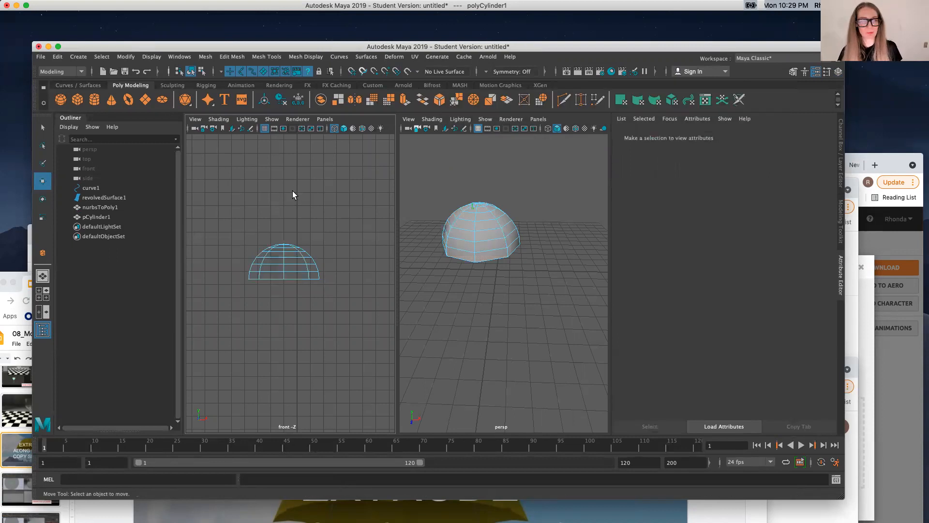
left_click_drag(228, 212, 289, 326)
key("Delete")
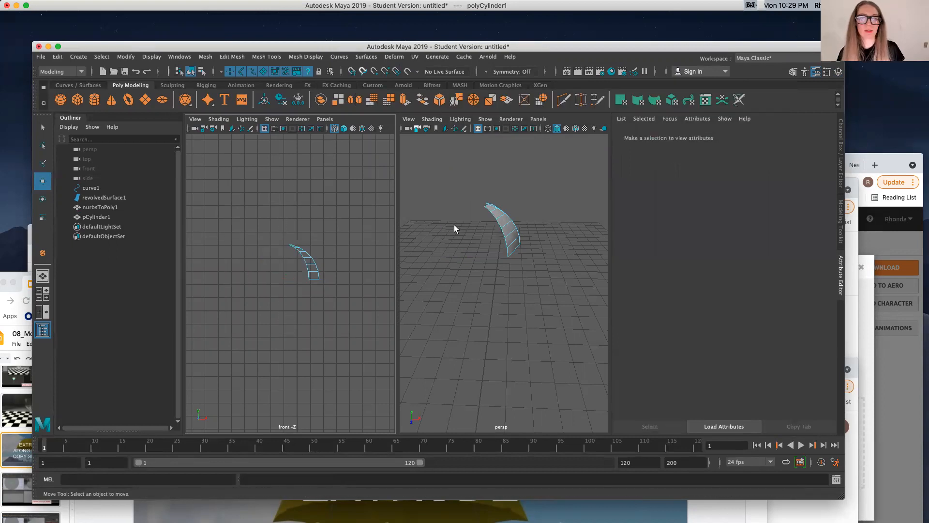
scroll(454, 224, "down", 5)
scroll(453, 220, "up", 10)
scroll(494, 209, "down", 8)
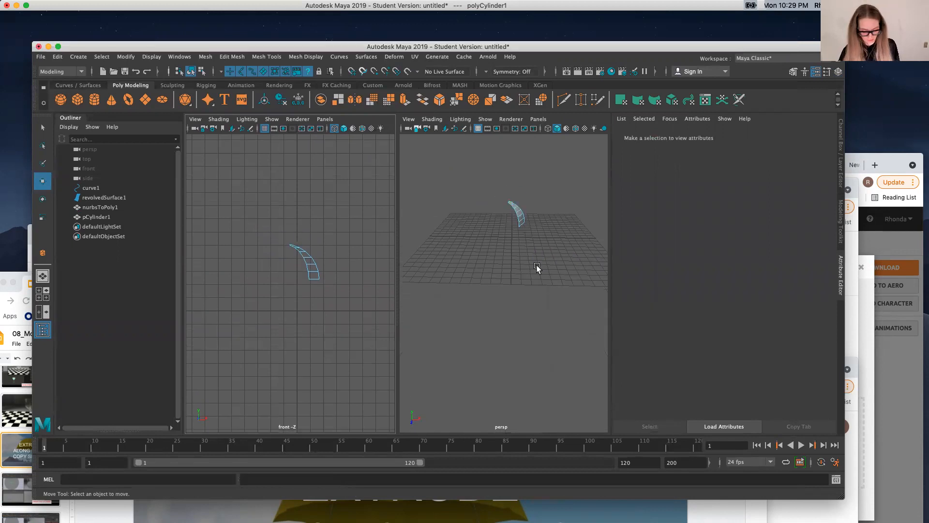
left_click_drag(533, 260, 465, 272, "alt")
left_click_drag(480, 206, 503, 247)
key("f")
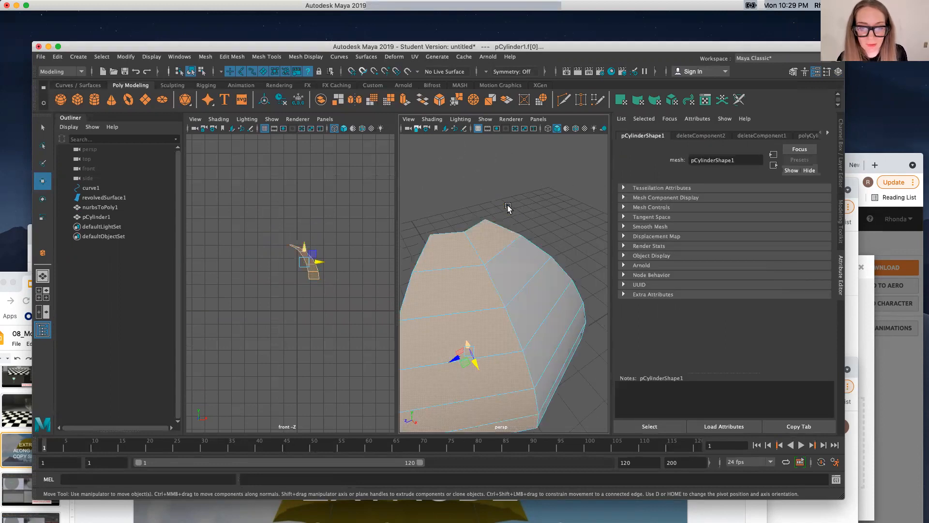
Step: Undo the face deletion to restore the full dome, and clear the selection
key("super+z")
key("super+z")
scroll(504, 222, "down", 10)
scroll(503, 222, "up", 10)
left_click(474, 182)
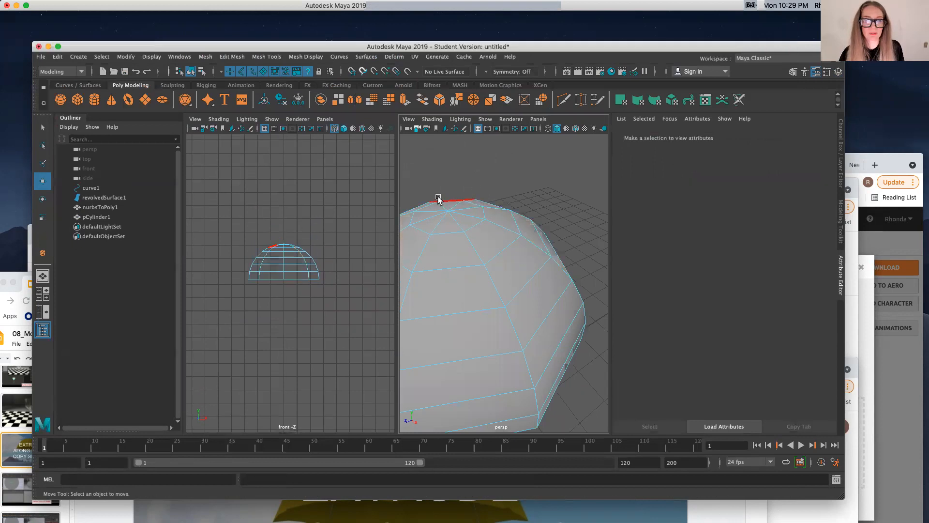
Step: View the dome from above in perspective and delete the faces making up about half of it
scroll(448, 185, "down", 10)
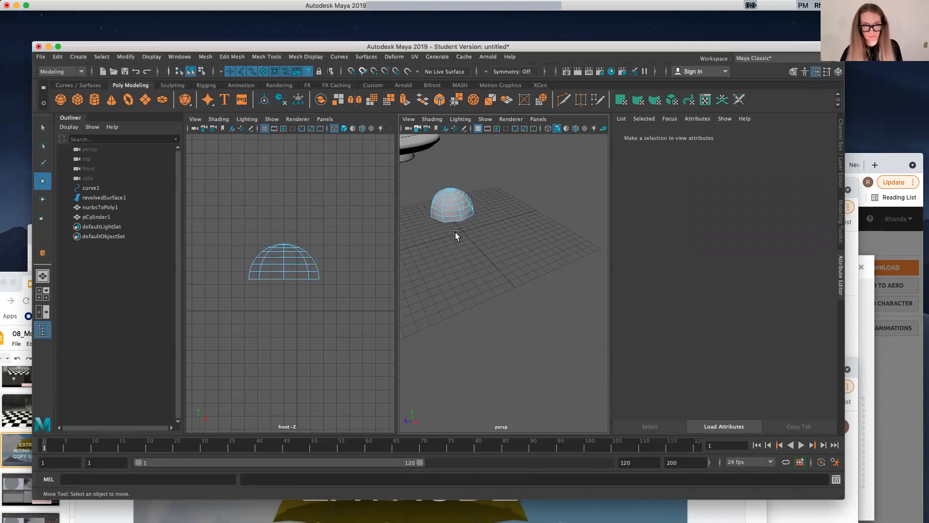
left_click_drag(455, 232, 556, 262, "alt")
left_click_drag(467, 277, 441, 310)
key("Delete")
key("f")
left_click_drag(449, 263, 509, 361)
key("Delete")
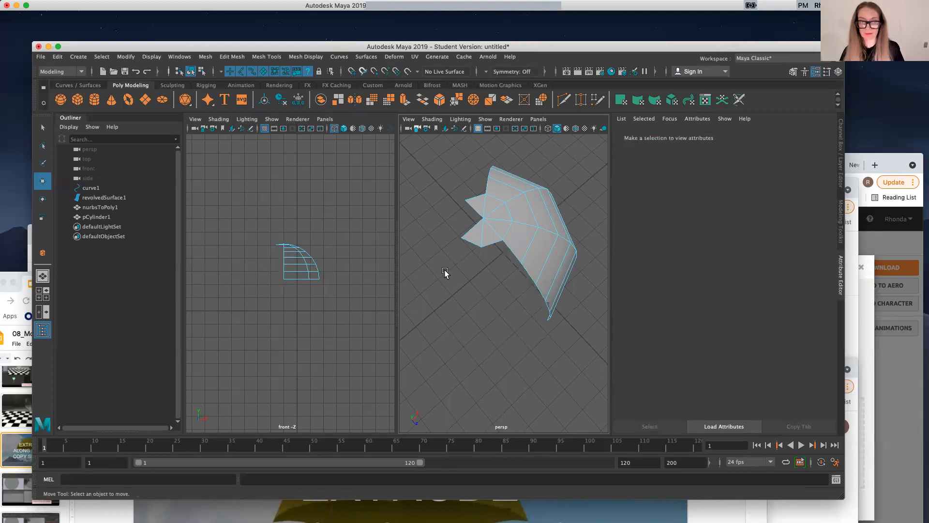
Step: Delete the stray cap triangle and the adjoining upper panels, keeping only a single wedge-shaped segment of the dome
left_click(479, 215)
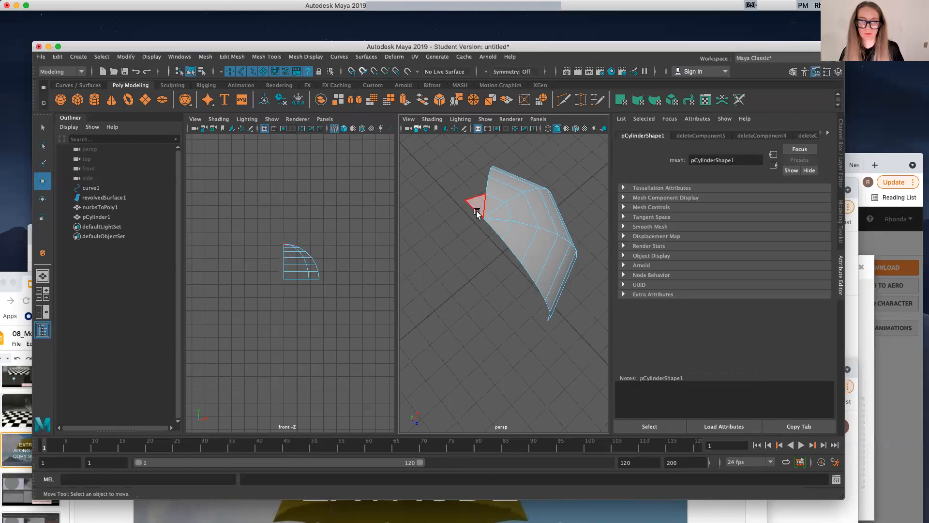
key("Delete")
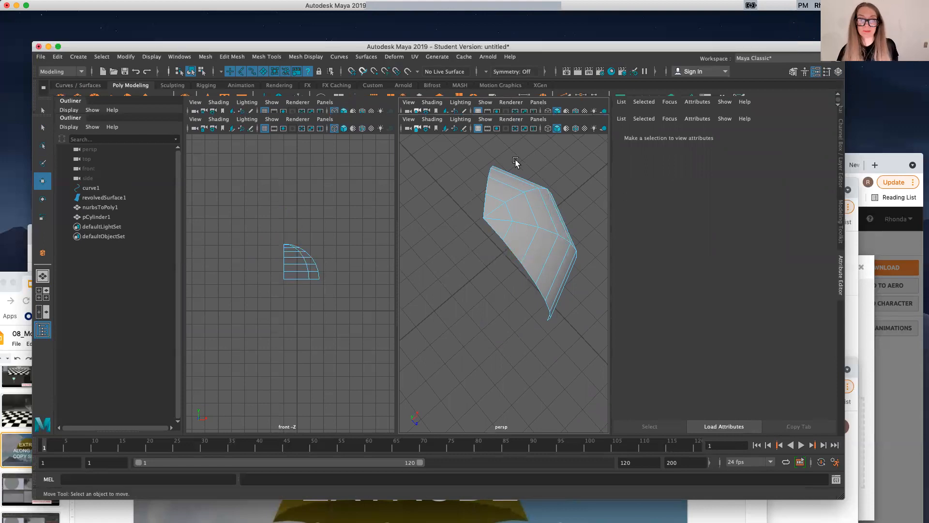
left_click_drag(446, 141, 566, 211)
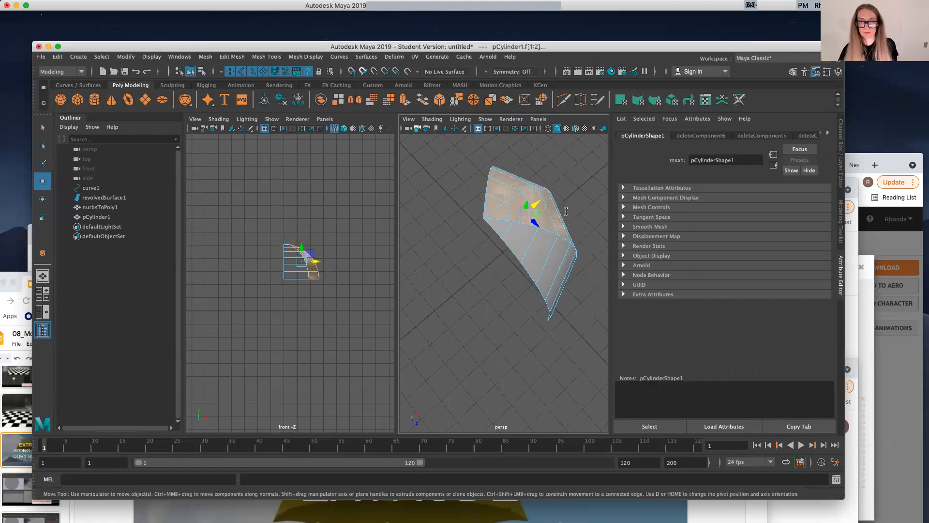
key("Delete")
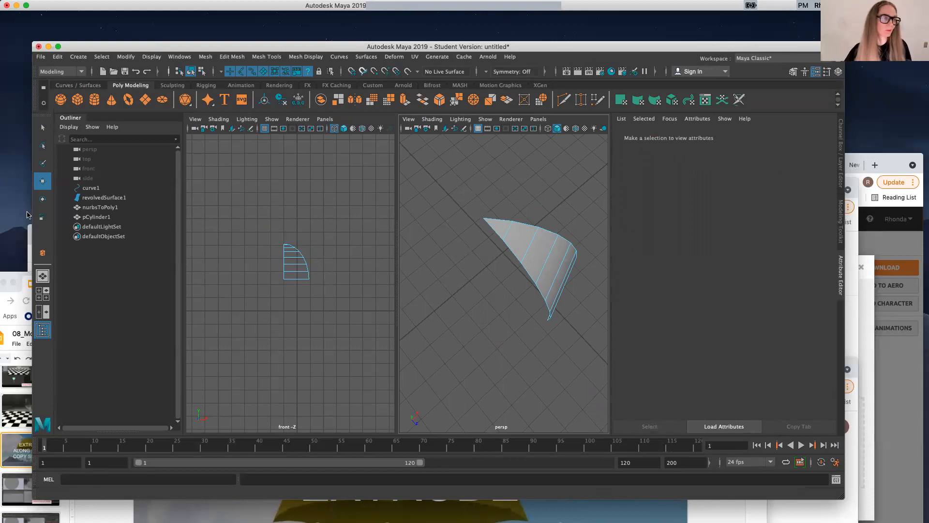
Step: Show the perspective view alone, turn it to face the outside of the wedge, and return the mesh to object mode
left_click(42, 279)
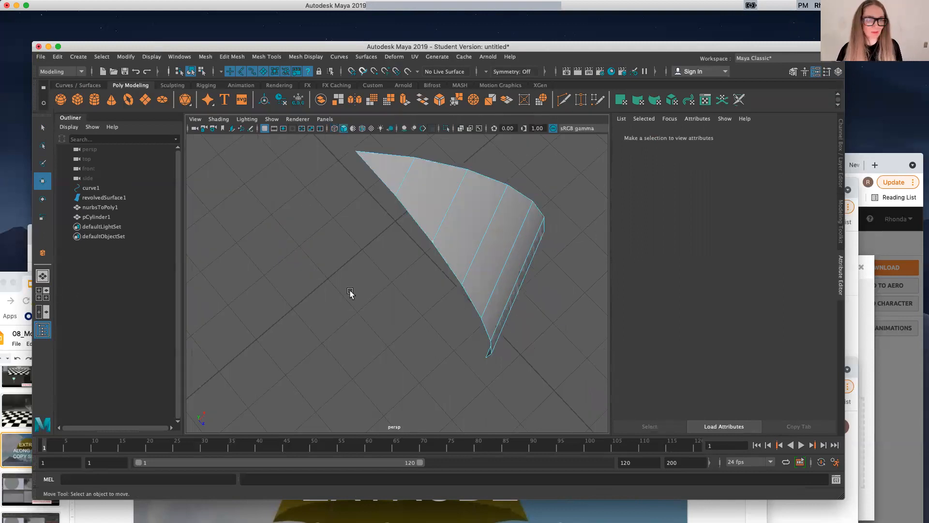
scroll(366, 285, "down", 10)
scroll(367, 286, "up", 5)
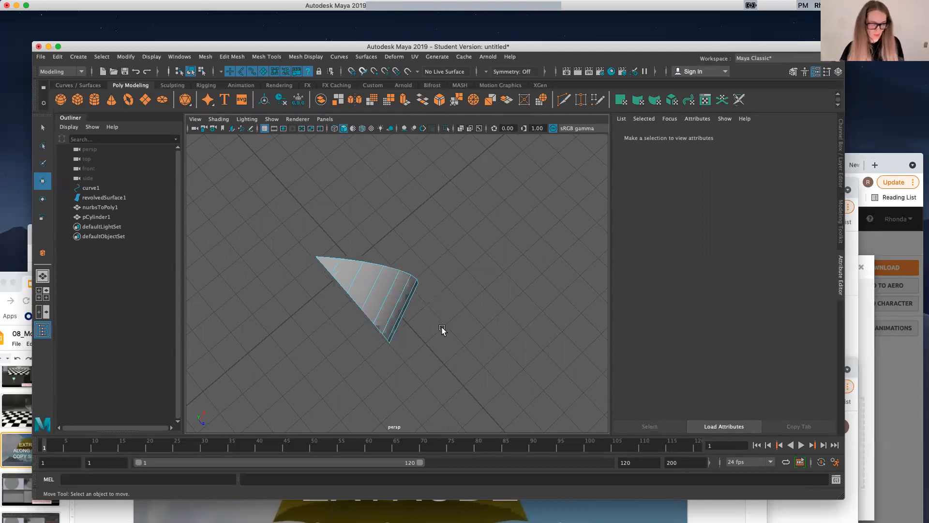
scroll(491, 329, "down", 3)
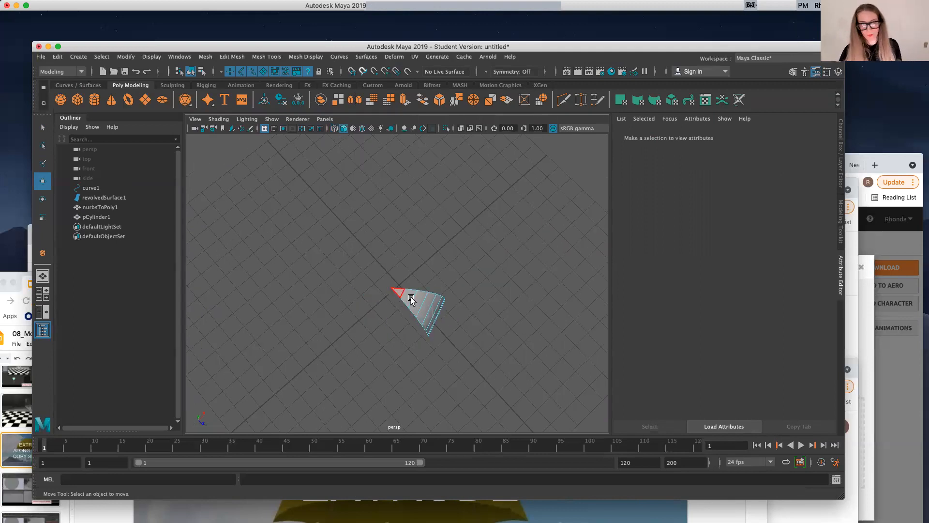
mouse_move(501, 337)
middle_mouse_down("alt")
mouse_move(487, 337)
mouse_move(503, 335)
middle_mouse_up("alt")
scroll(504, 335, "down", 5)
scroll(507, 331, "up", 5)
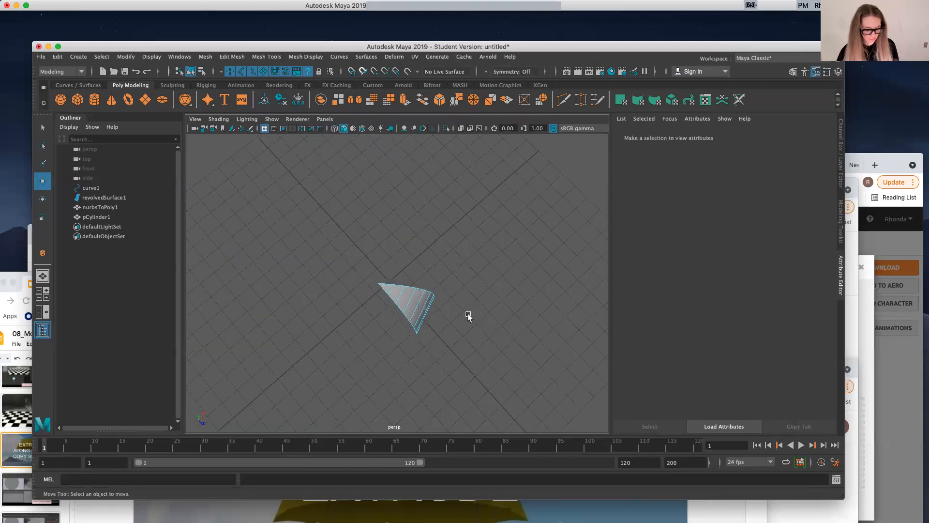
left_click_drag(485, 322, 442, 299, "alt")
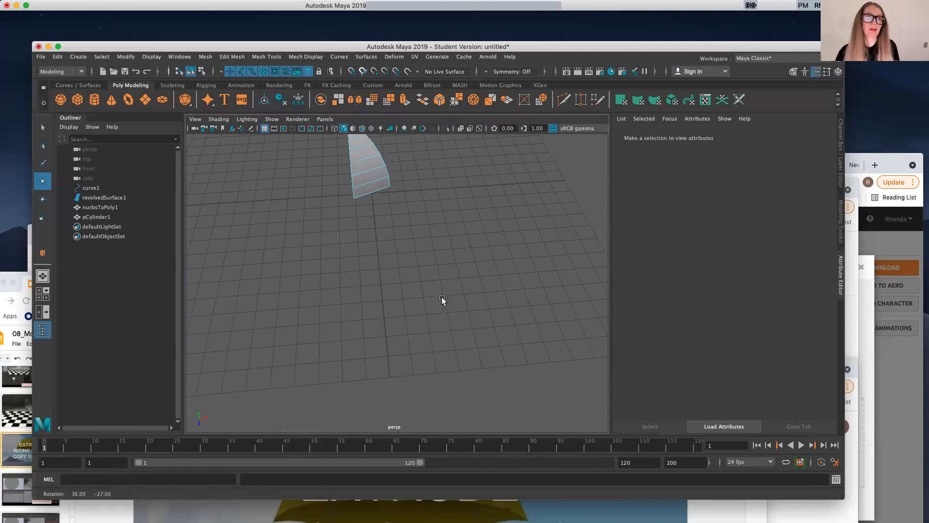
scroll(429, 304, "down", 5)
scroll(403, 224, "up", 5)
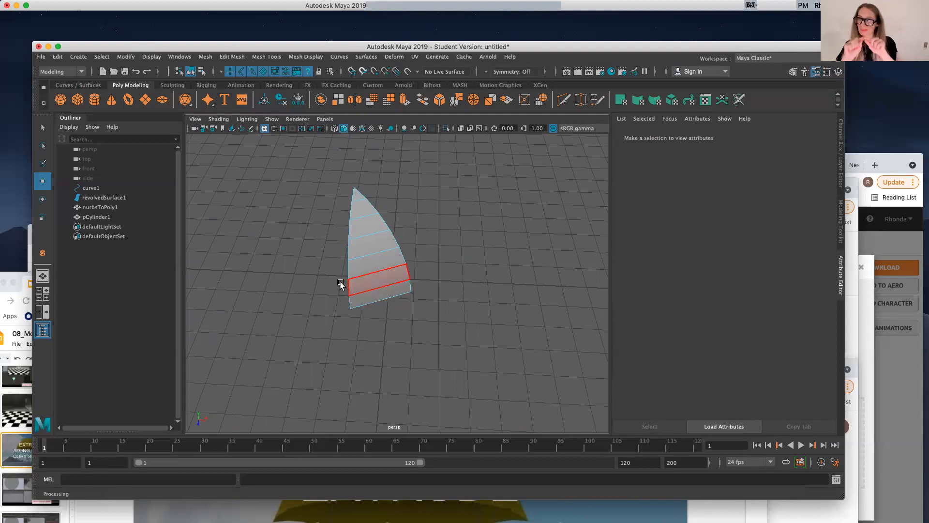
right_click_drag(453, 246, 468, 235)
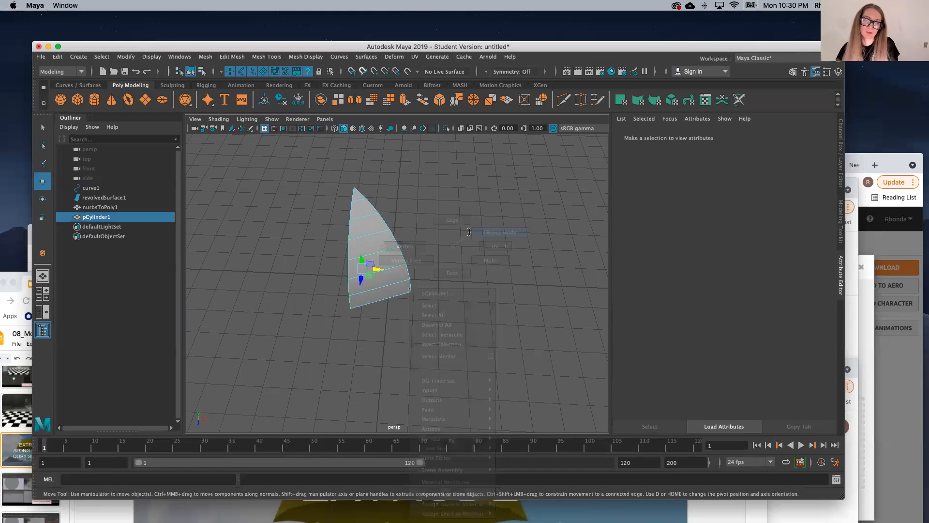
Step: Insert three lengthwise edge loops in the wedge, one down the middle and one halfway to each side
left_click(299, 57)
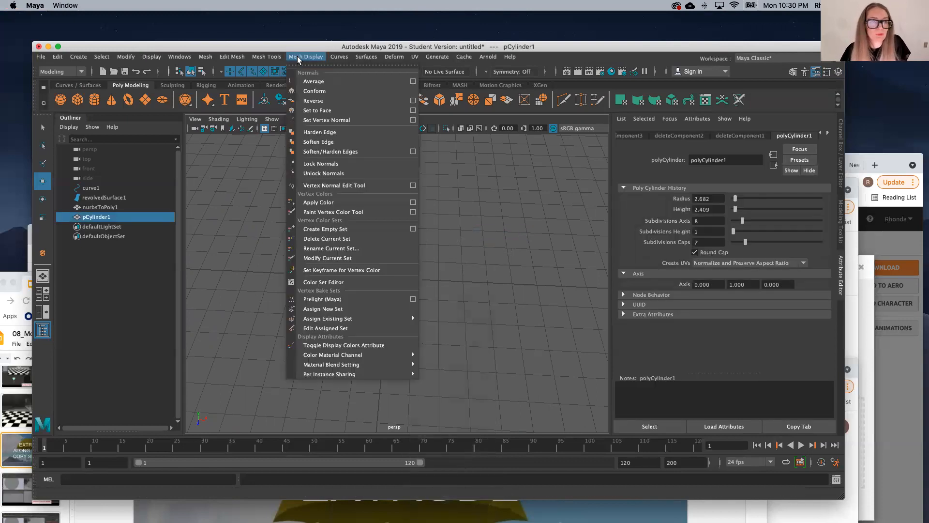
mouse_move(273, 57)
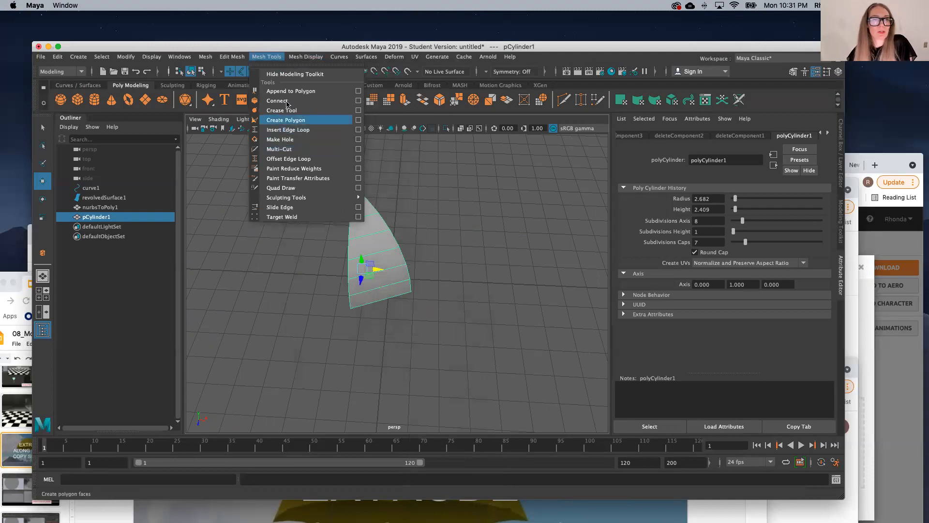
left_click(291, 130)
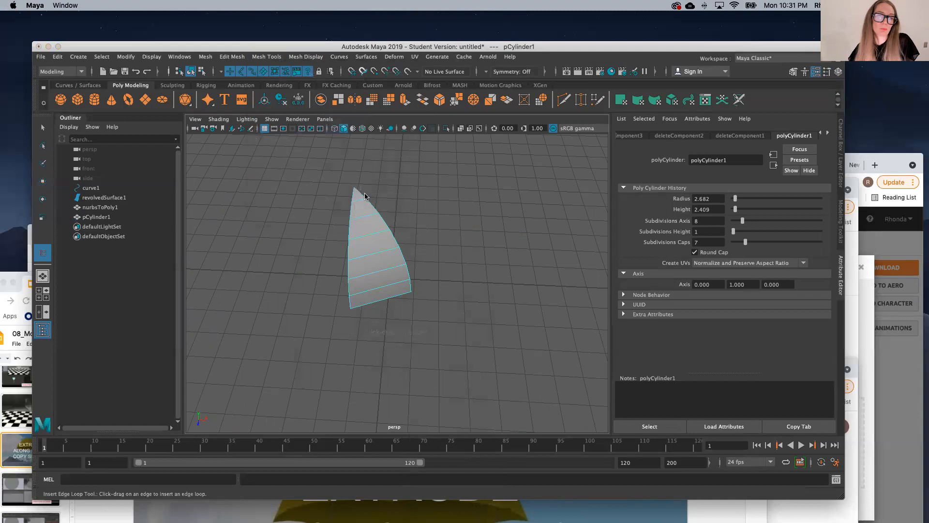
left_click(374, 255)
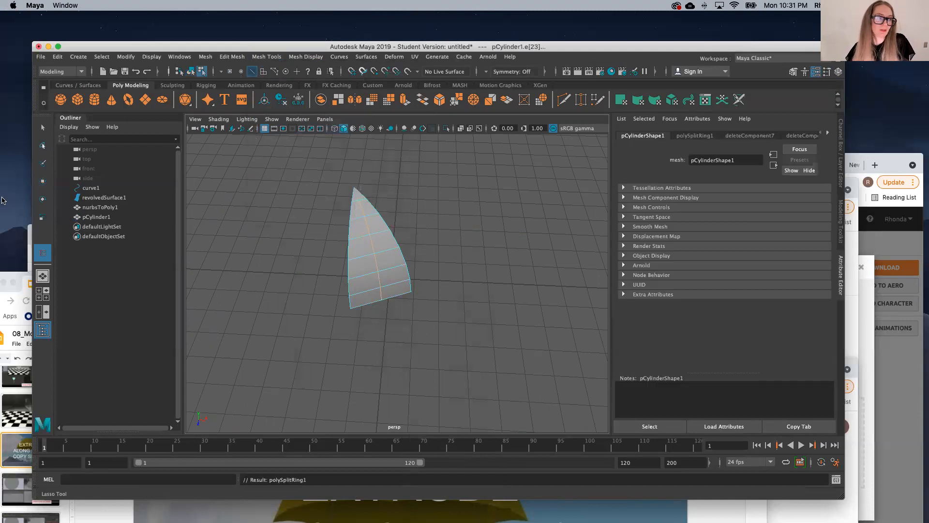
double_click(43, 253)
left_click(50, 120)
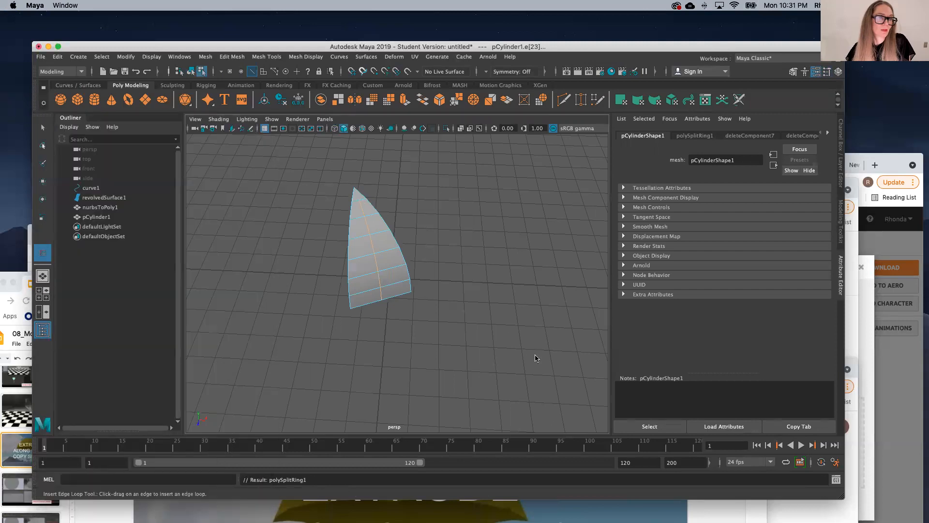
left_click(387, 250)
left_click(361, 256)
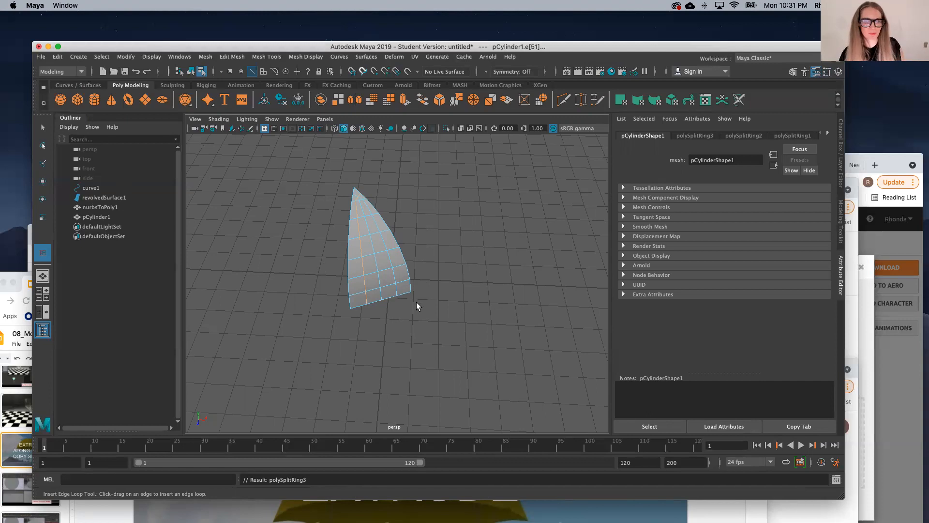
Step: Select the middle vertex on the wedge's lower edge in vertex mode and enable Soft Select
left_click(42, 129)
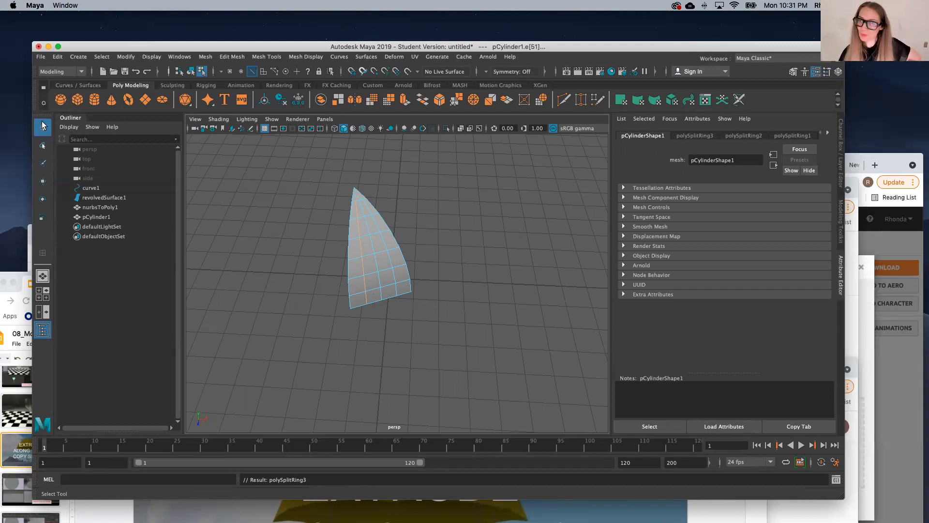
right_click_drag(382, 264, 328, 248)
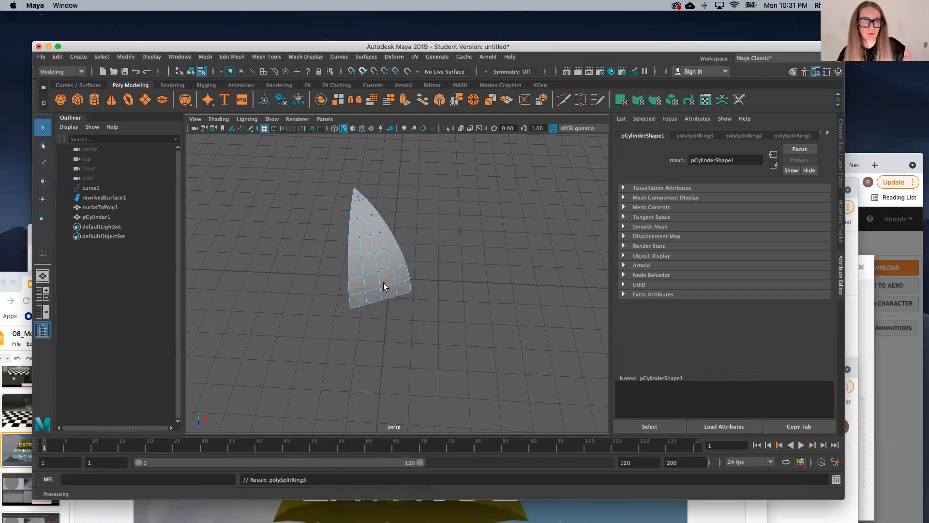
left_click(383, 300)
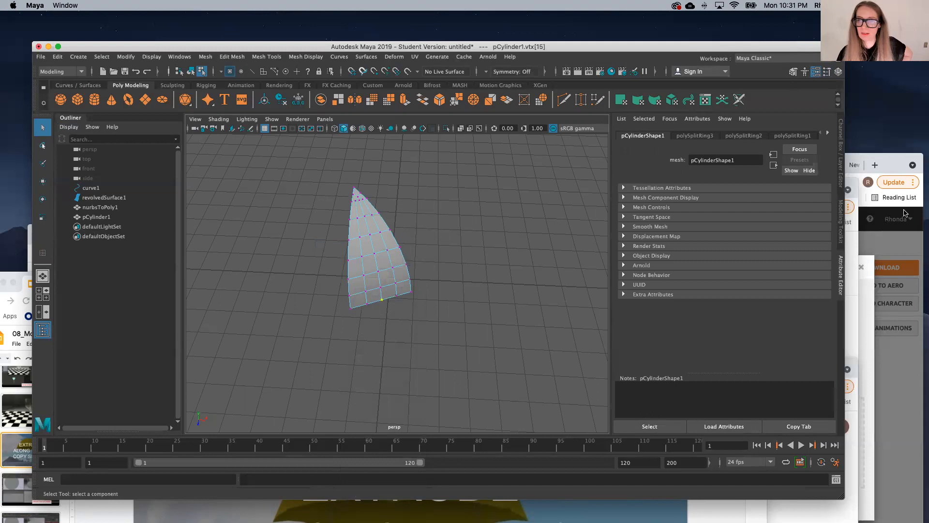
left_click(841, 218)
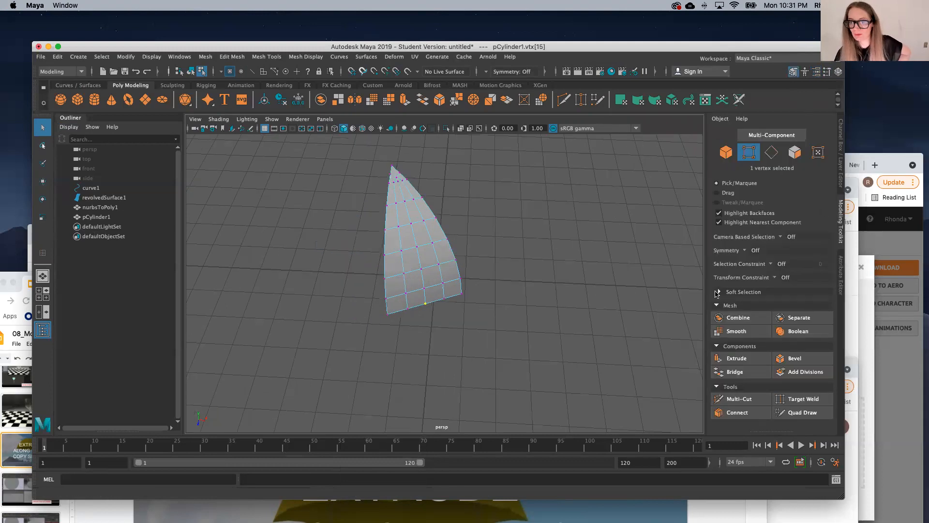
left_click(717, 292)
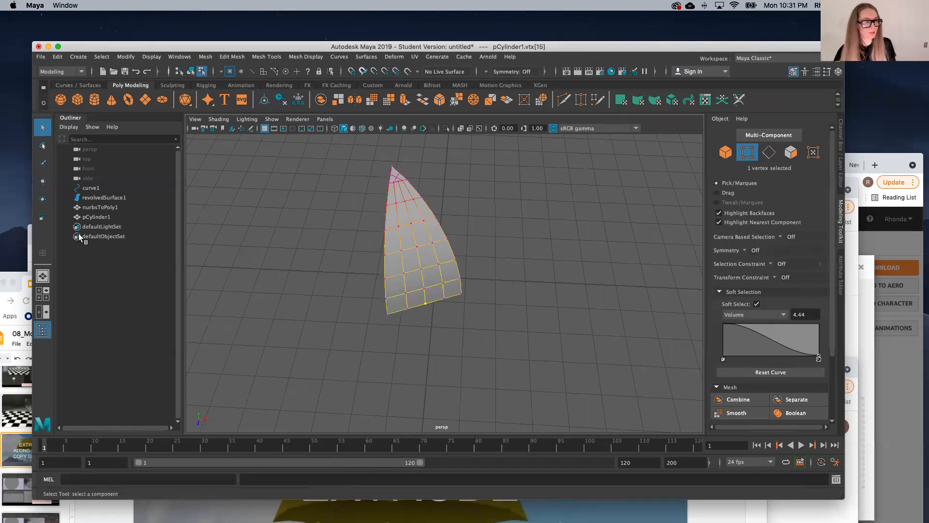
Step: Reduce the Soft Select falloff radius to 3.56 in the Select Tool settings
left_click(42, 181)
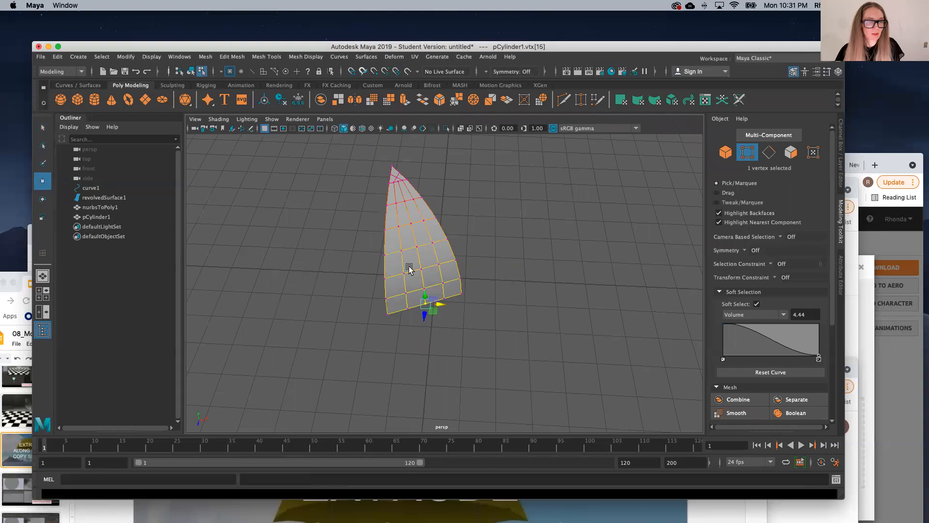
double_click(43, 127)
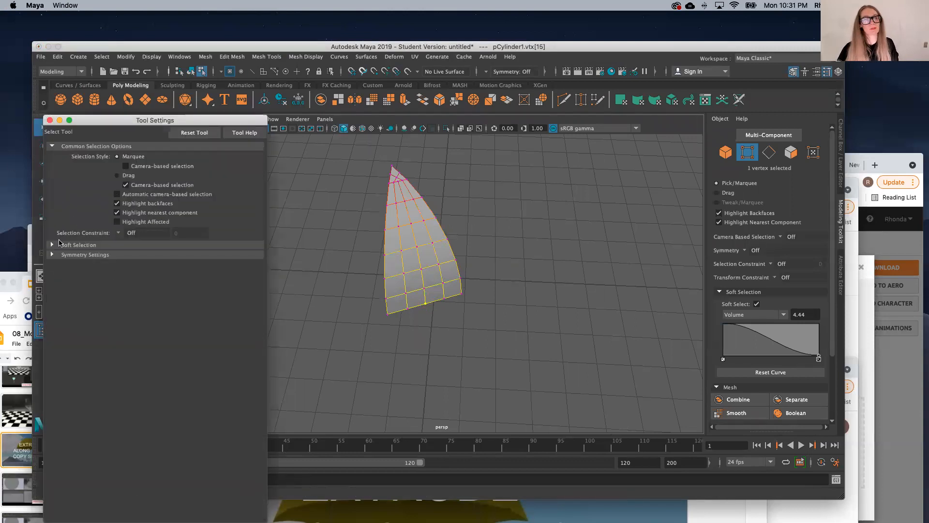
left_click(51, 245)
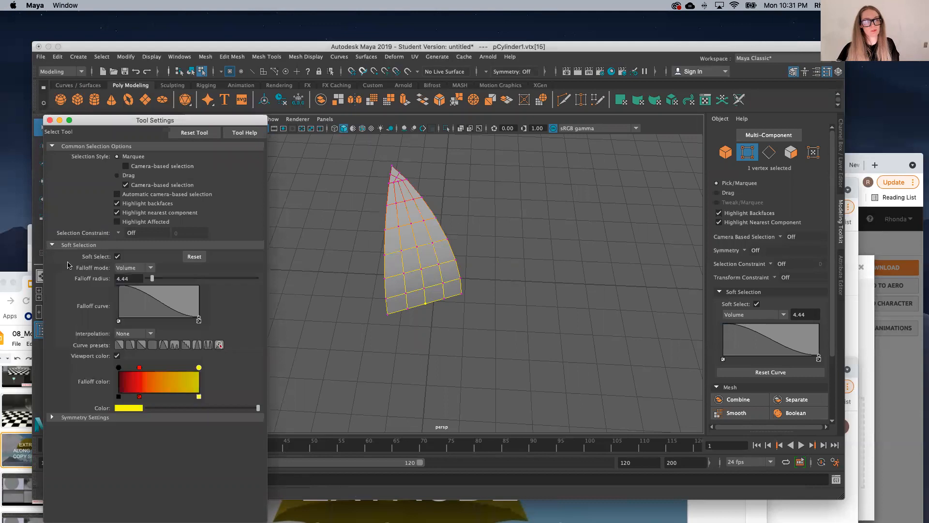
left_click(50, 120)
double_click(43, 128)
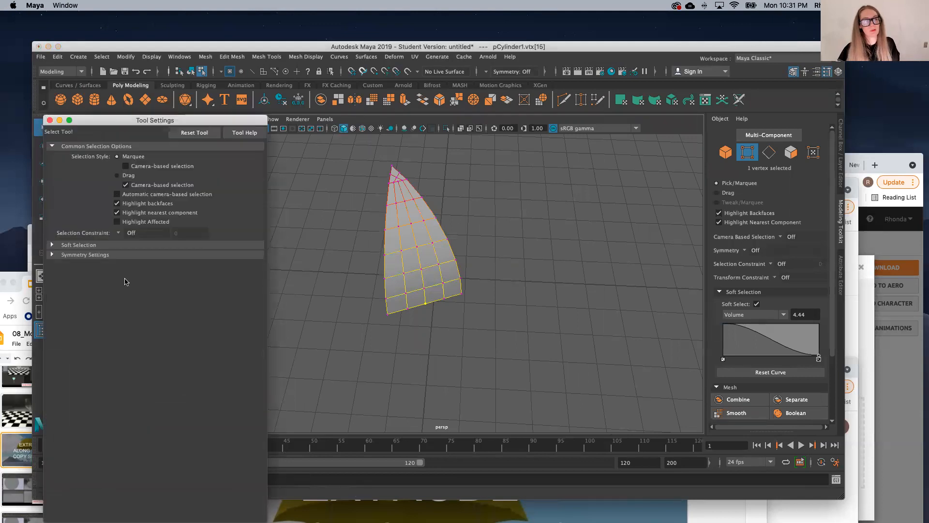
left_click(52, 245)
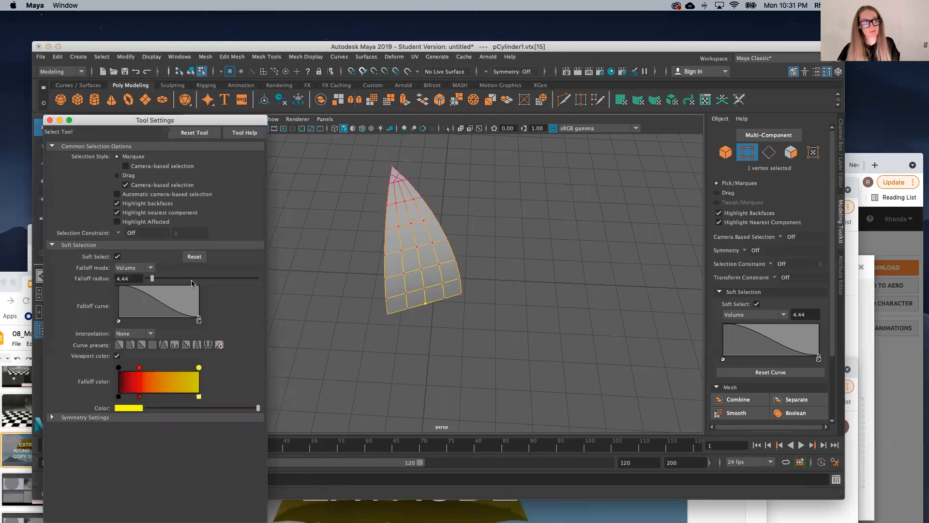
mouse_move(153, 280)
left_mouse_down()
mouse_move(170, 282)
mouse_move(152, 283)
left_mouse_up()
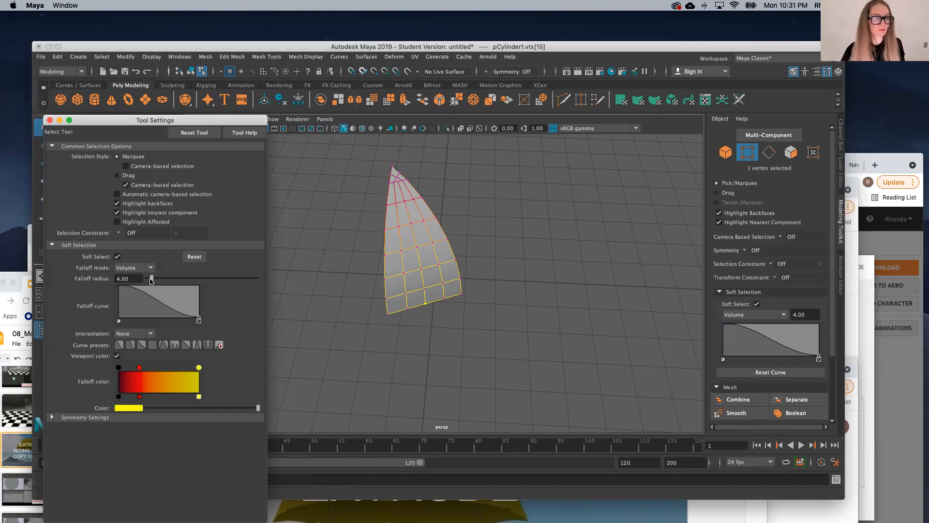
left_click_drag(152, 277, 152, 280)
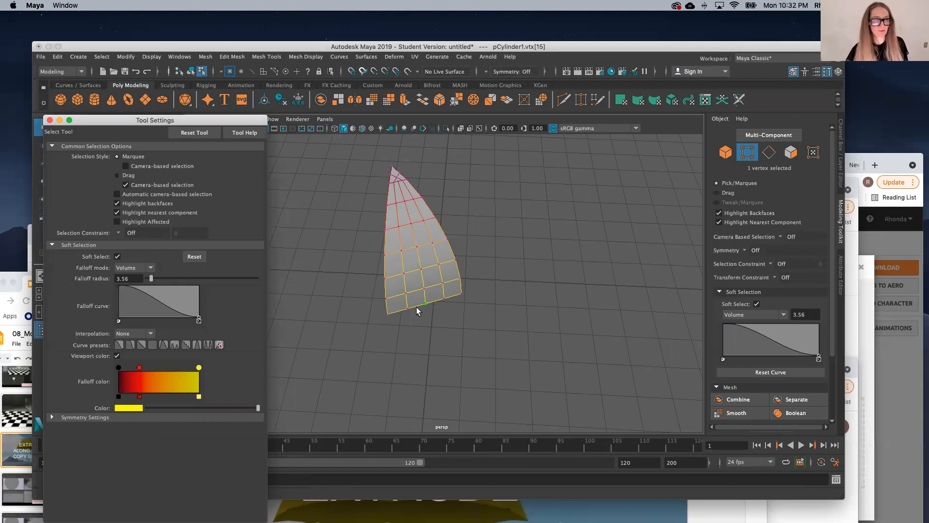
Step: Raise the selected middle vertex slightly to arch the wedge's lower edge, and close the tool settings
key("w")
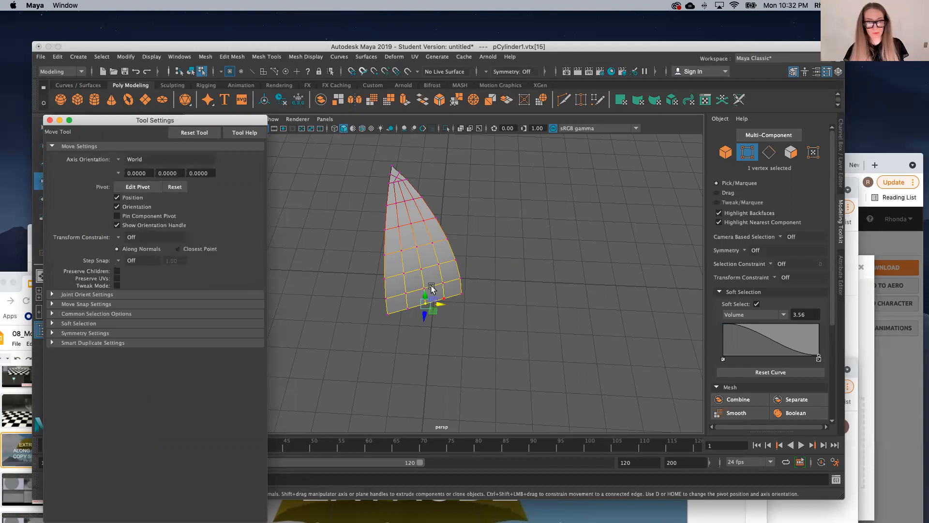
left_click_drag(425, 292, 423, 277)
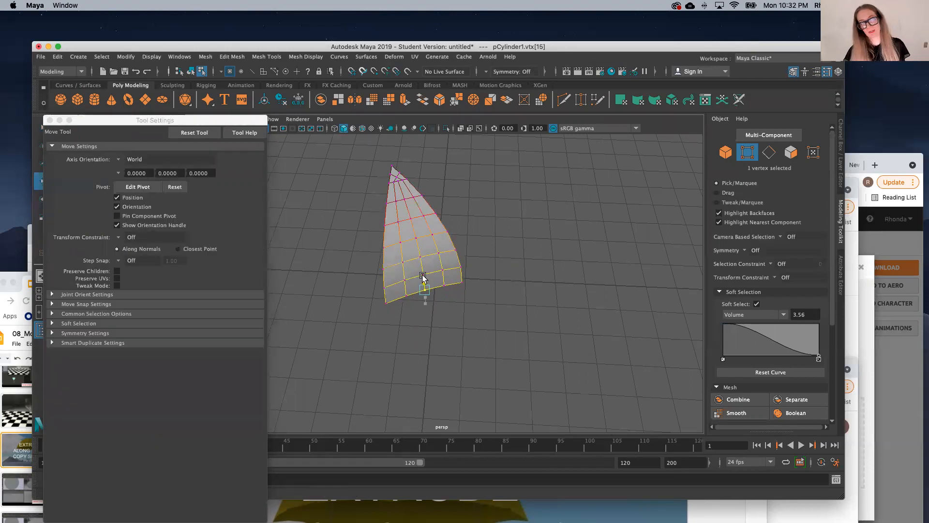
scroll(445, 345, "down", 8)
scroll(442, 343, "up", 8)
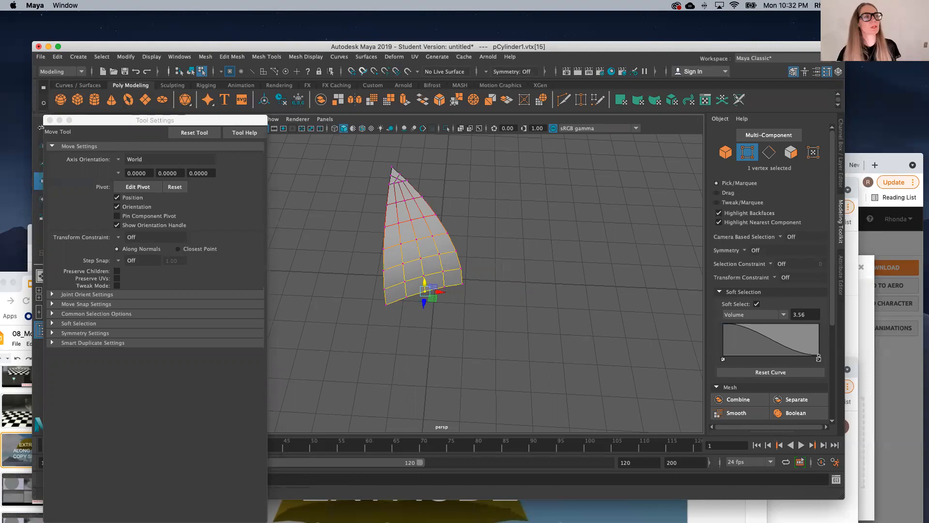
left_click(49, 120)
Step: Return the wedge to object mode and deselect it, viewing its curved profile from the side
left_click_drag(431, 335, 400, 338, "alt")
scroll(398, 337, "down", 5)
scroll(398, 336, "up", 5)
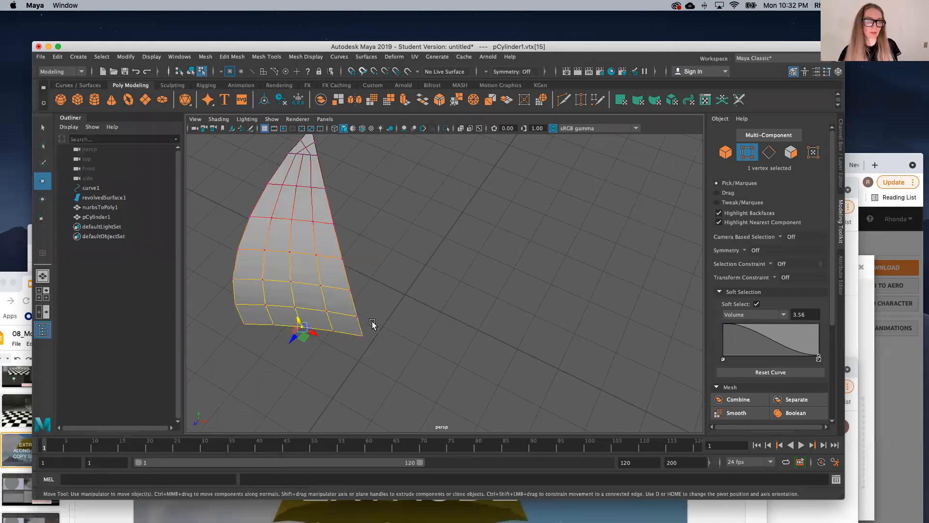
right_click_drag(390, 324, 444, 237)
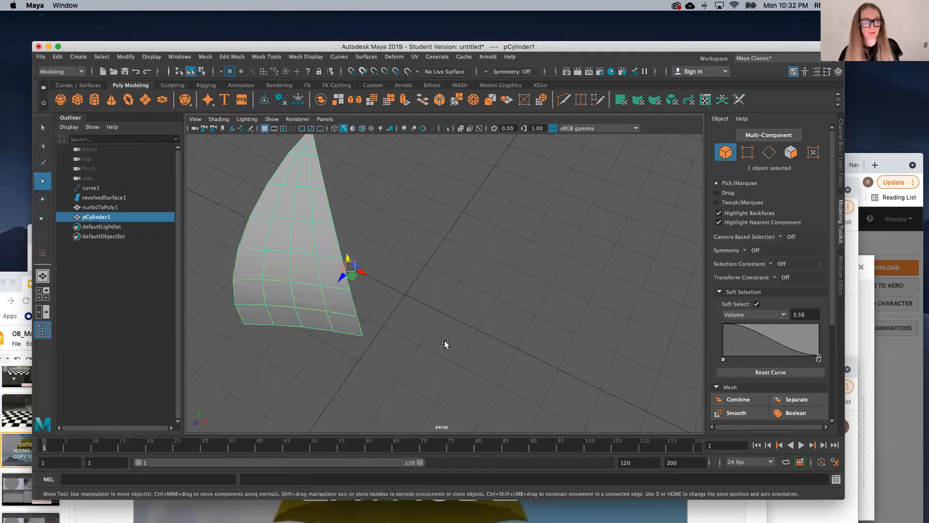
scroll(446, 343, "down", 4)
left_click(447, 345)
left_click_drag(452, 373, 526, 363, "alt")
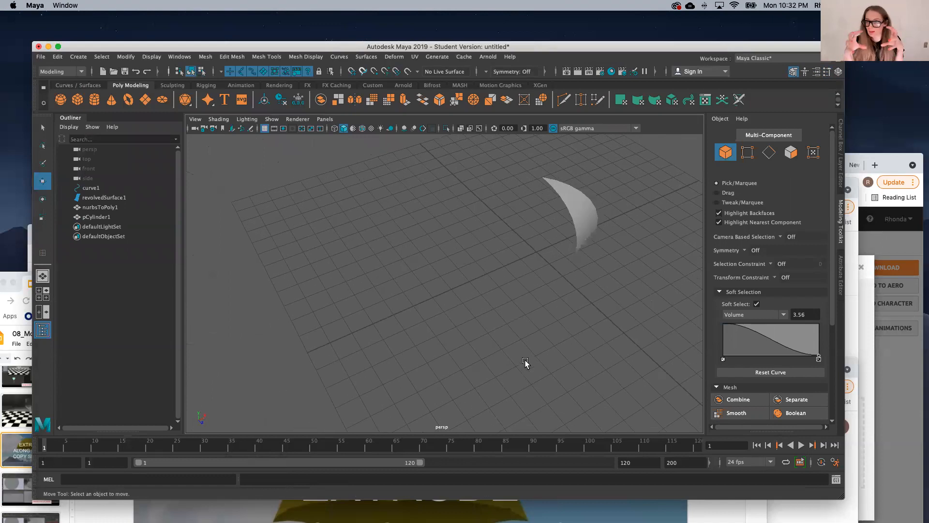
scroll(635, 207, "up", 3)
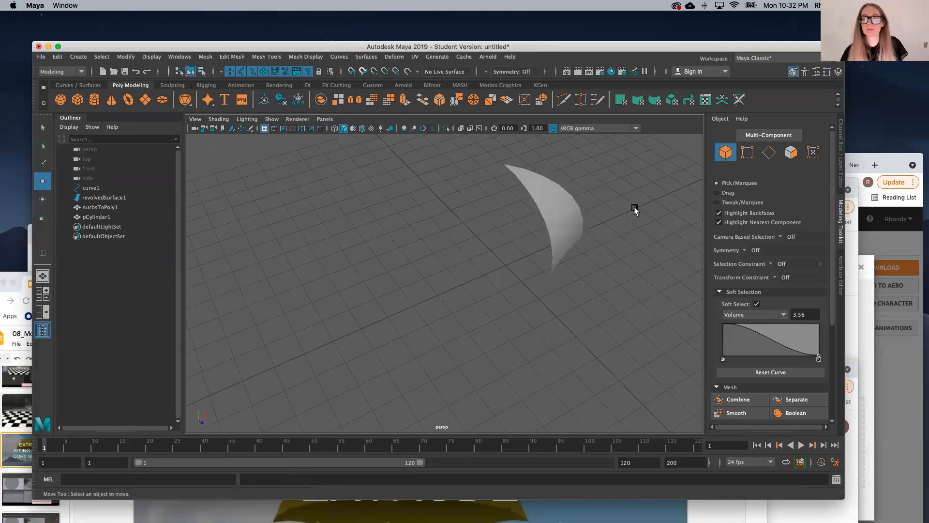
Step: Duplicate the wedge with Duplicate Special, using 7 copies and a Y rotation of 45, to form a full canopy
left_click(553, 204)
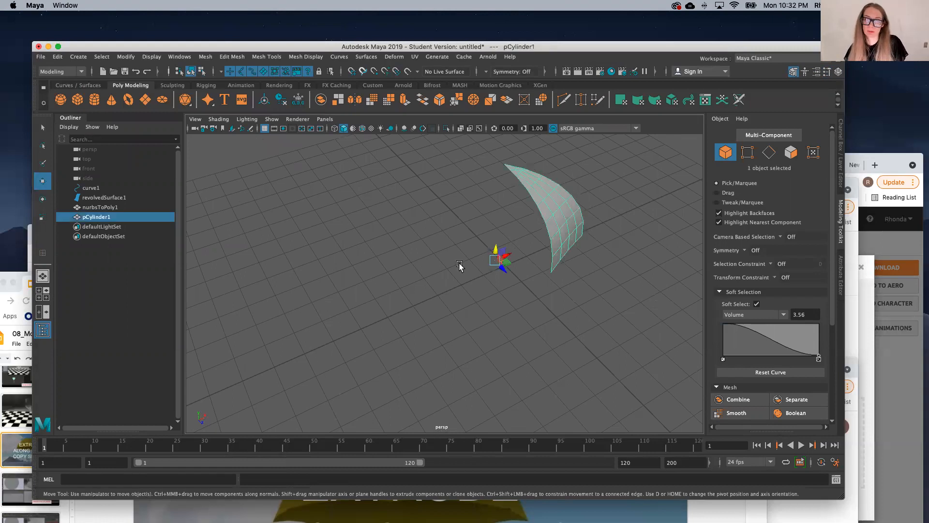
left_click(57, 57)
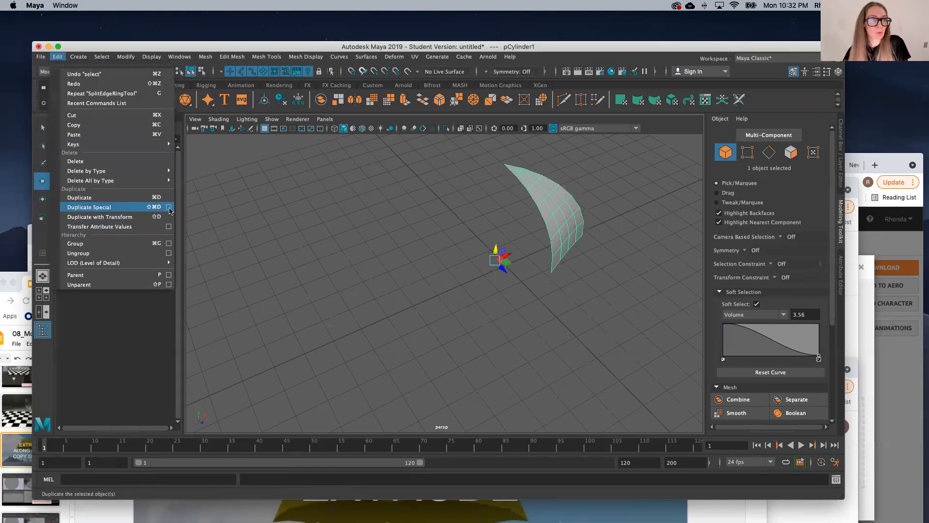
left_click(169, 207)
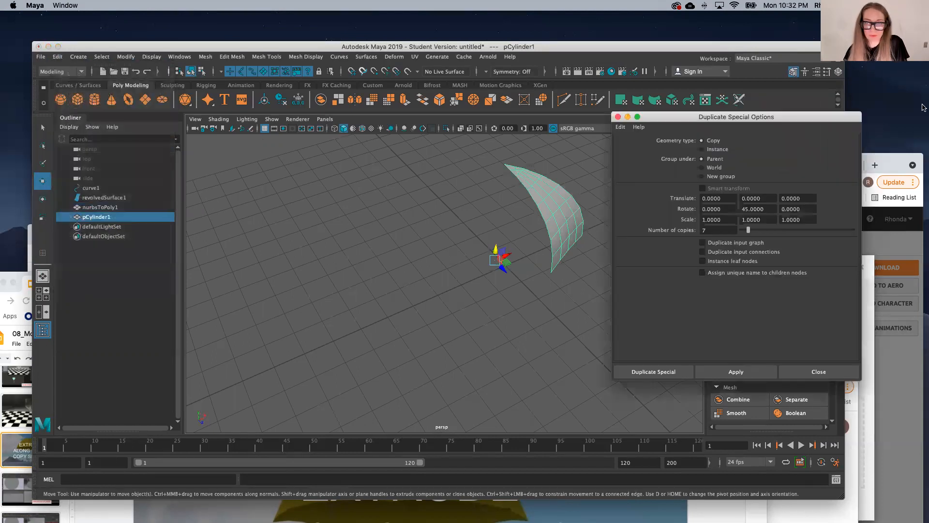
left_click_drag(775, 120, 256, 120)
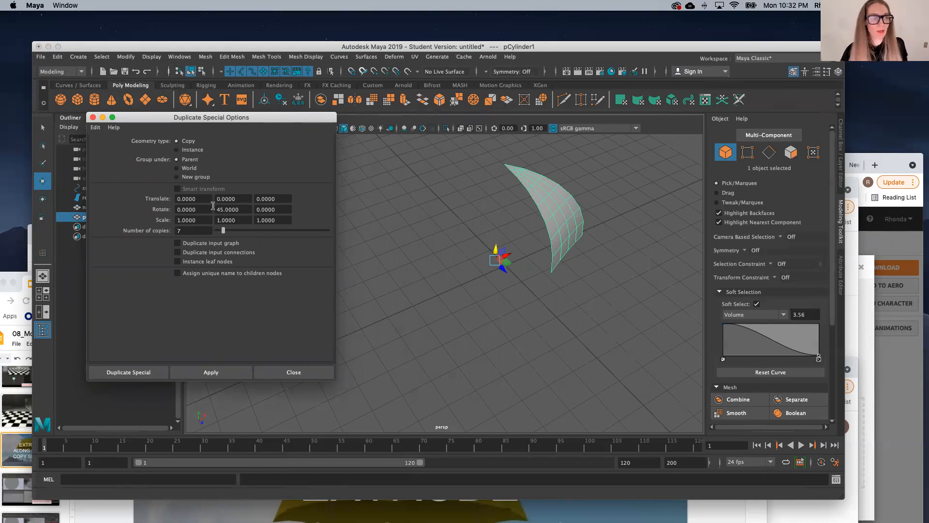
double_click(241, 208)
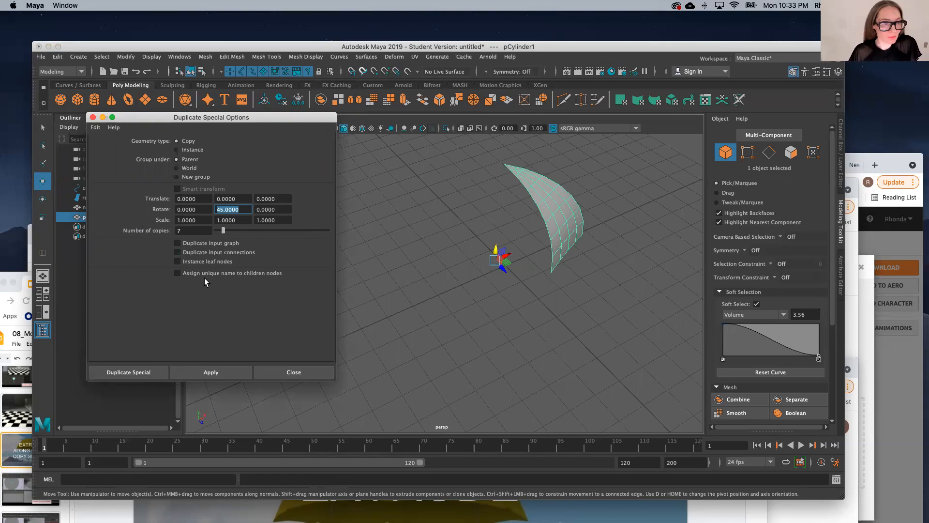
left_click(228, 370)
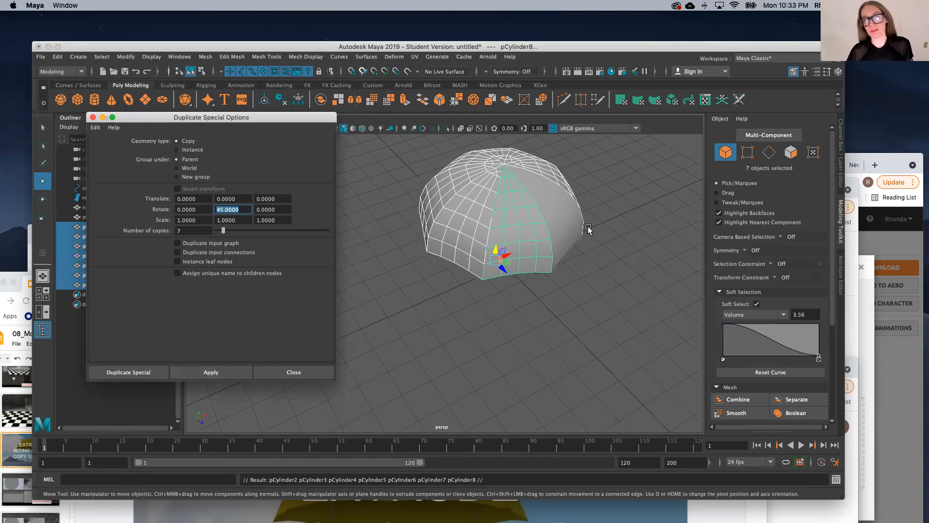
Step: Try moving a single canopy segment away from the others, undo the move, and clear the selection
left_click(570, 228)
left_click_drag(511, 255, 536, 243)
key("ctrl+z")
left_click(535, 274)
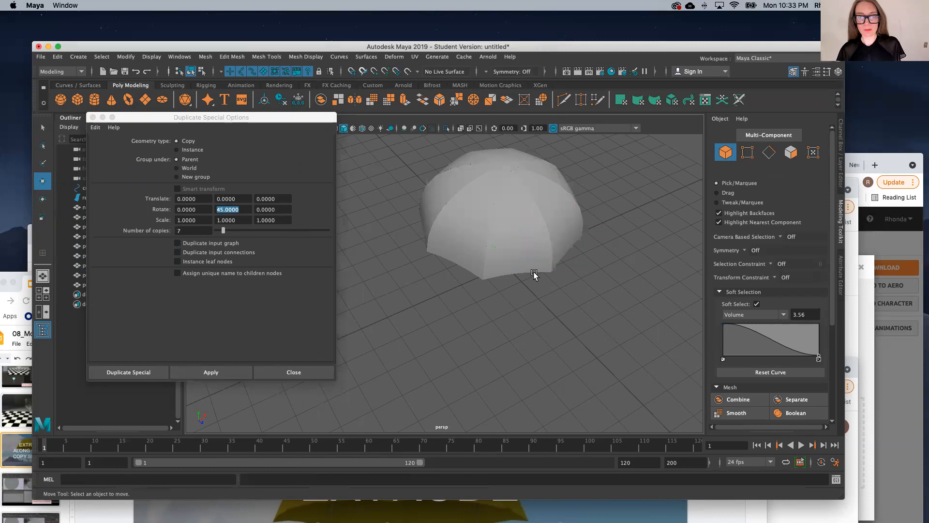
Step: Close the Duplicate Special options and combine pCylinder1 through pCylinder8 into a single canopy mesh
left_click(292, 372)
left_click(484, 257)
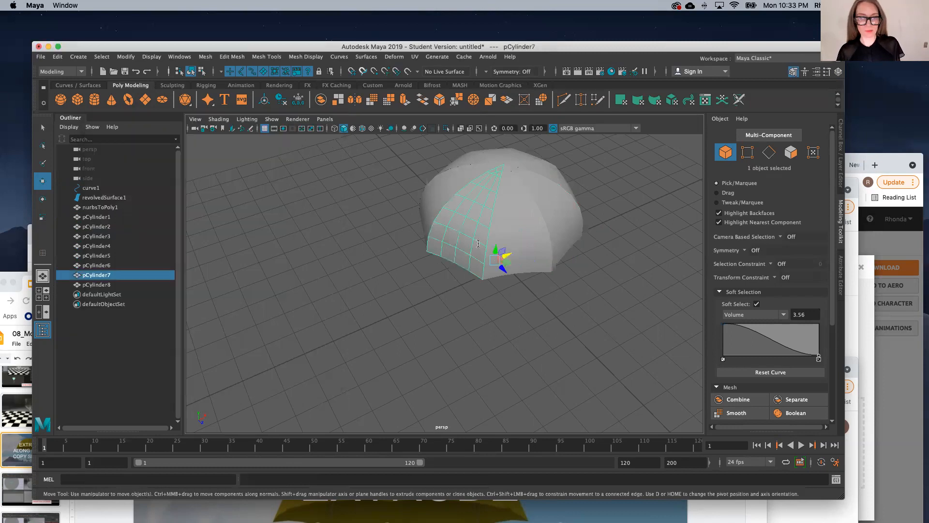
left_click(100, 207)
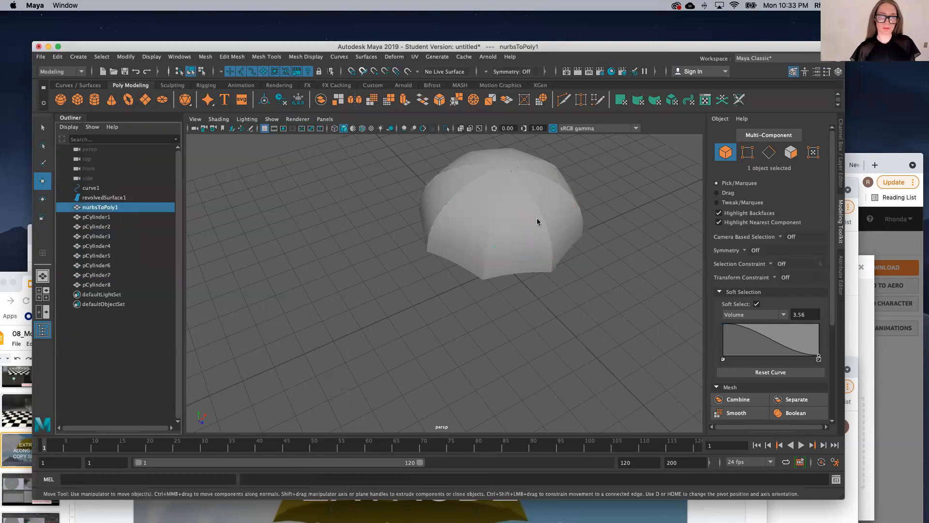
left_click(109, 216)
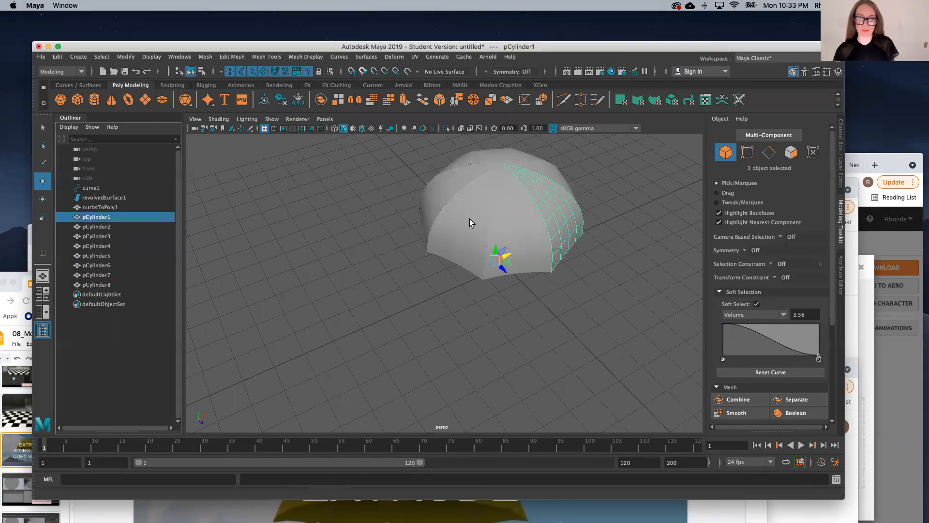
scroll(534, 268, "down", 3)
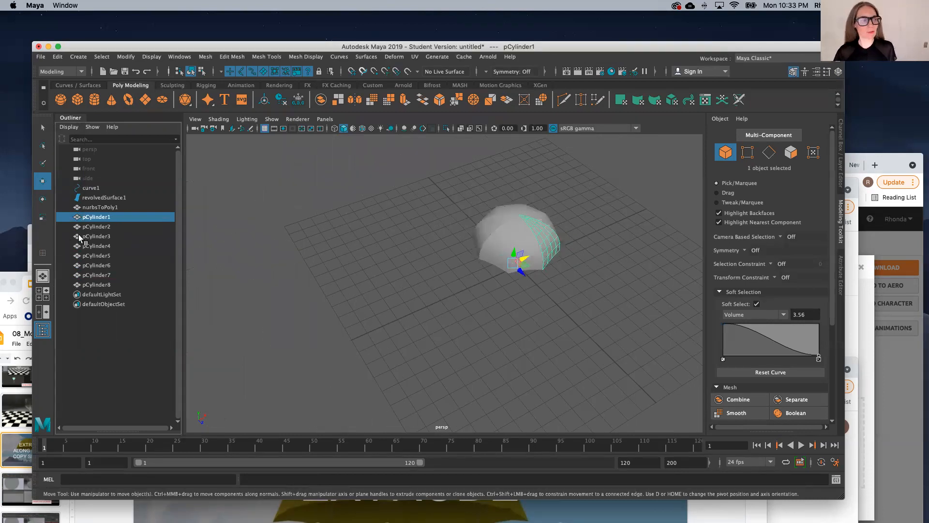
left_click(105, 286, "shift")
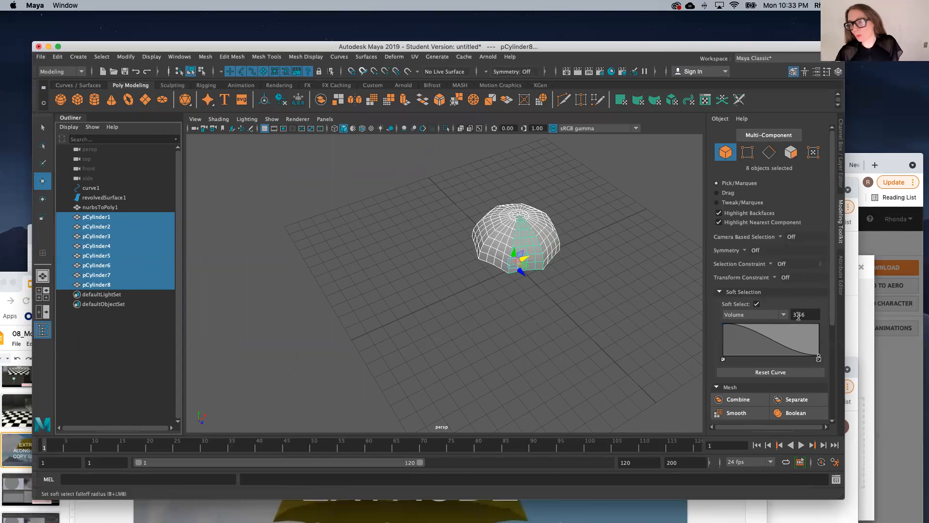
scroll(752, 301, "down", 4)
left_click(738, 313)
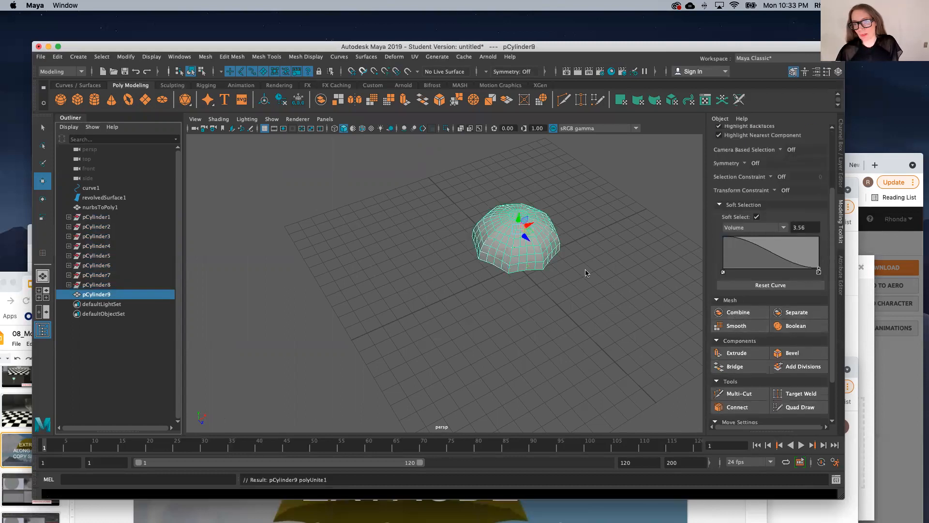
Step: Try pulling a vertex on the combined canopy's lower edge outward with Soft Select, undo it, and return to object mode
left_click(548, 296)
scroll(533, 251, "up", 5)
left_click(526, 259)
left_click_drag(506, 187, 469, 196)
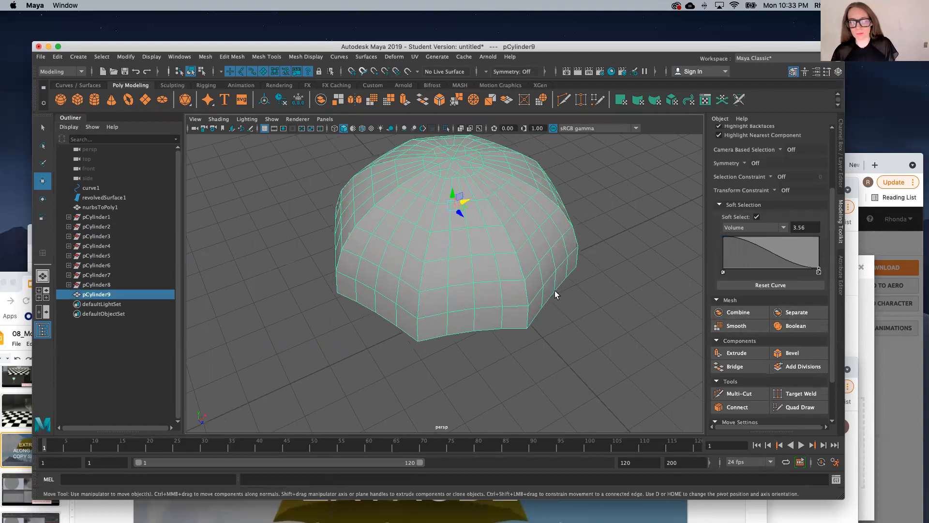
right_click_drag(553, 290, 507, 245)
left_click(564, 269)
left_click_drag(571, 272, 588, 295)
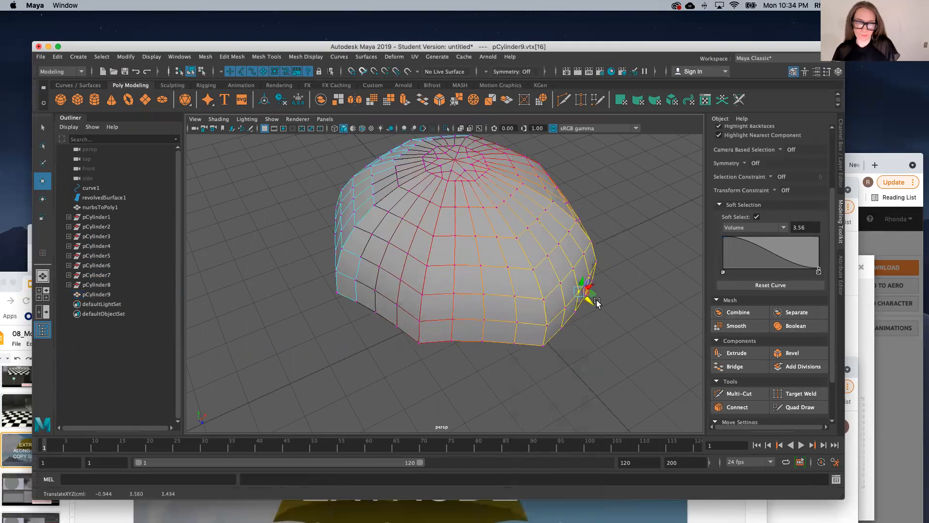
key("z")
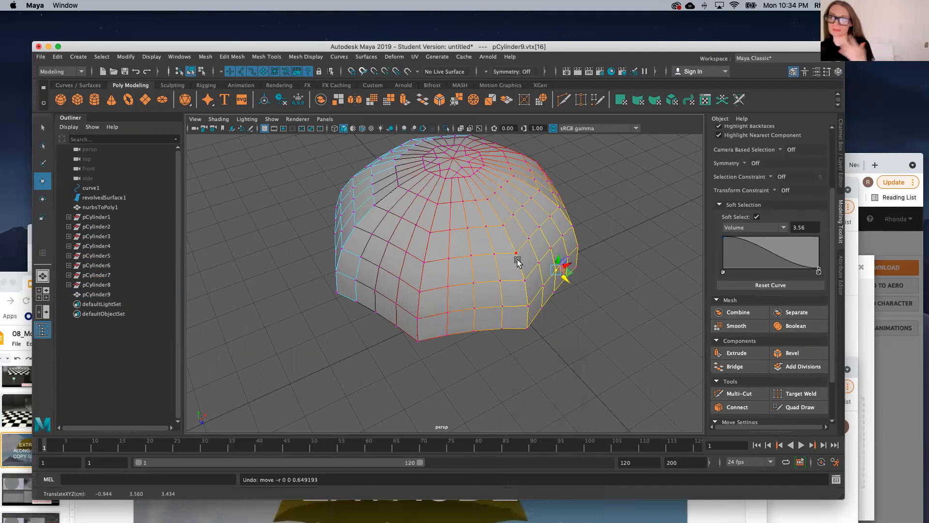
scroll(439, 225, "up", 3)
scroll(439, 226, "down", 5)
left_click(354, 287)
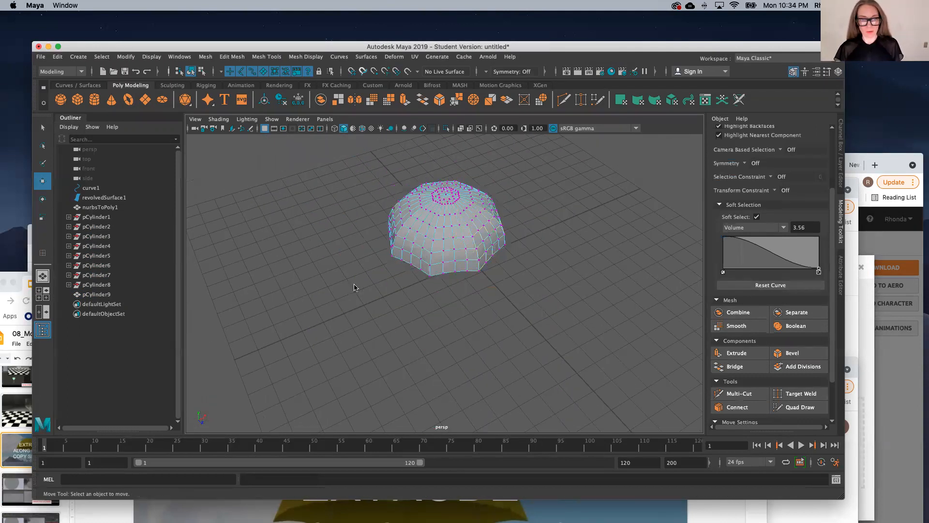
right_click_drag(354, 287, 412, 233)
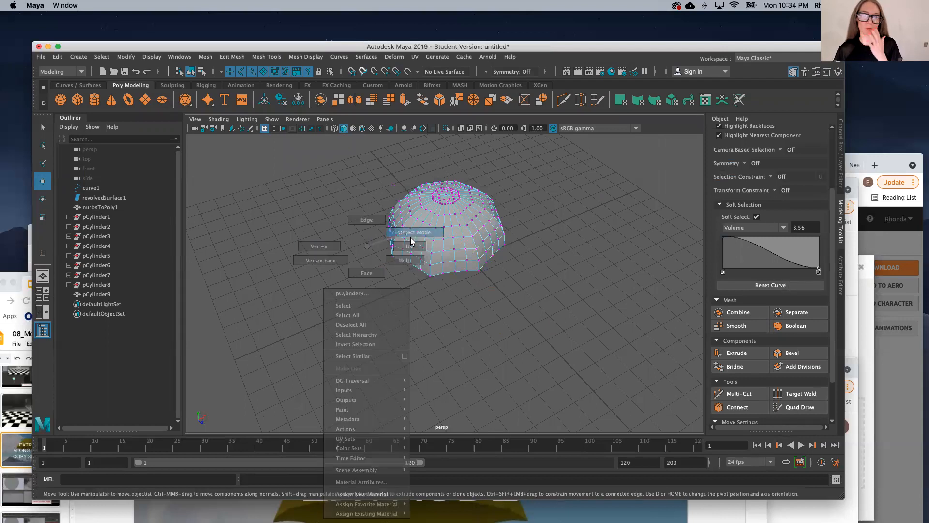
Step: Create a small polygon sphere in front of the canopy and make seven copies of it with Duplicate Special
left_click(60, 100)
left_click_drag(391, 340, 402, 342)
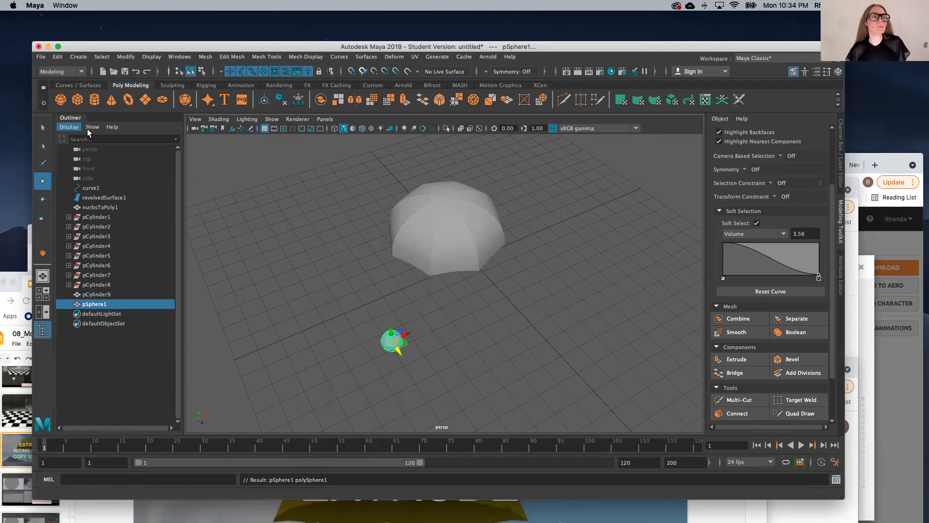
left_click(57, 57)
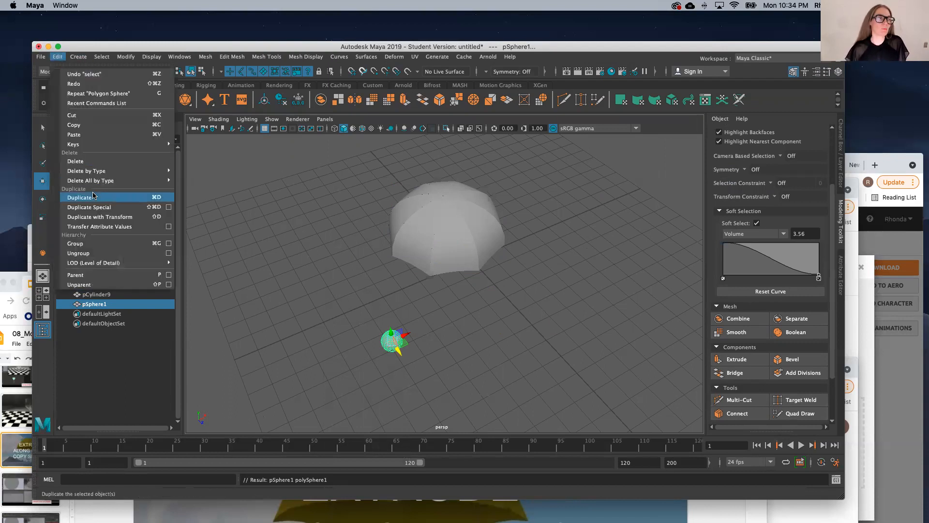
left_click(87, 207)
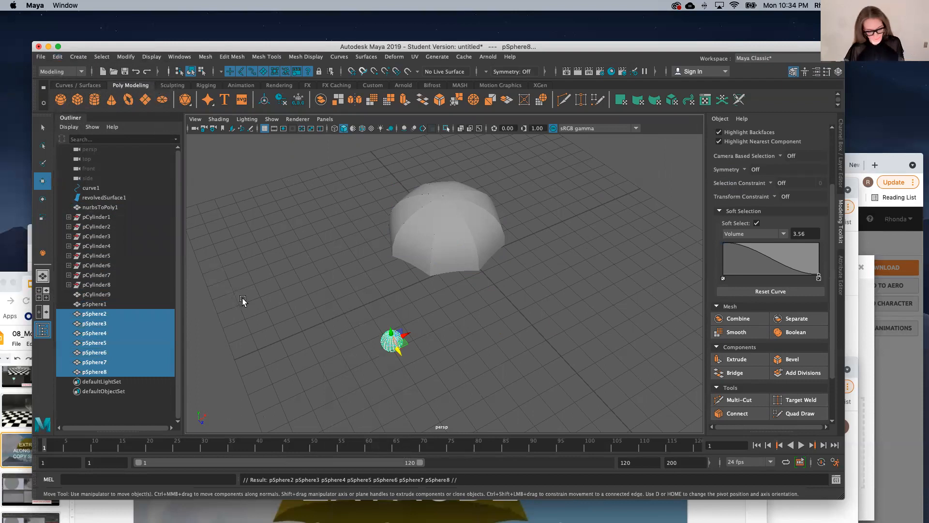
Step: Undo the seven sphere copies and set Duplicate Special to a Y rotation of 0 with 15 copies
key("super+z")
left_click(58, 57)
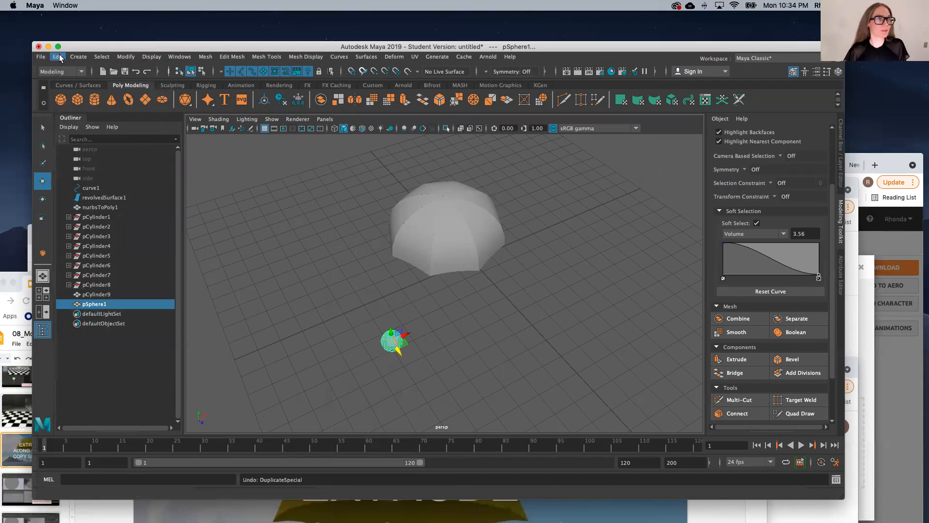
left_click(169, 207)
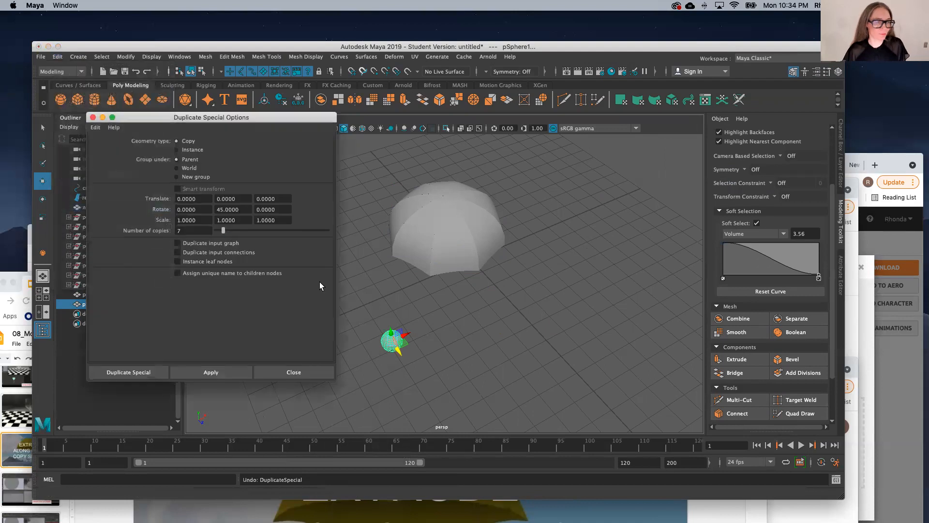
left_click(238, 211)
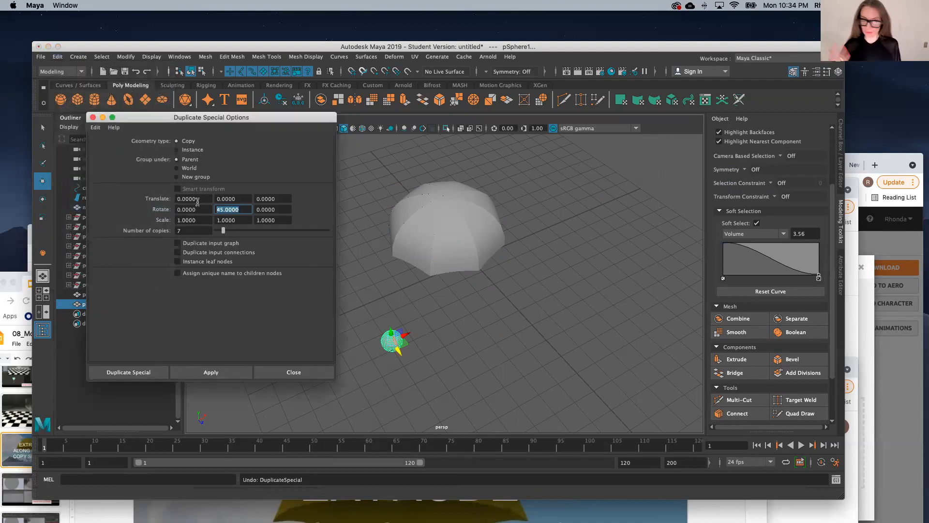
type("0")
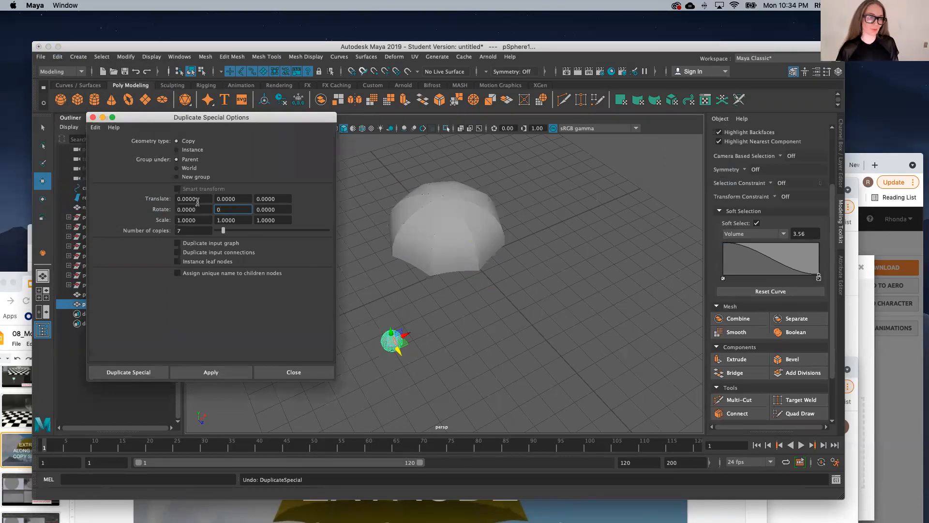
left_click(209, 197)
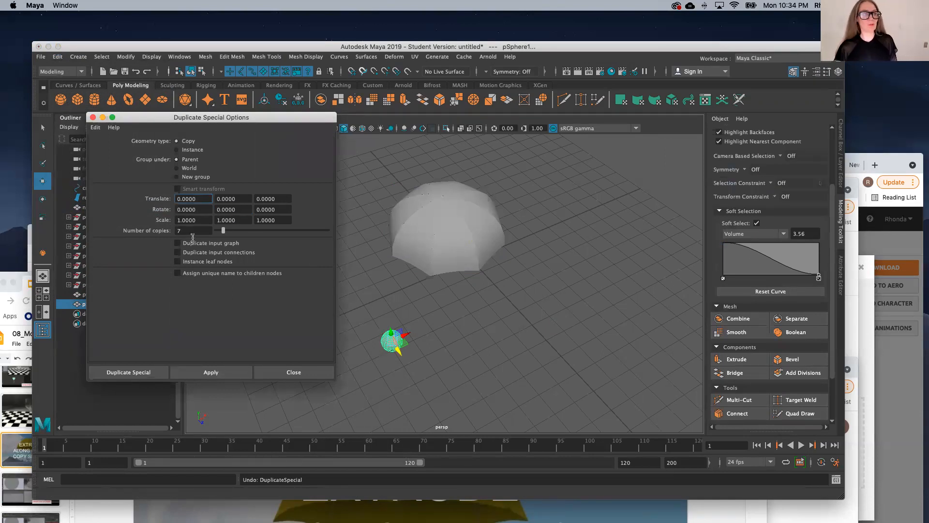
left_click_drag(226, 231, 233, 236)
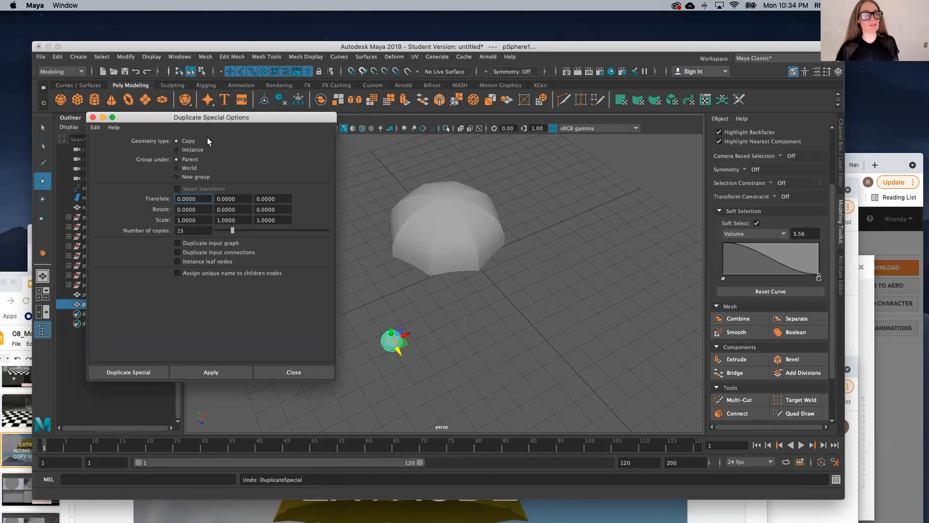
Step: Set the Duplicate Special translation to 1 in X and 1 in Z and apply it to the sphere
key("Tab")
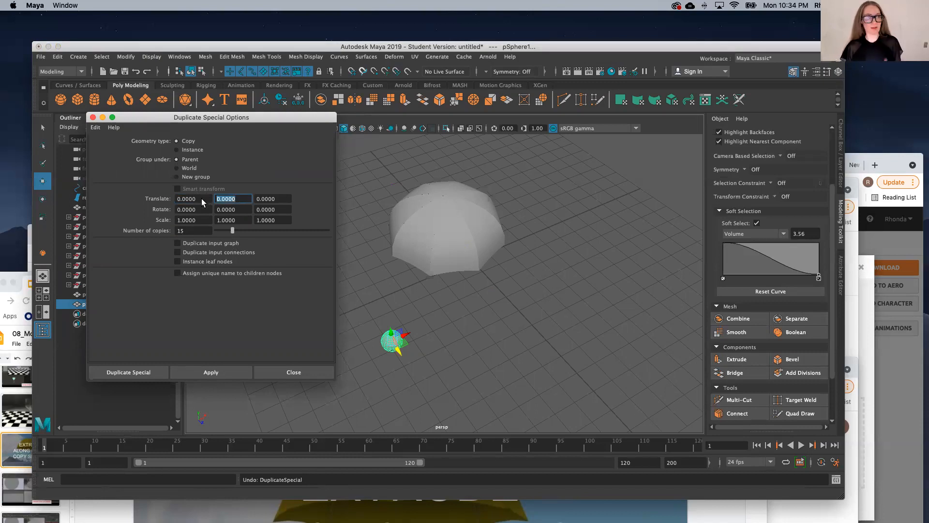
key("shift+Tab")
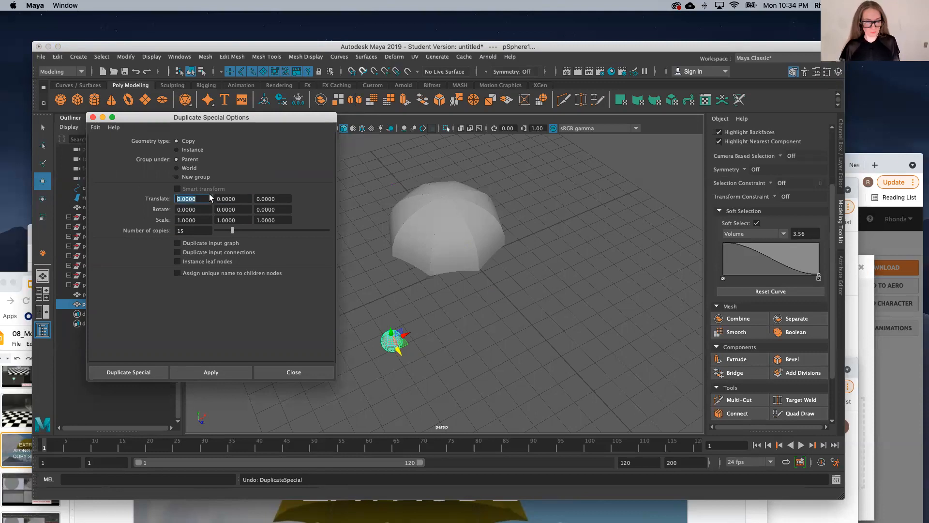
key("Tab")
key("Tab")
type("1")
key("shift+Tab")
left_click(216, 373)
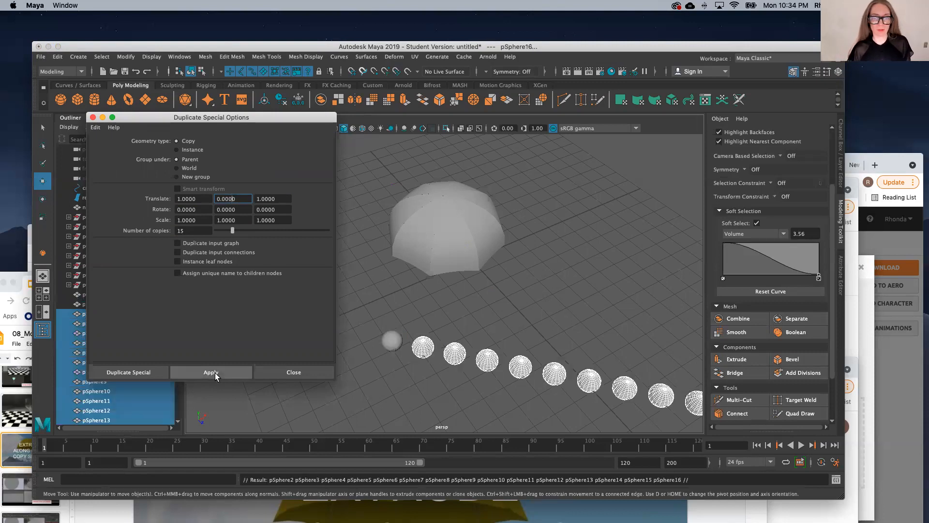
Step: Clear the selection and undo back to the single original sphere
scroll(602, 351, "down", 15)
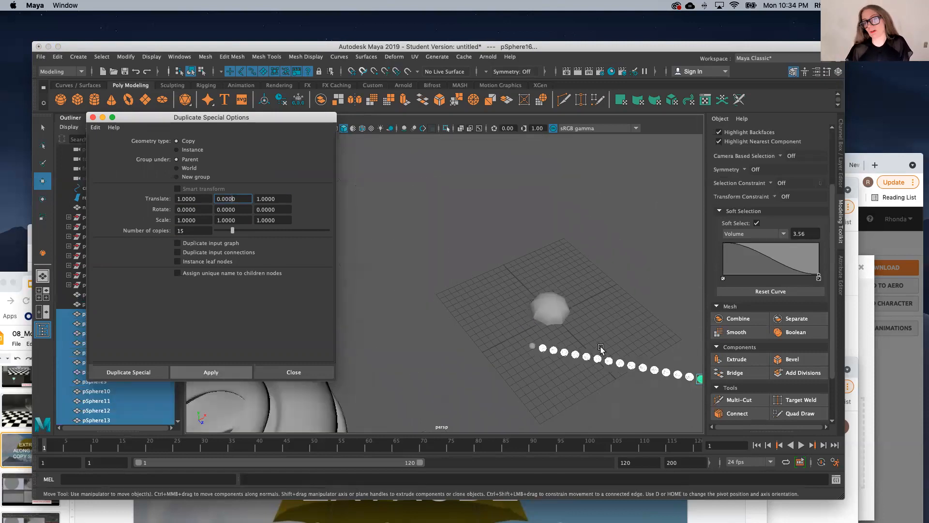
scroll(648, 362, "up", 10)
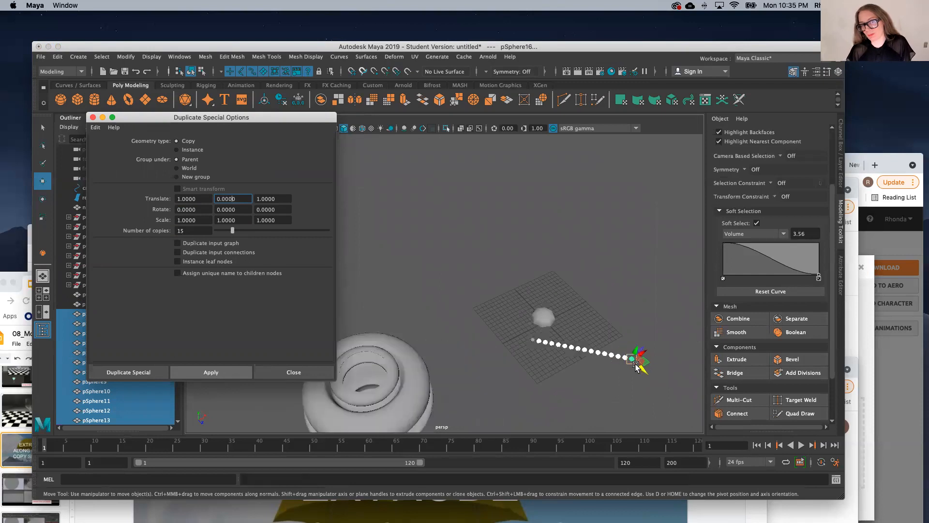
scroll(502, 334, "up", 5)
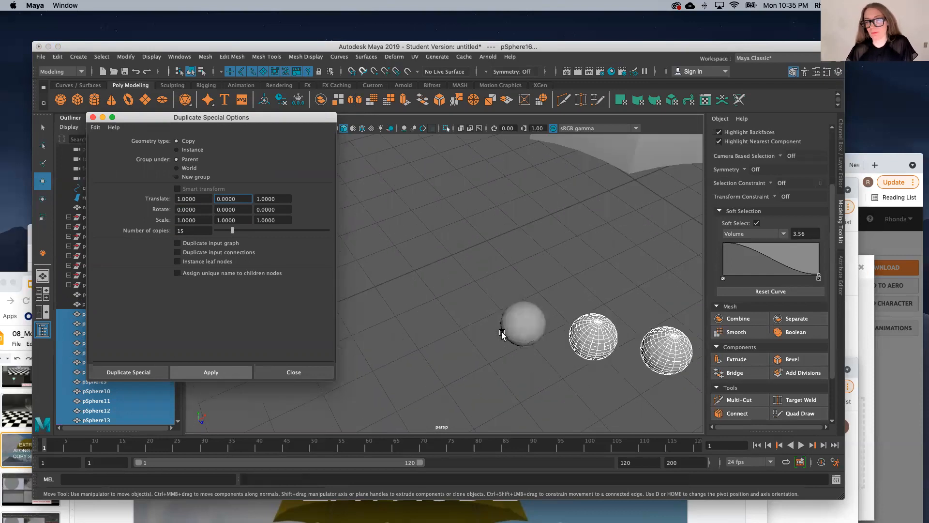
scroll(501, 333, "down", 4)
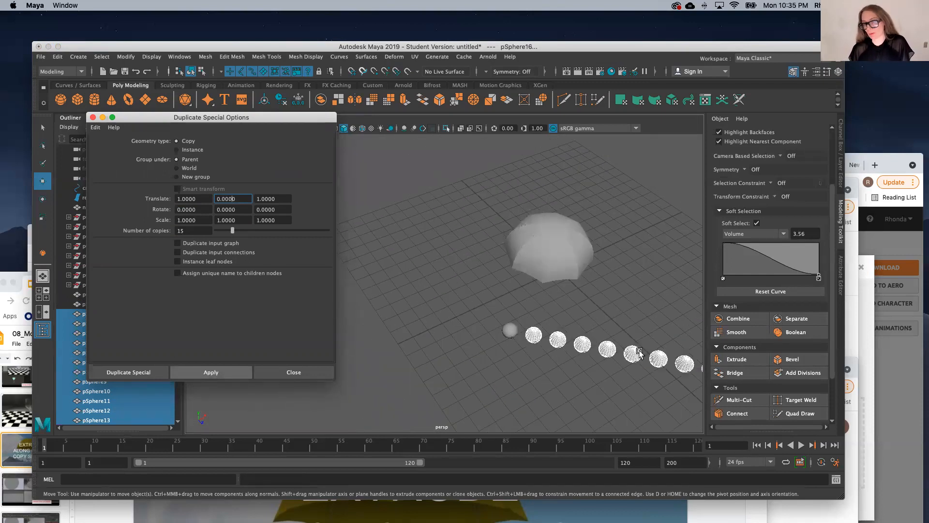
scroll(638, 355, "down", 10)
scroll(588, 368, "up", 10)
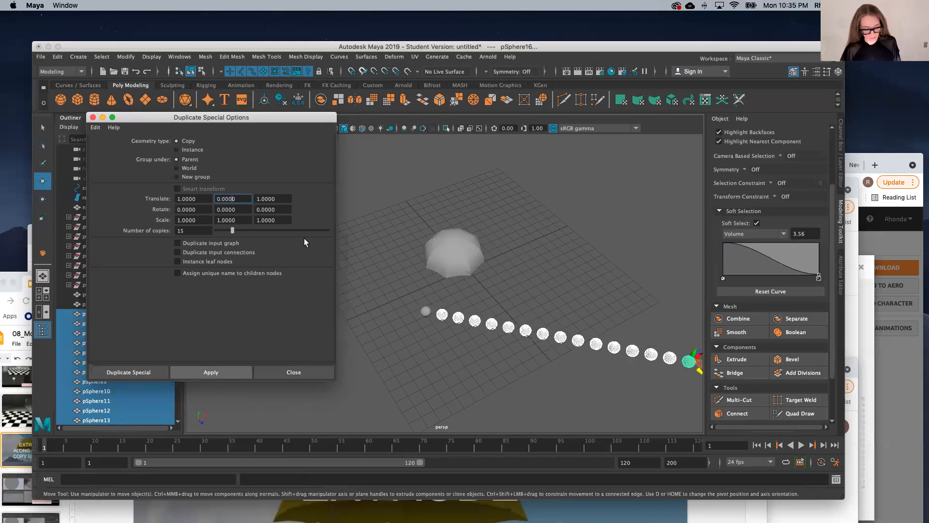
left_click(480, 338)
key("z")
key("z")
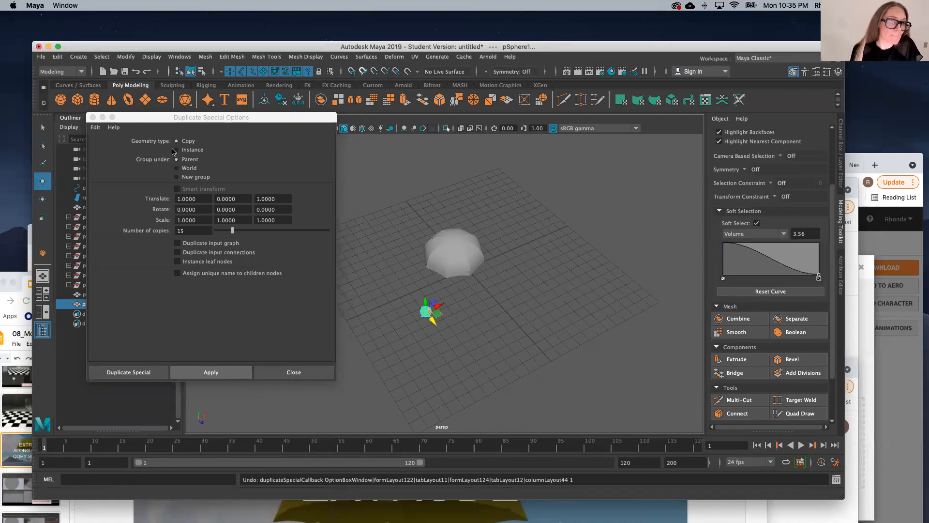
Step: Change the Duplicate Special geometry type to Instance and create 15 instances of the sphere
left_click(176, 150)
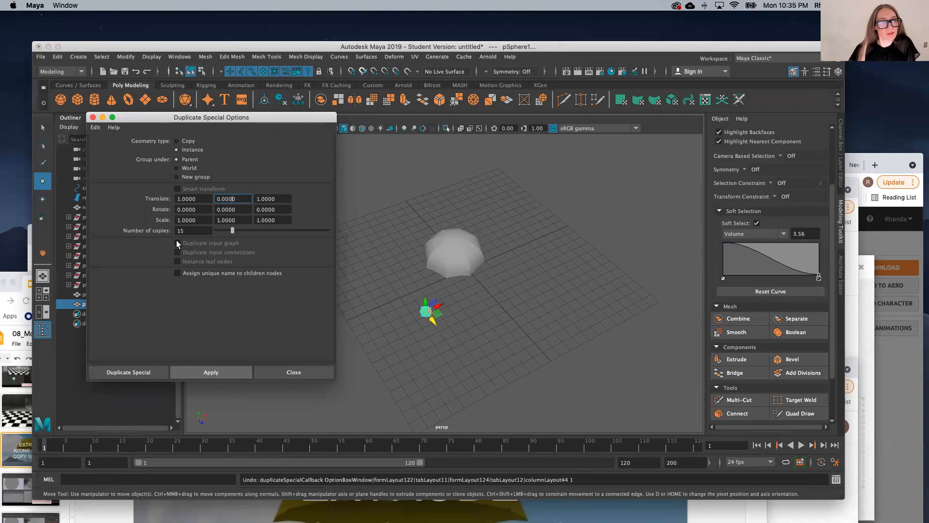
left_click(216, 373)
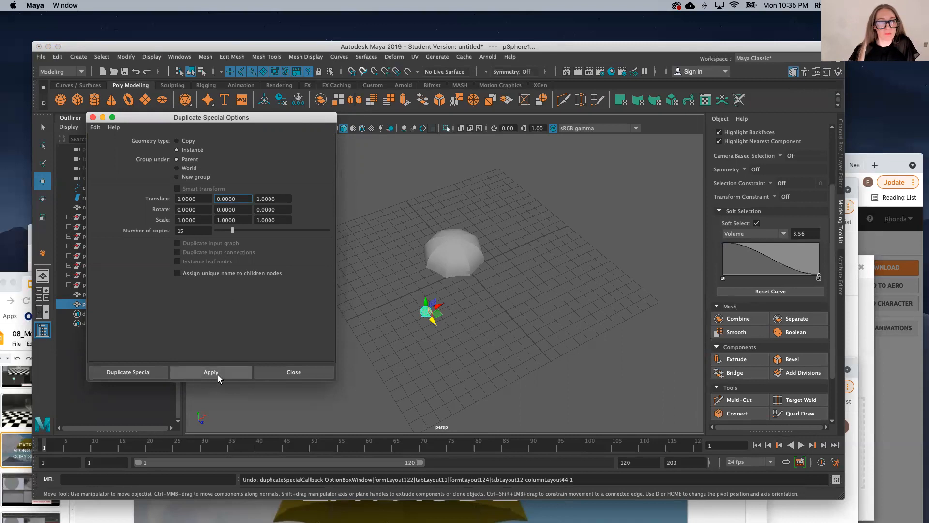
left_click(496, 346)
Step: Try moving the original sphere away from the row along X and undo the move
left_click(425, 312)
left_click_drag(437, 309, 400, 318)
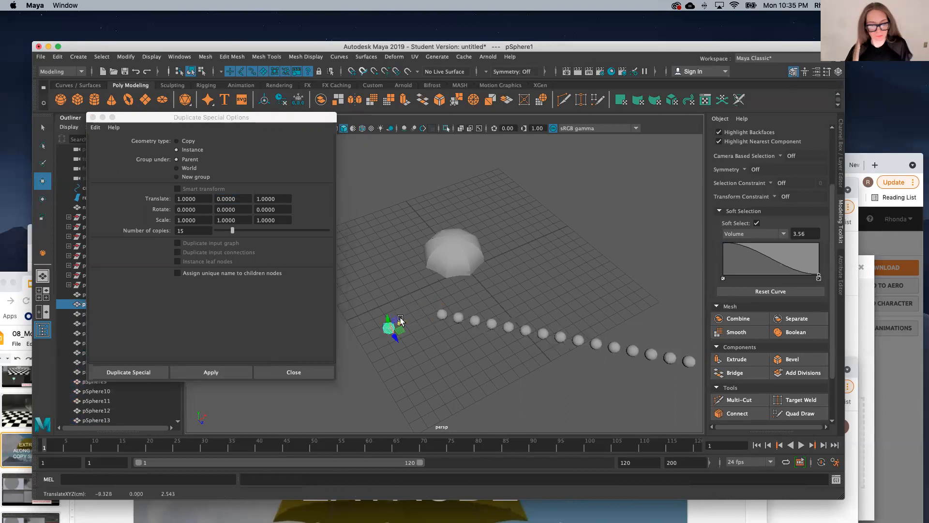
key("super+z")
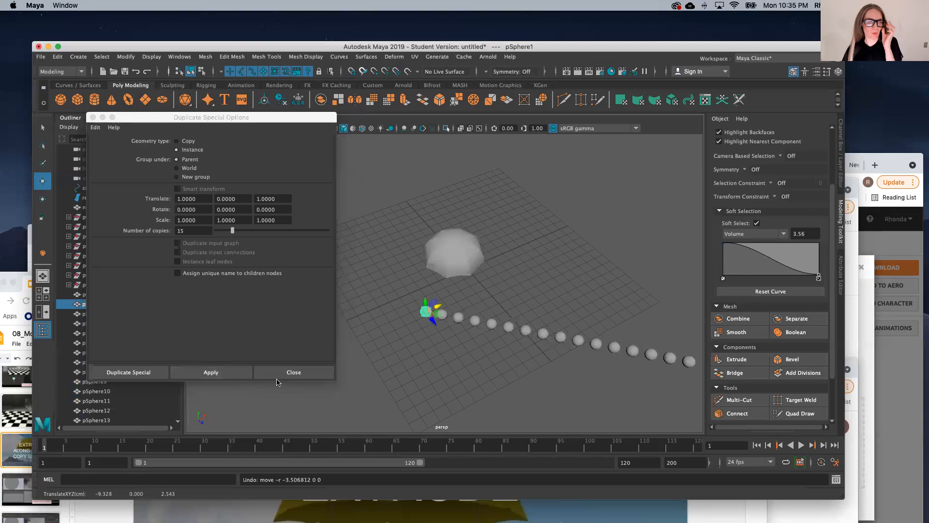
Step: Undo the row of instances and recreate the 15 instances grouped under New group
left_click(278, 379)
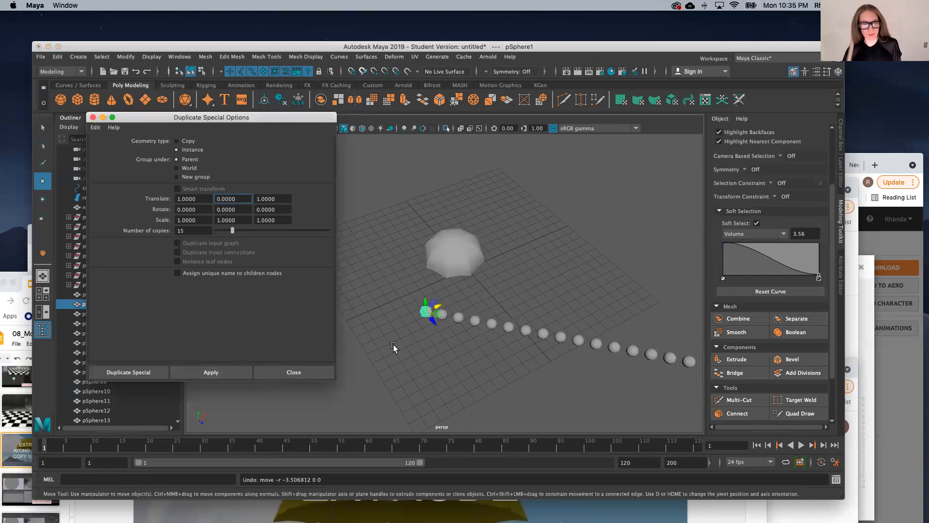
left_click(434, 345)
key("super+z")
key("super+z")
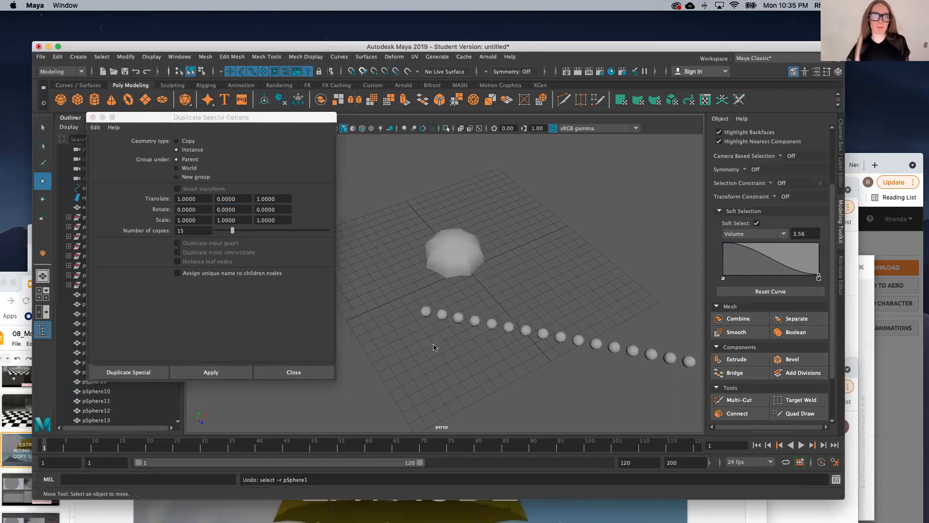
key("super+z")
key("super+z")
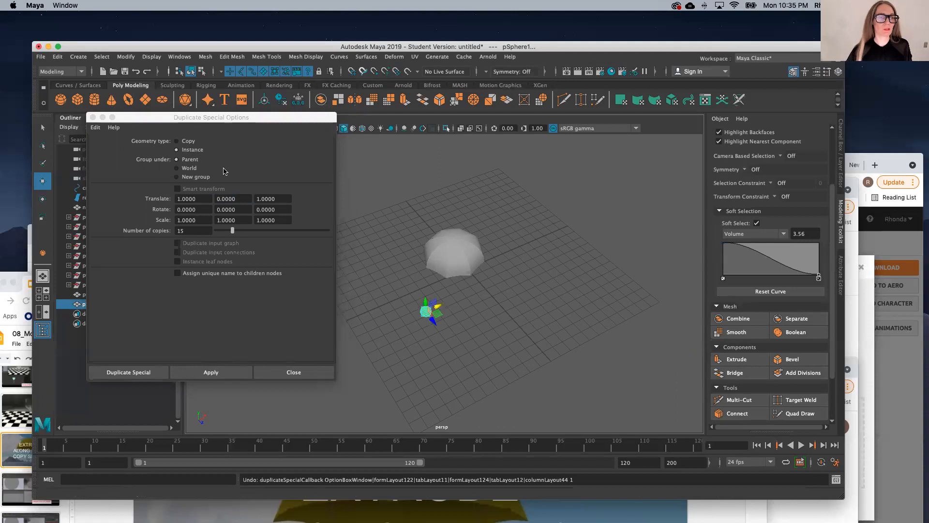
left_click(183, 178)
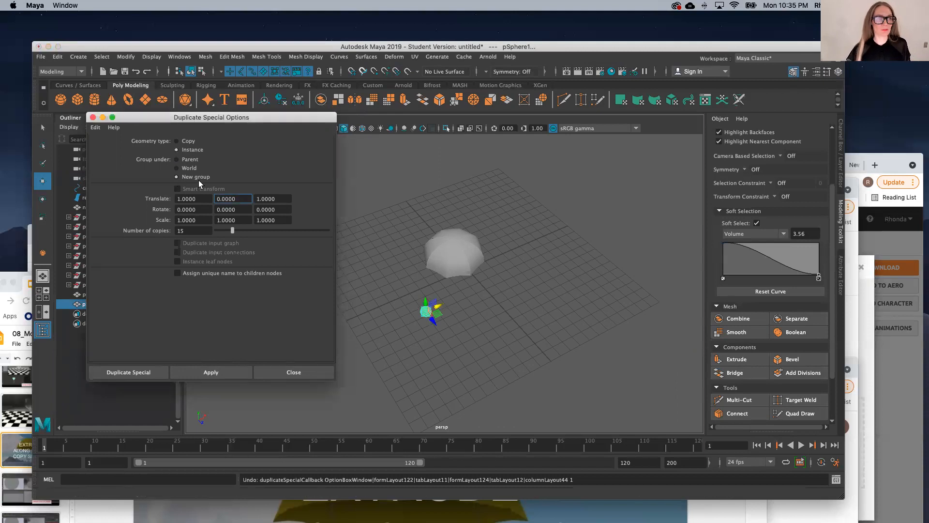
left_click(211, 372)
Step: Try moving the original sphere and the last instance in the row along X, undoing each move
left_click(437, 311)
left_click_drag(437, 311, 412, 322)
key("super+z")
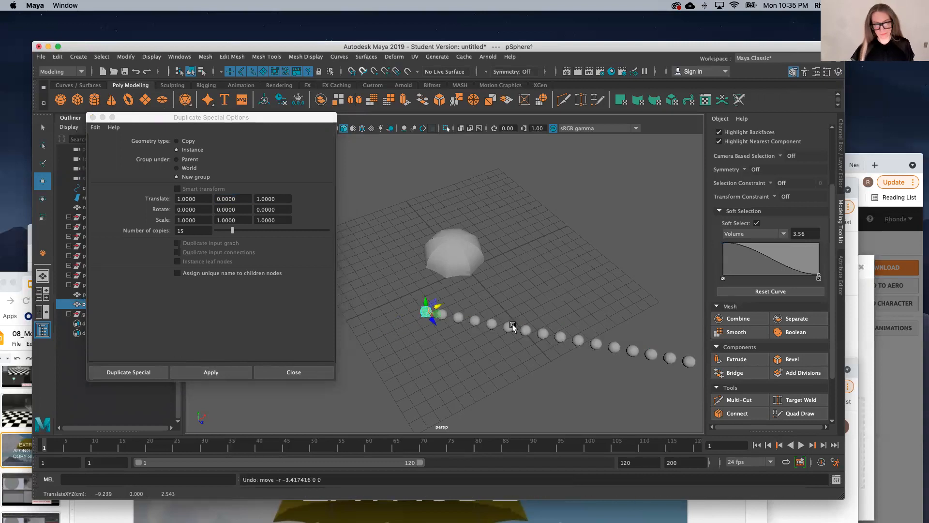
scroll(481, 342, "down", 5)
scroll(576, 359, "up", 5)
left_click(573, 335)
scroll(580, 346, "down", 5)
left_click_drag(580, 347, 608, 319)
key("super+z")
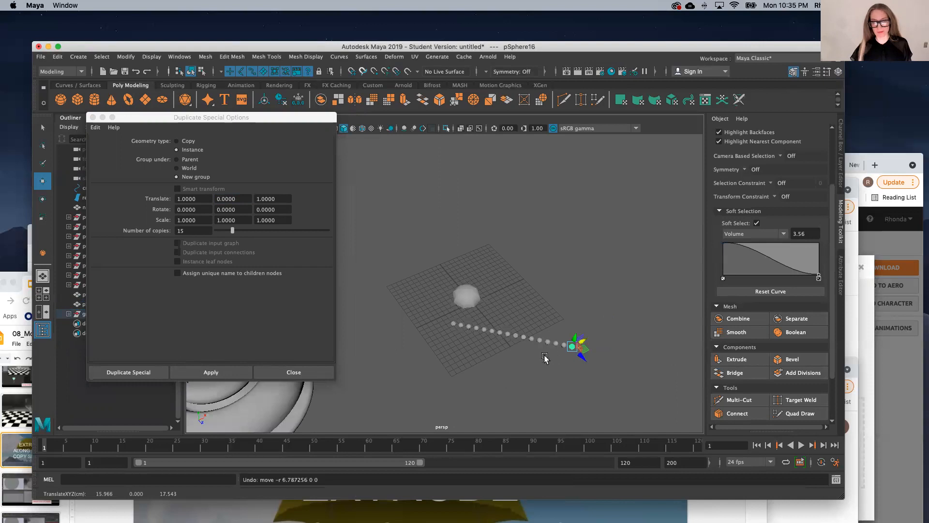
Step: Switch the original sphere to vertex mode and pull one of its front vertices upward in Y with Soft Select on
scroll(498, 344, "up", 5)
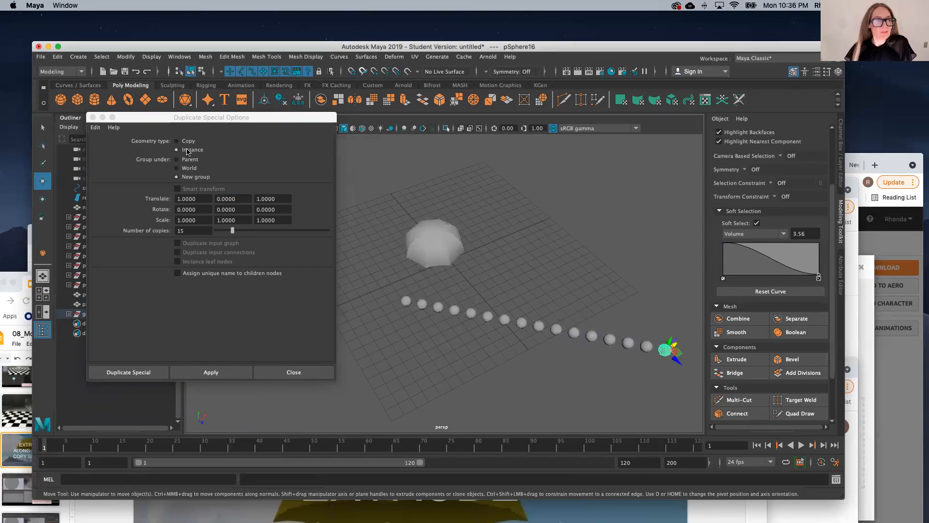
scroll(409, 317, "up", 2)
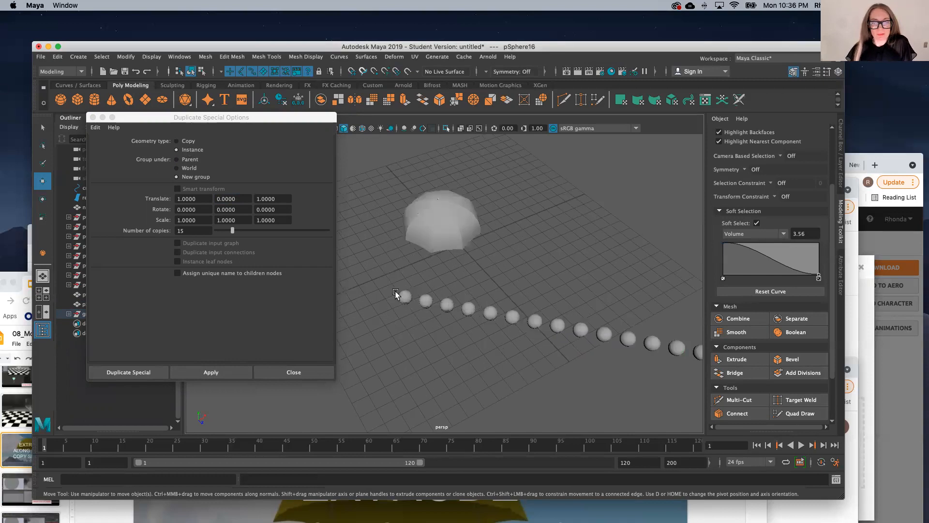
scroll(416, 289, "up", 6)
left_click(446, 276)
right_click_drag(482, 313, 148, 202)
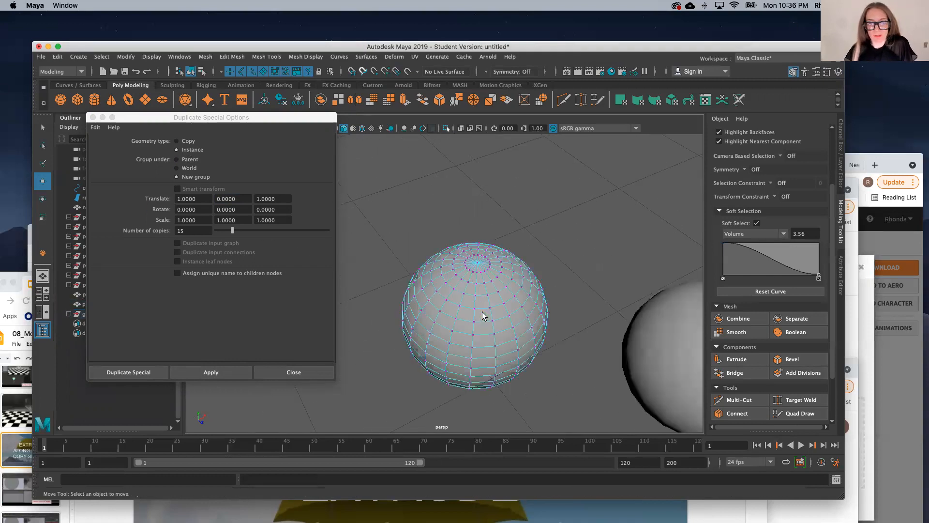
left_click(482, 313)
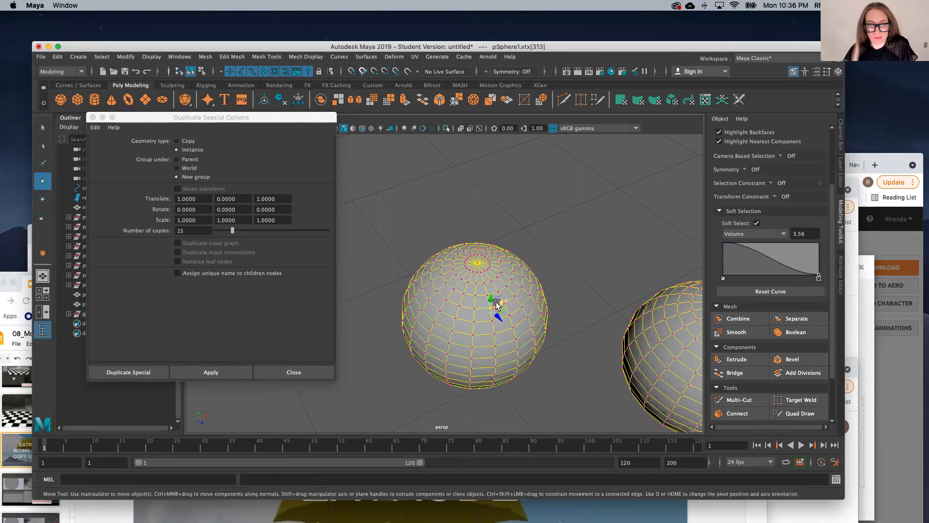
left_click_drag(493, 299, 491, 256)
scroll(474, 299, "down", 8)
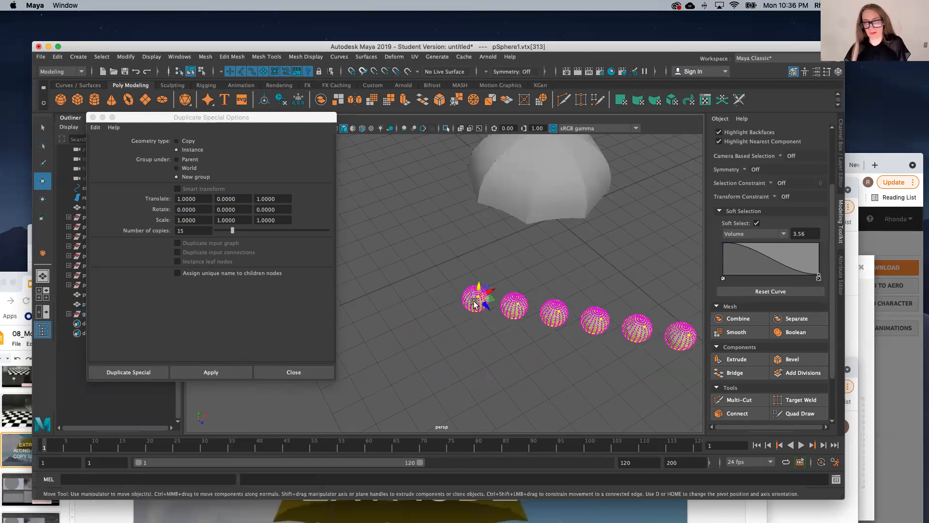
scroll(504, 339, "down", 5)
scroll(512, 346, "up", 5)
mouse_move(459, 292)
left_mouse_down()
mouse_move(459, 274)
mouse_move(459, 308)
mouse_move(458, 290)
left_mouse_up()
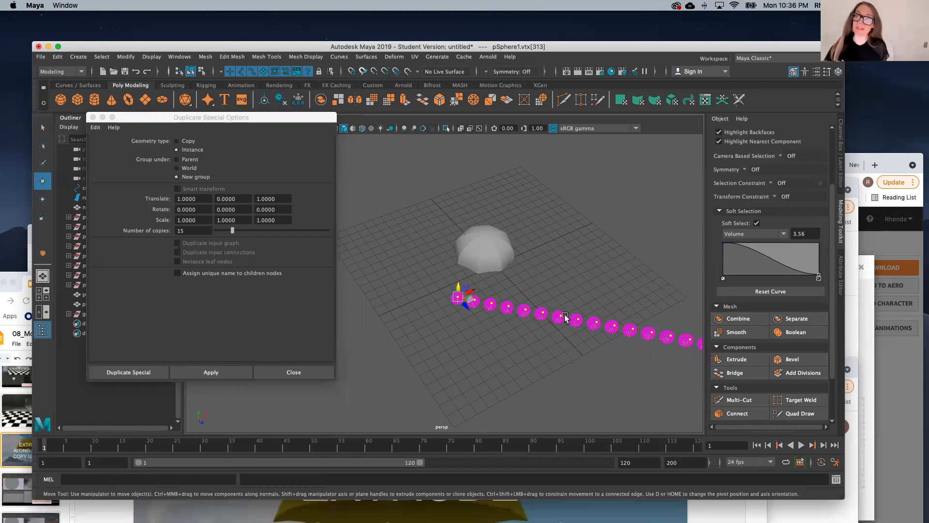
Step: Close the Duplicate Special options and switch to the Select tool
scroll(465, 301, "up", 5)
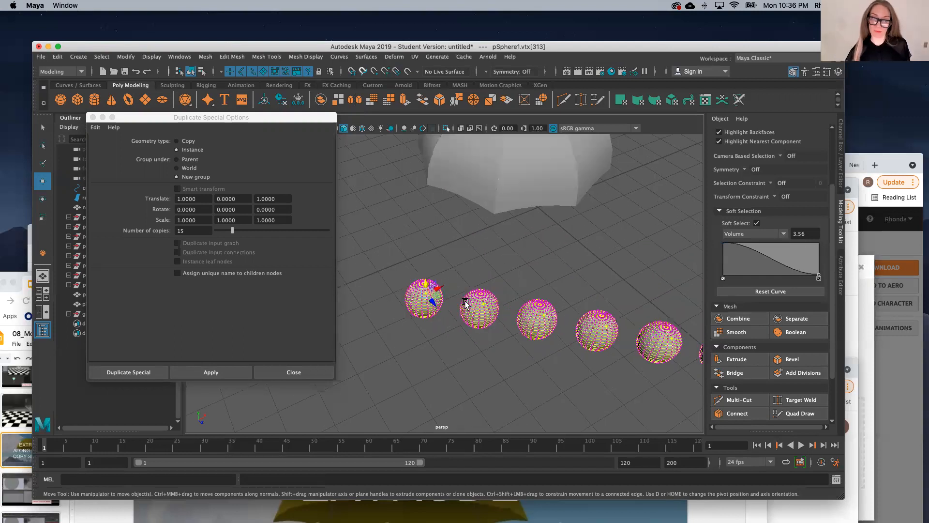
scroll(447, 304, "up", 6)
scroll(441, 316, "down", 6)
scroll(387, 321, "up", 10)
scroll(402, 295, "down", 6)
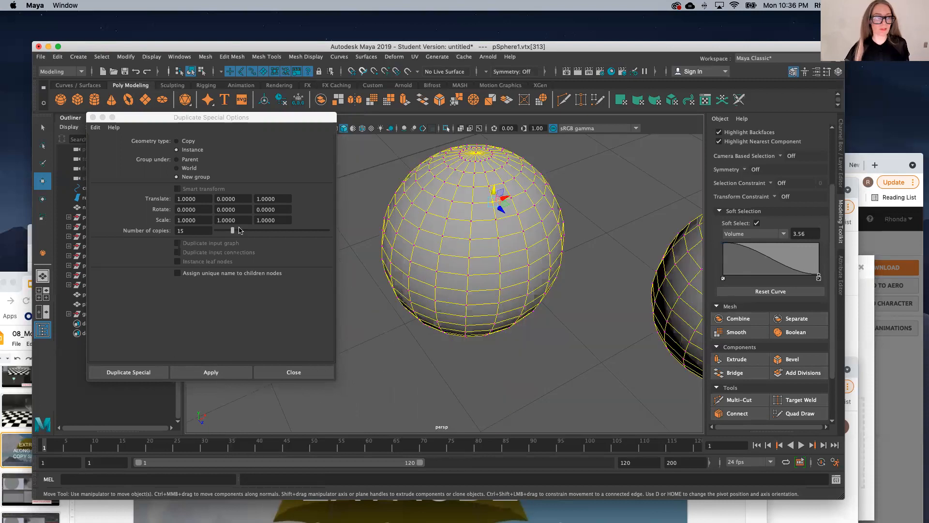
left_click(93, 118)
left_click(43, 127)
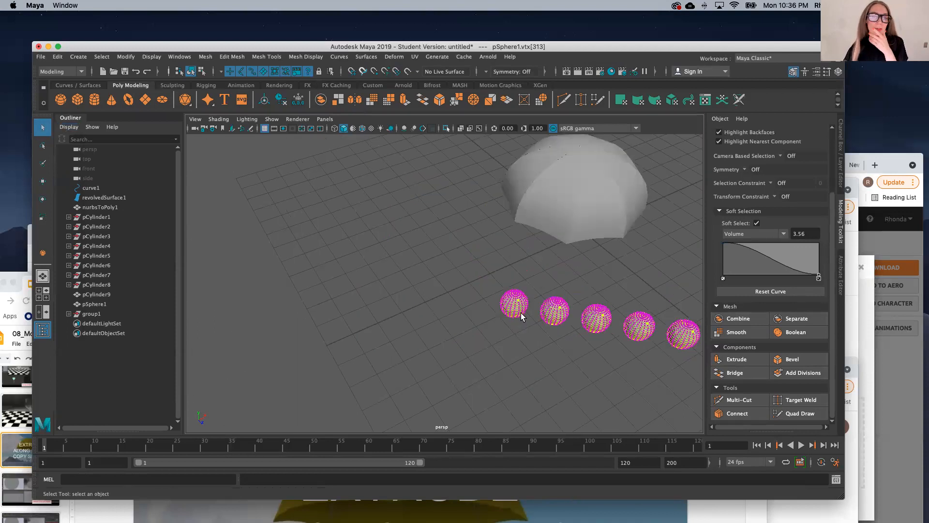
scroll(521, 312, "down", 5)
scroll(520, 314, "up", 3)
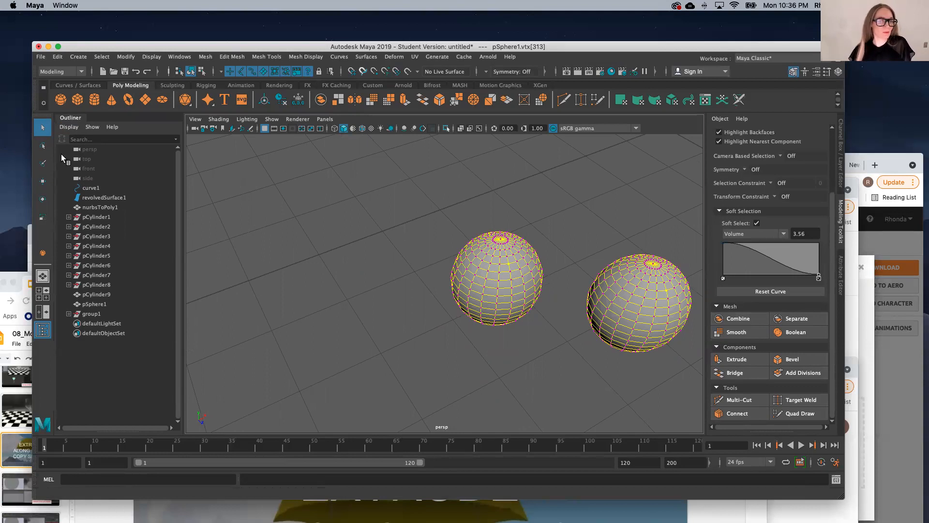
Step: Reduce the Soft Selection falloff radius to 0.00 in the Select tool settings, keeping the Volume falloff mode
left_click(442, 281)
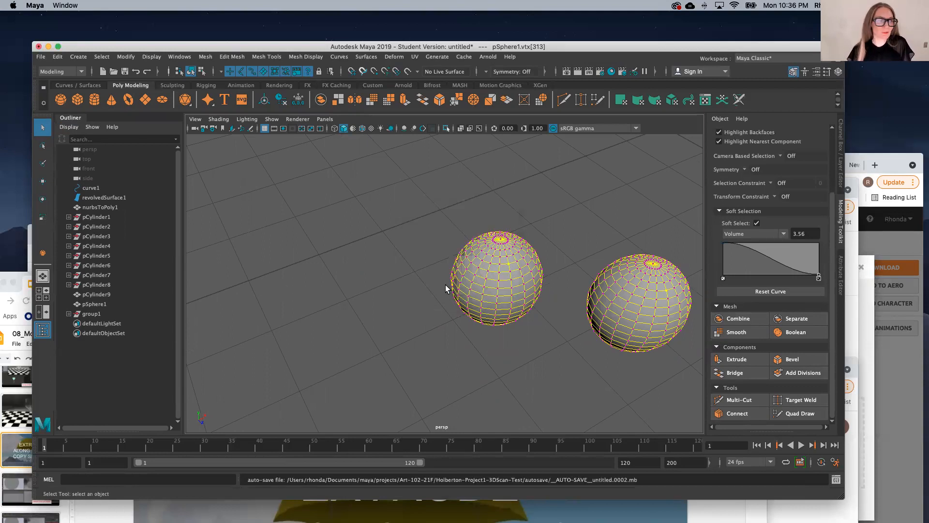
double_click(43, 127)
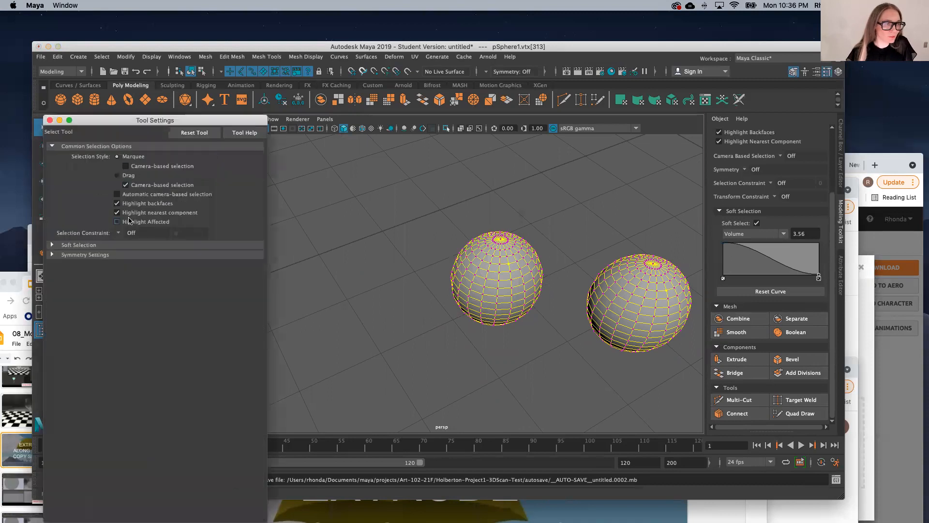
left_click(52, 245)
left_click_drag(151, 280, 146, 280)
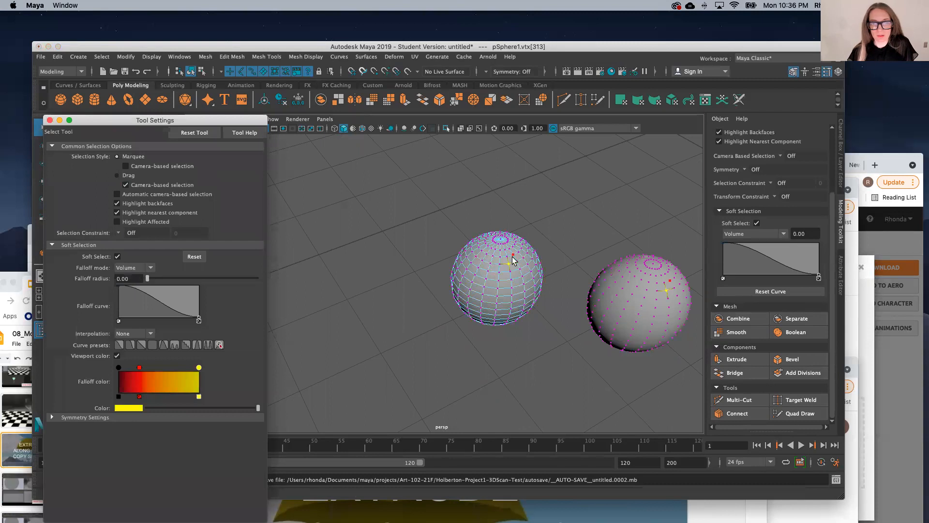
Step: Move a single vertex near the top of the original sphere upward in Y to form a sharp spike, and inspect the row of instances
key("w")
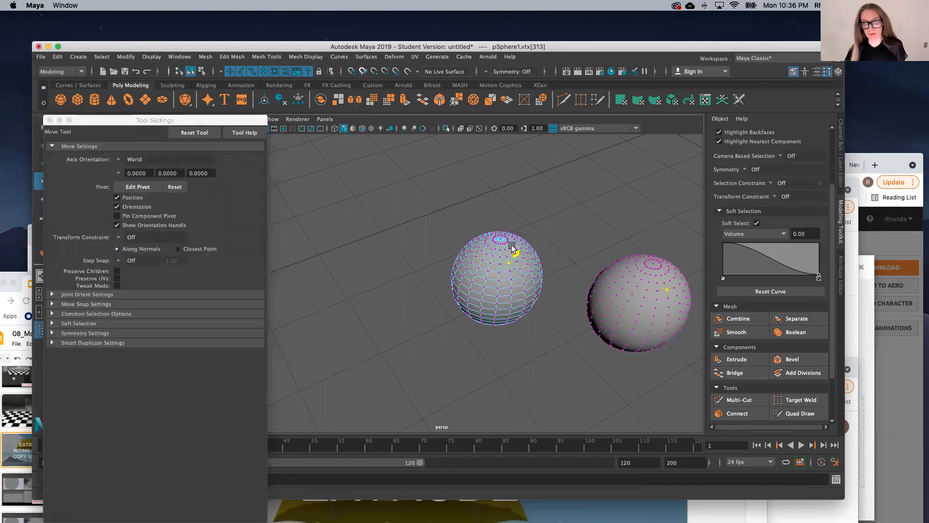
left_click_drag(511, 250, 515, 191)
scroll(437, 303, "down", 5)
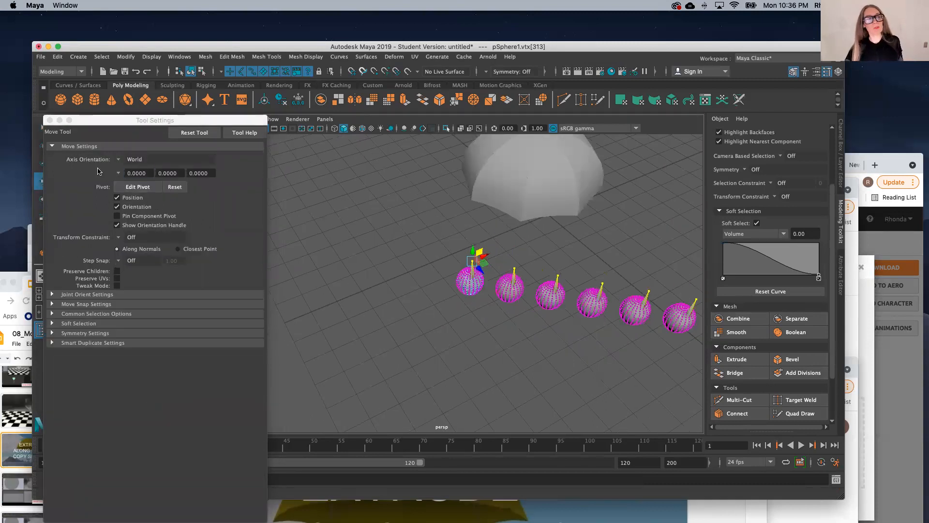
scroll(406, 362, "down", 6)
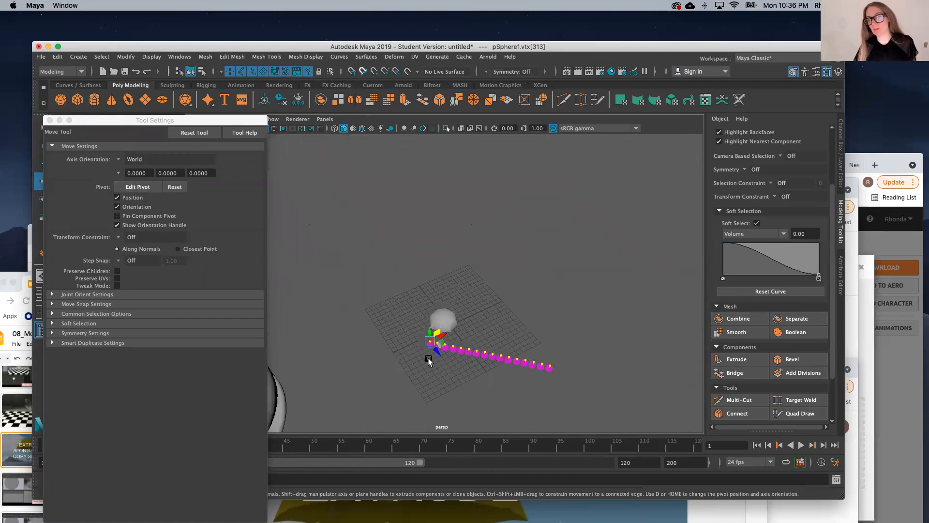
scroll(508, 373, "up", 10)
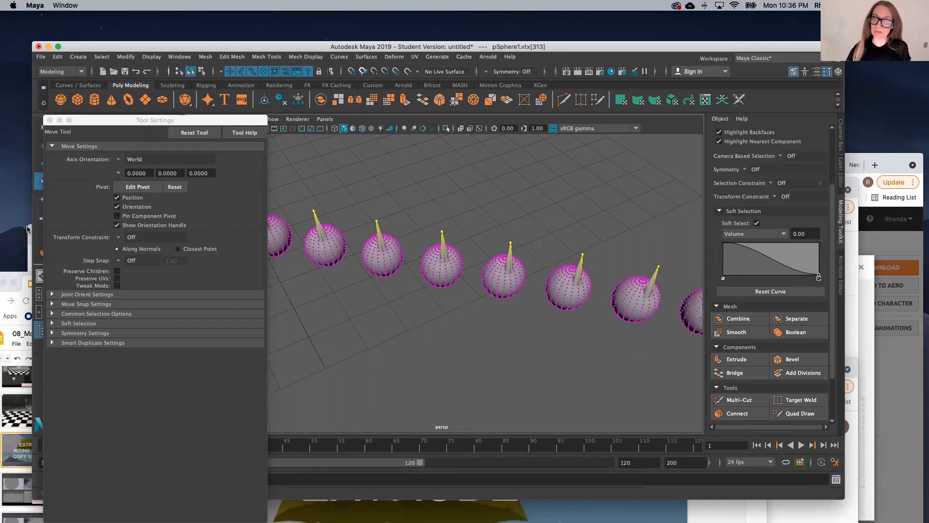
scroll(354, 344, "down", 3)
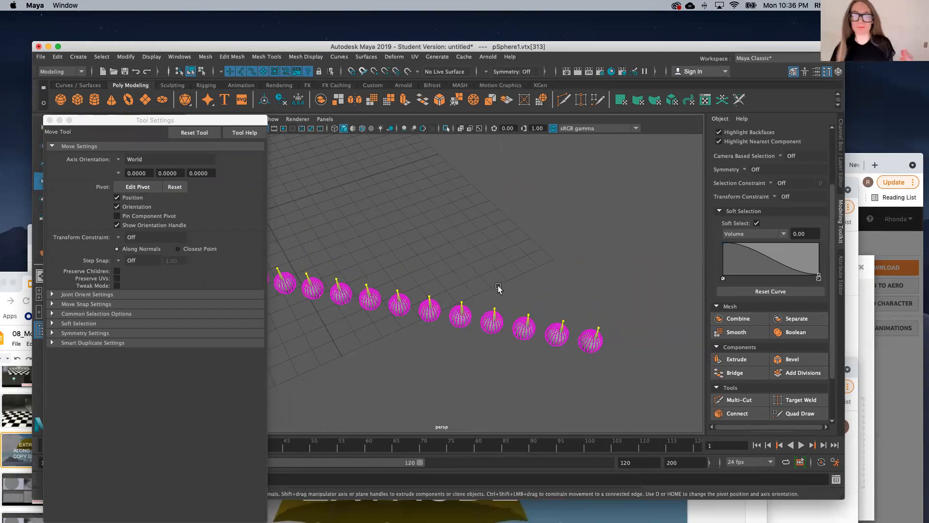
scroll(500, 290, "down", 4)
scroll(334, 282, "up", 2)
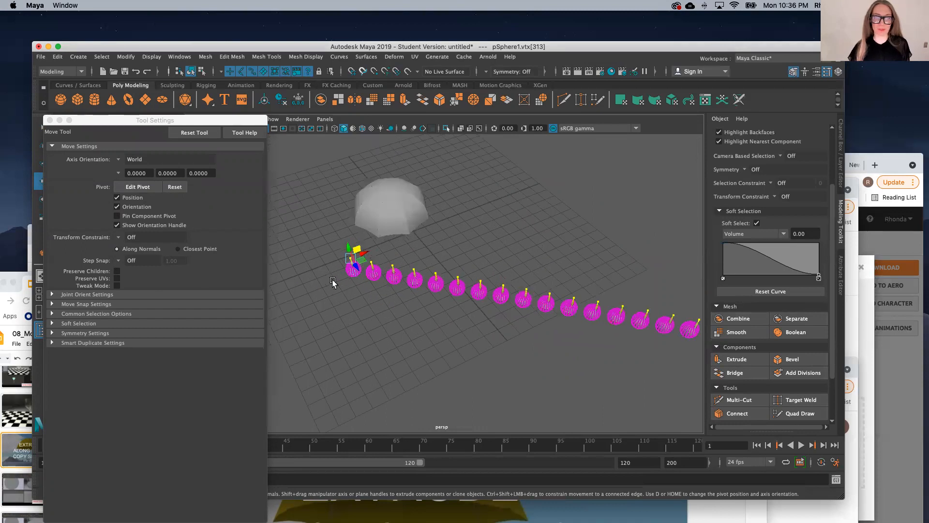
Step: Return to object mode with the umbrella canopy mesh selected, and close the tool settings
left_click(350, 305)
right_click_drag(351, 246, 393, 233)
left_click(400, 218)
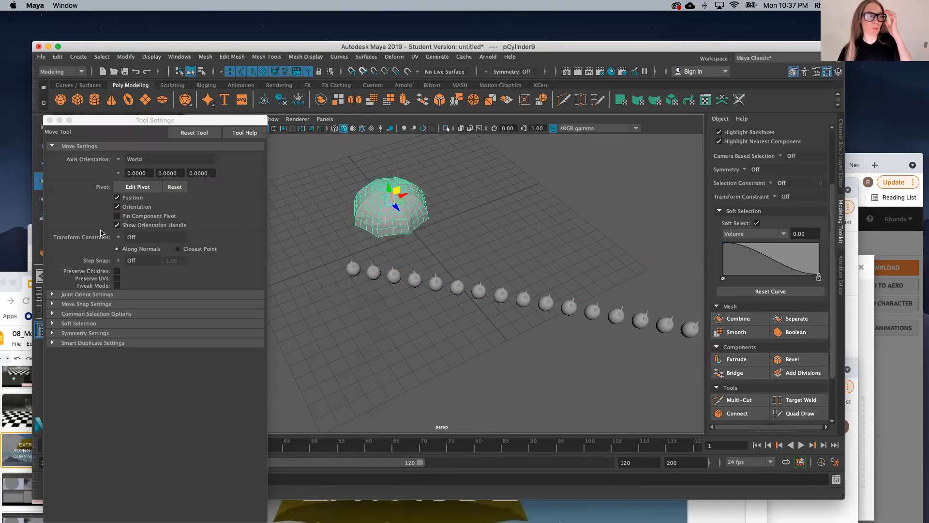
left_click(50, 120)
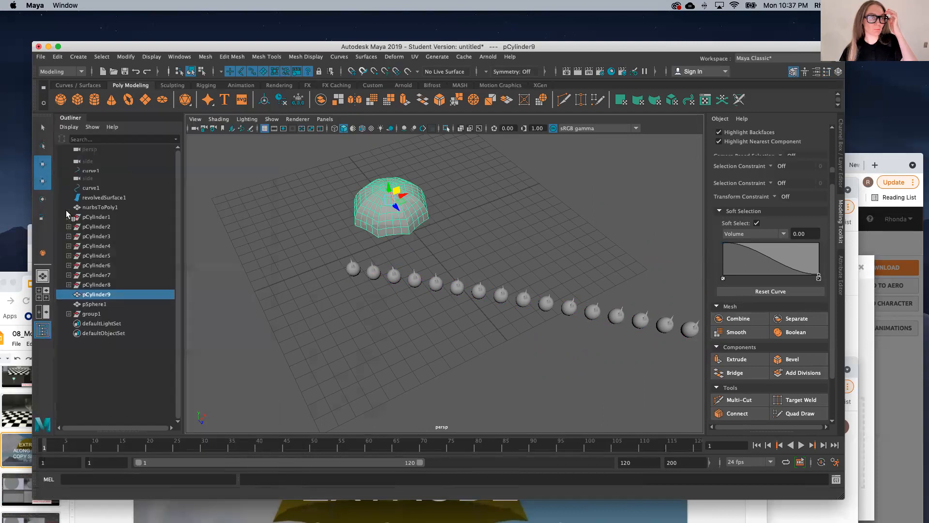